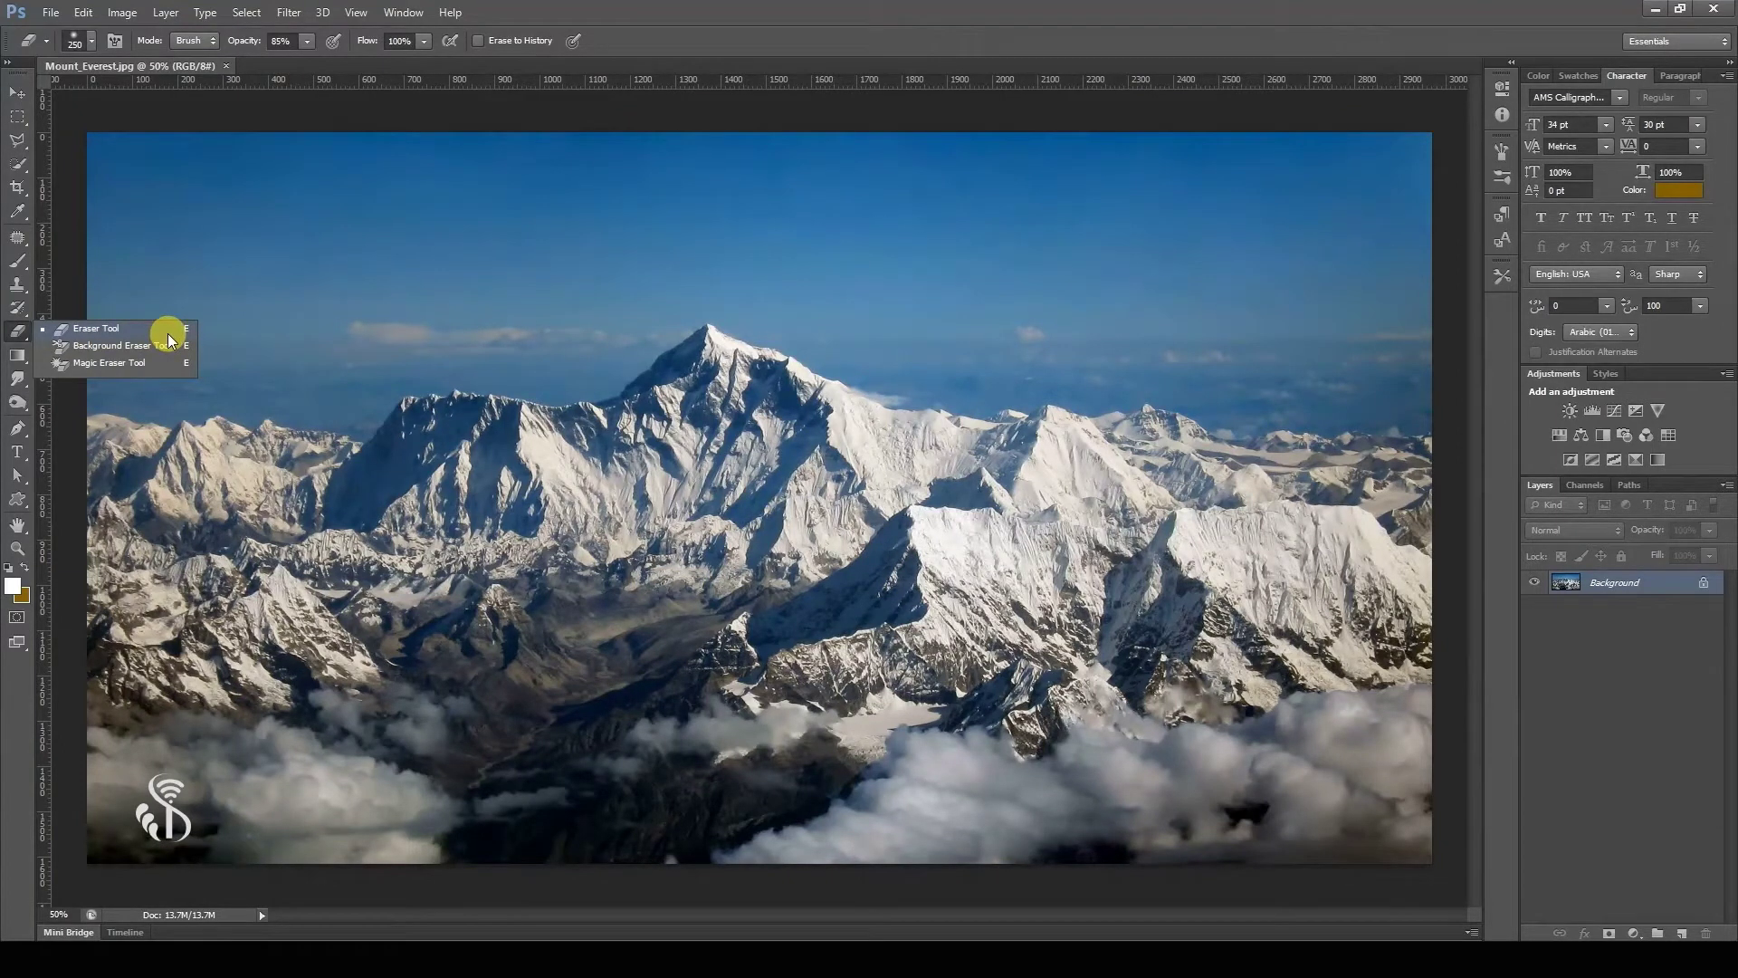
Convert the locked Background of the mountain photo into an editable layer, keeping the name Layer 0.
key("Escape")
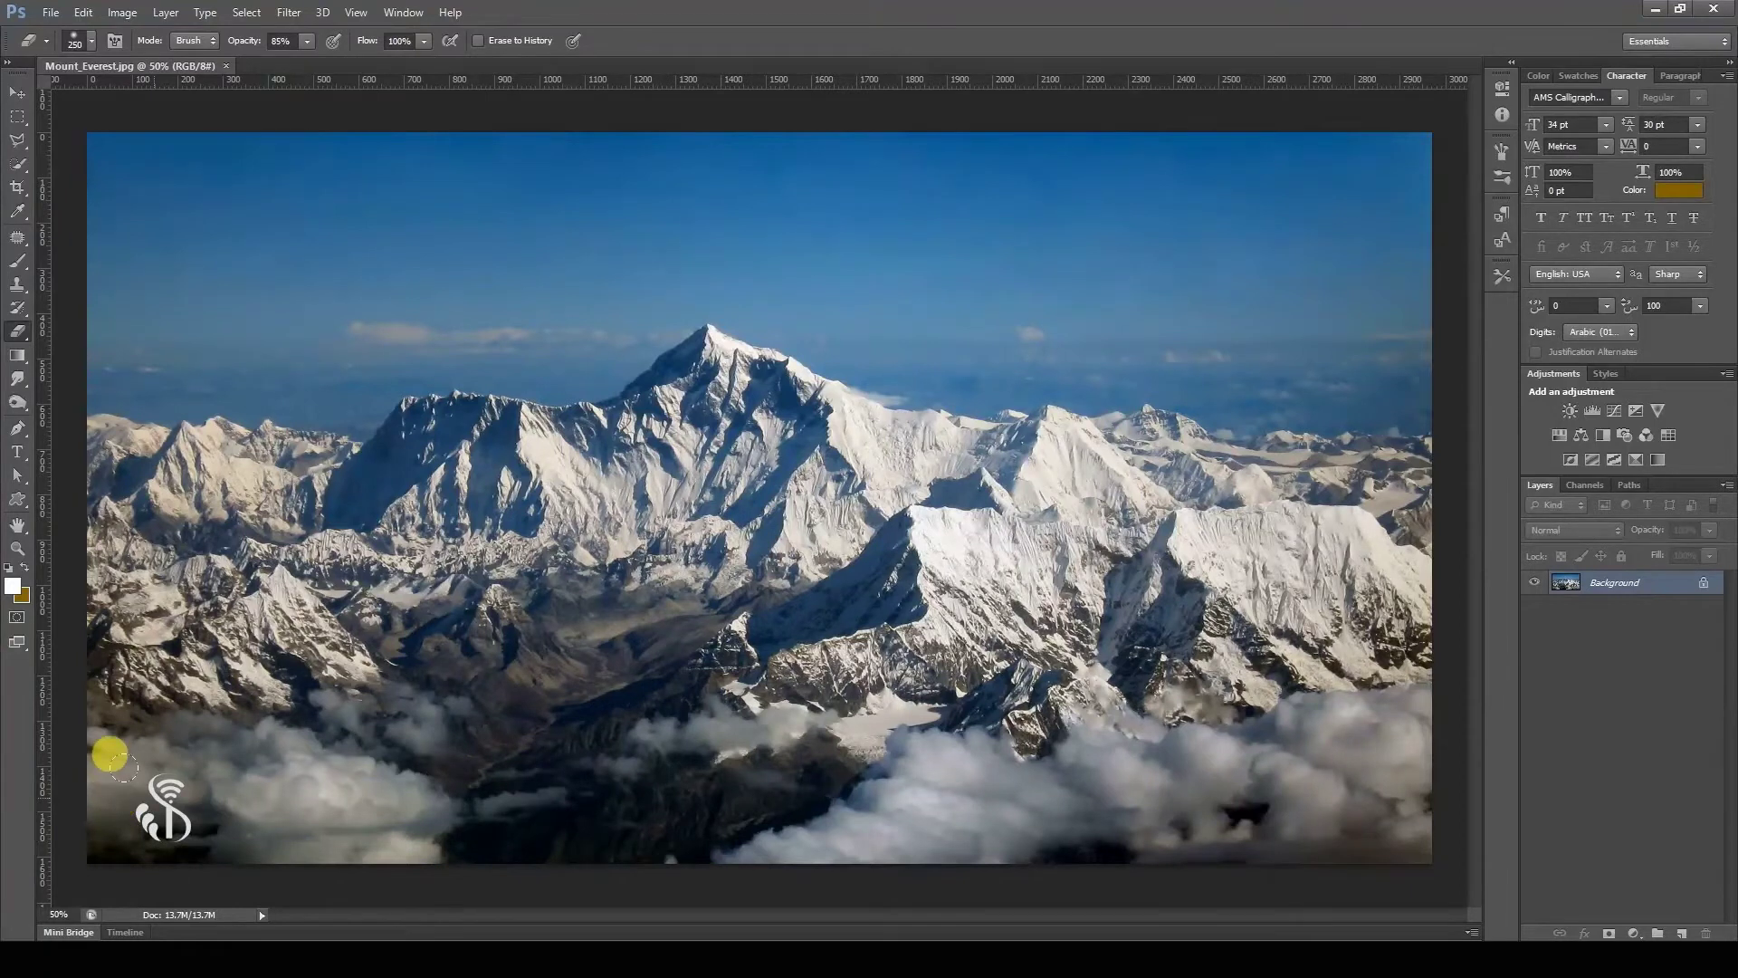
mouse_move(150, 493)
left_mouse_down()
mouse_move(424, 480)
mouse_move(461, 493)
left_mouse_up()
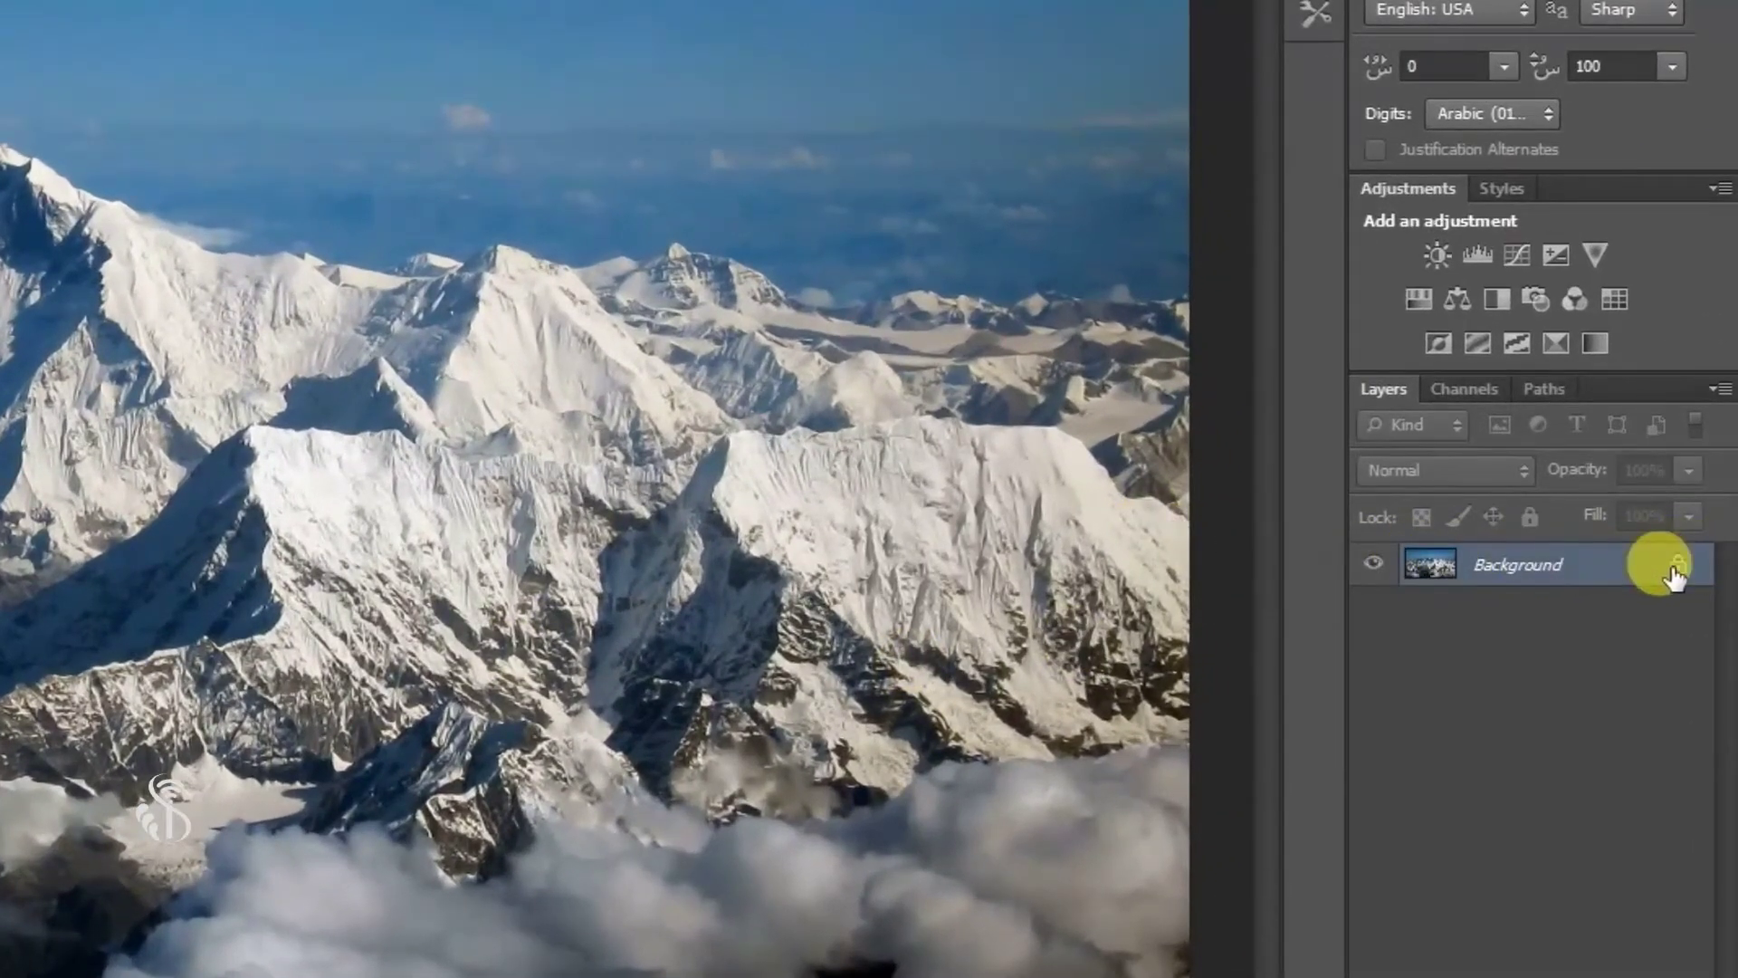
double_click(1647, 563)
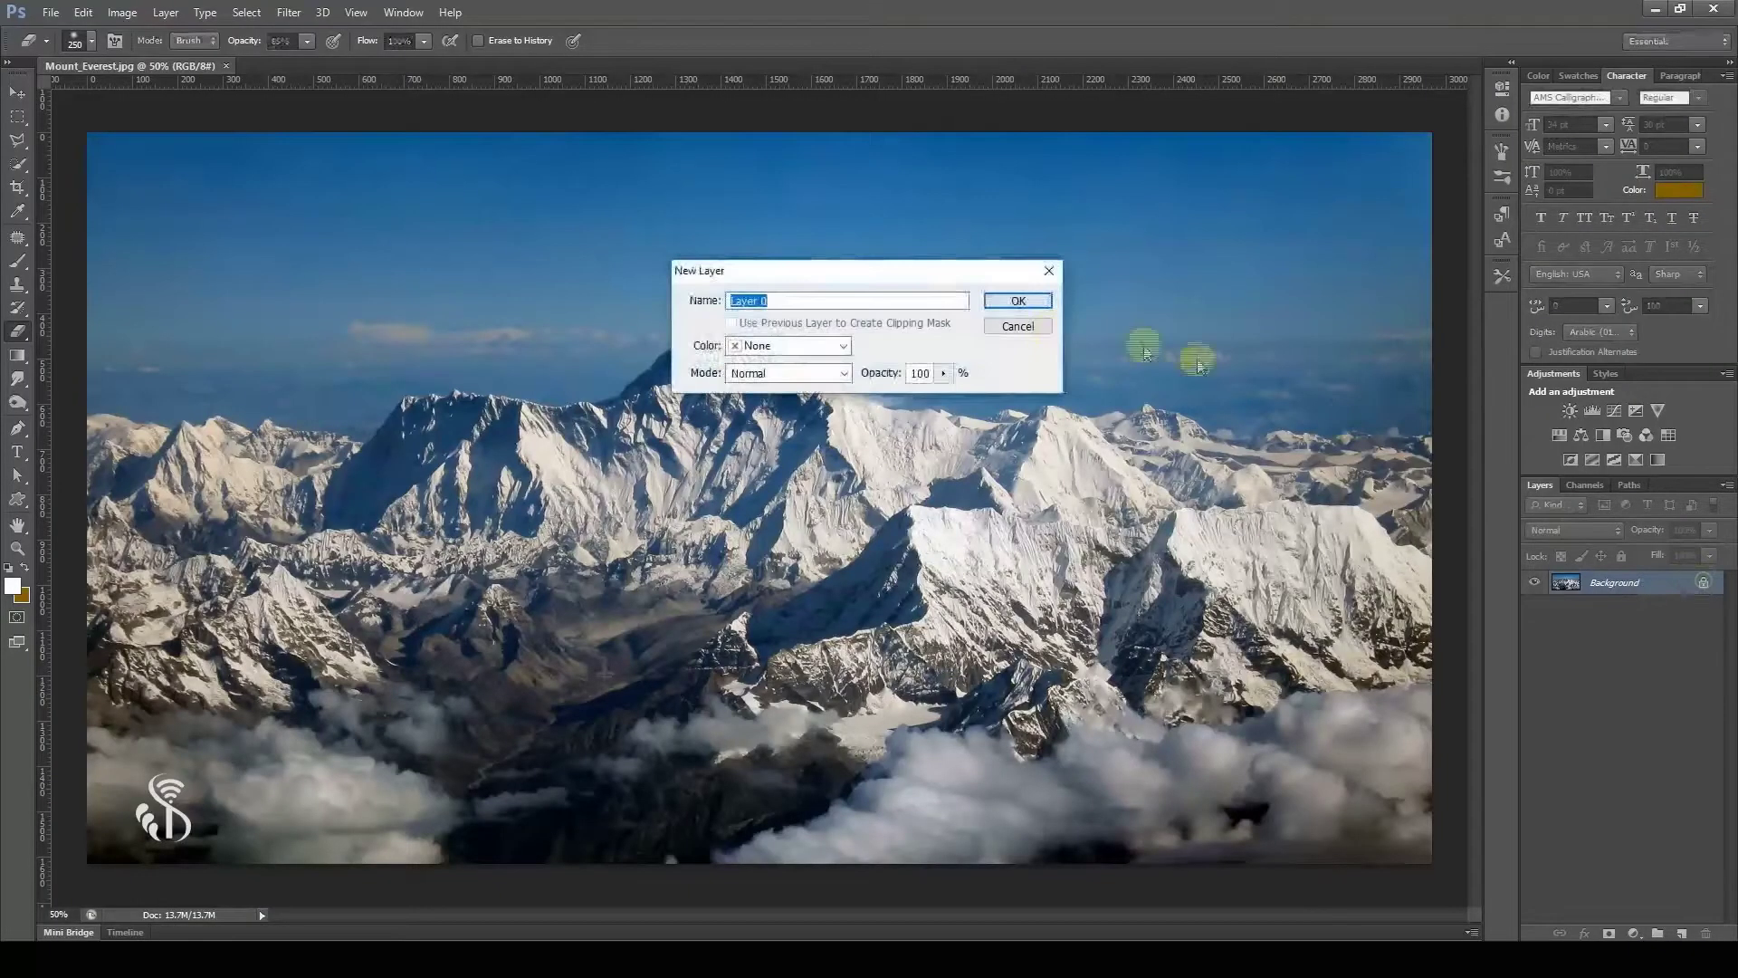
left_click(1018, 299)
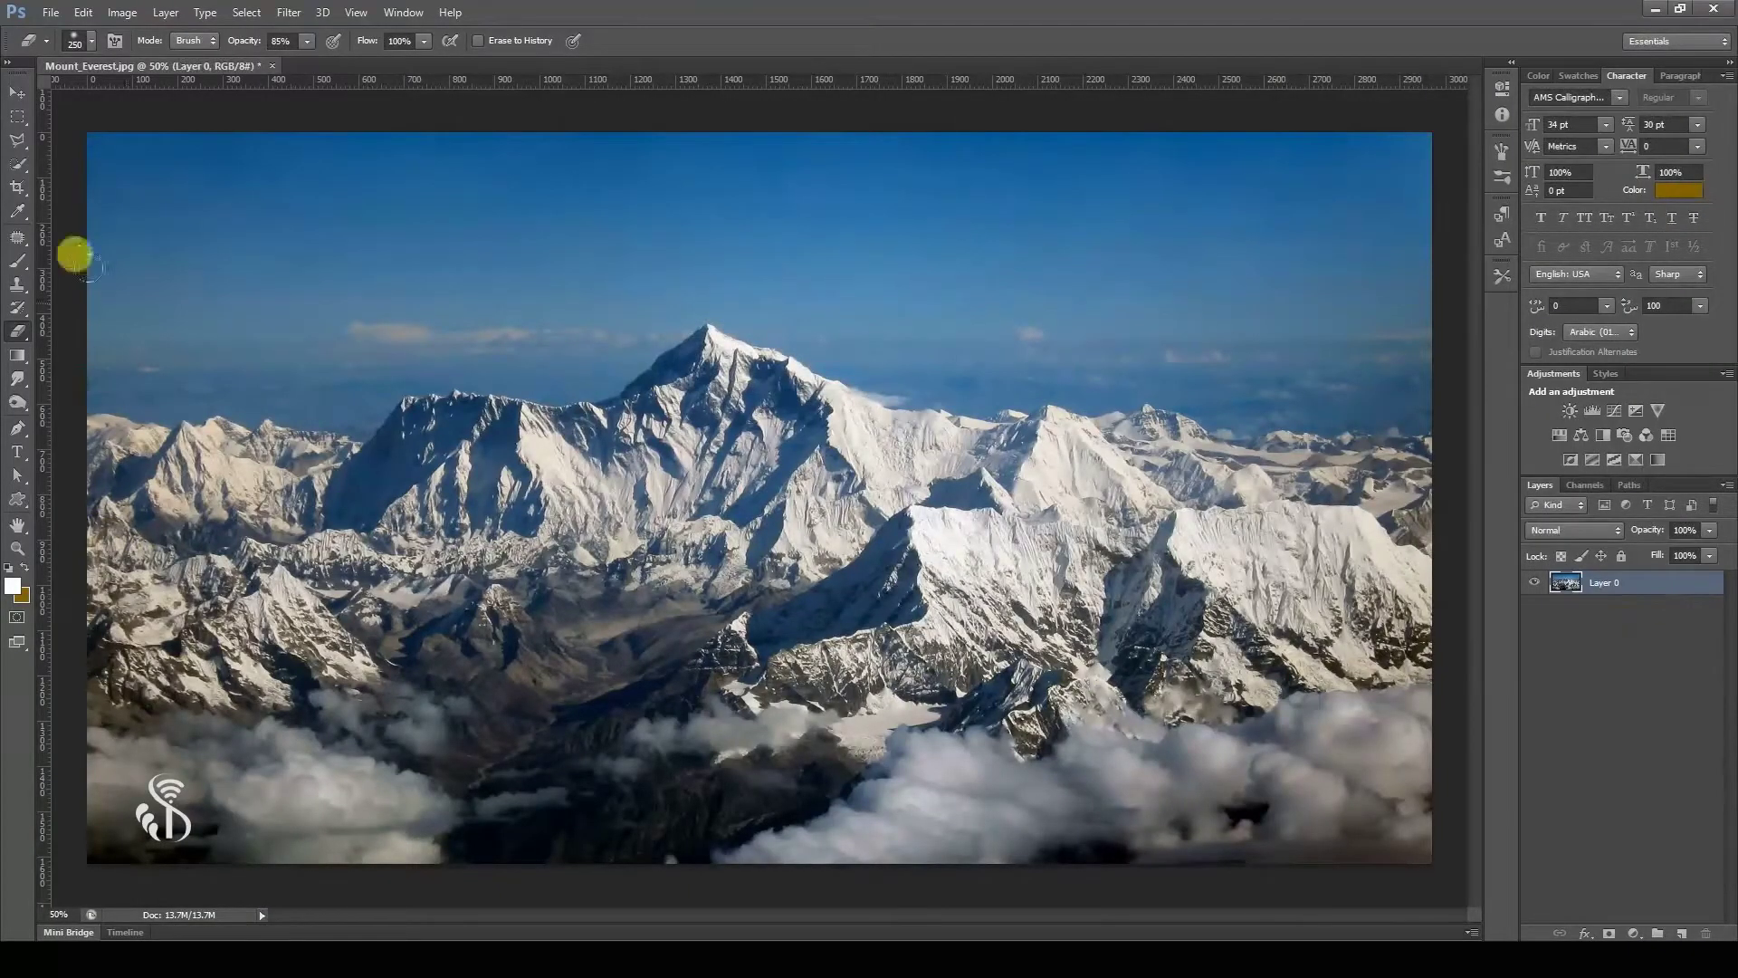
Try erasing the upper sky with the soft 250 px eraser at 85% opacity, and undo the strokes.
left_click_drag(52, 113, 1371, 138)
mouse_move(87, 174)
left_mouse_down()
mouse_move(1307, 194)
mouse_move(1198, 206)
mouse_move(74, 121)
left_mouse_up()
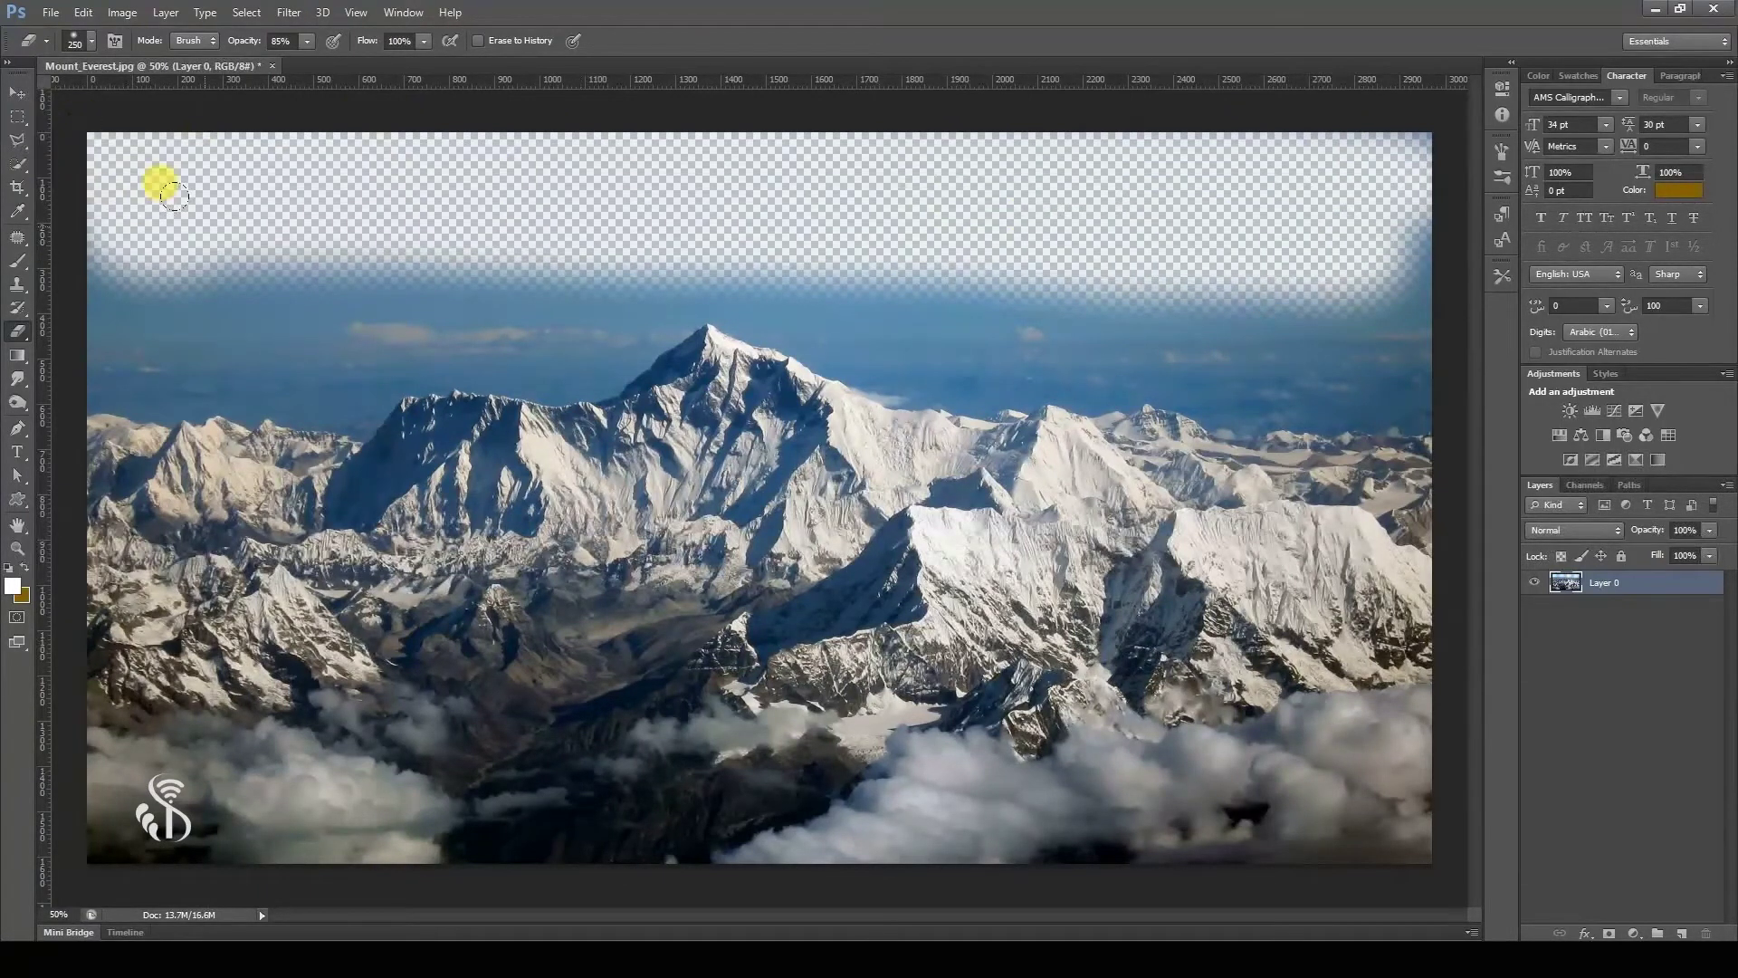
key("ctrl+alt+z")
key("ctrl+alt+z")
Set the Eraser tool's brush to a size of 133 px and a hardness of 24%.
right_click(20, 334)
left_click(20, 334)
left_click(165, 75)
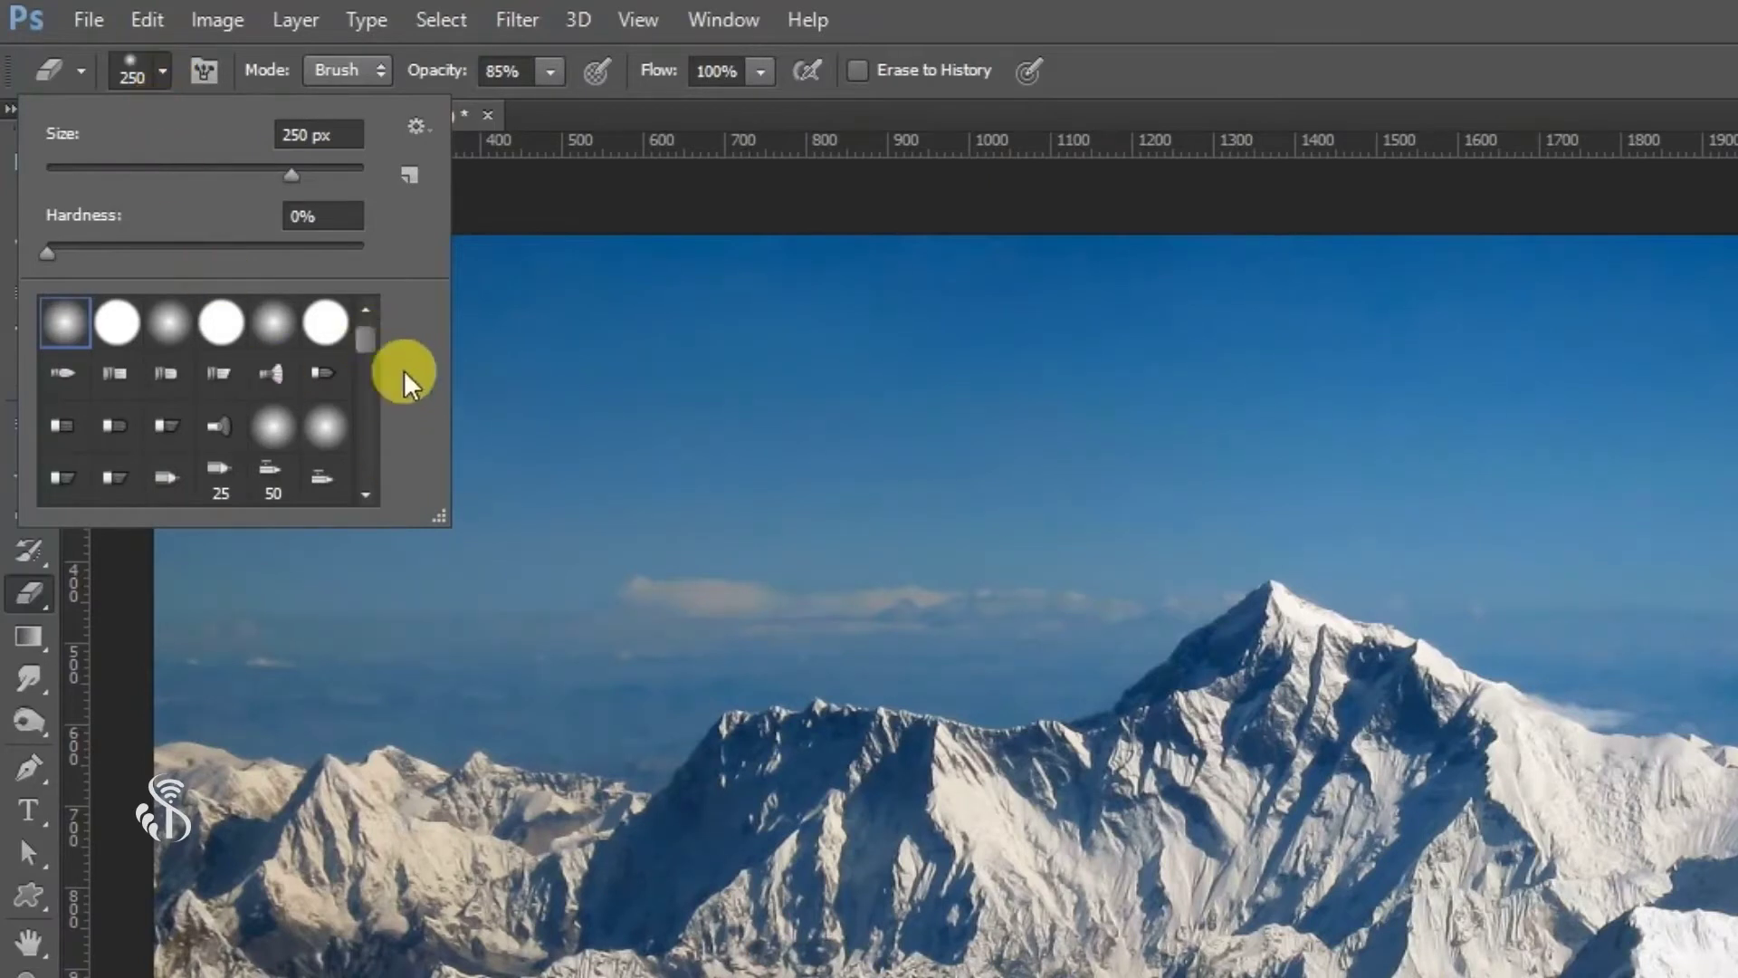
left_click_drag(291, 175, 229, 182)
left_click_drag(47, 253, 127, 260)
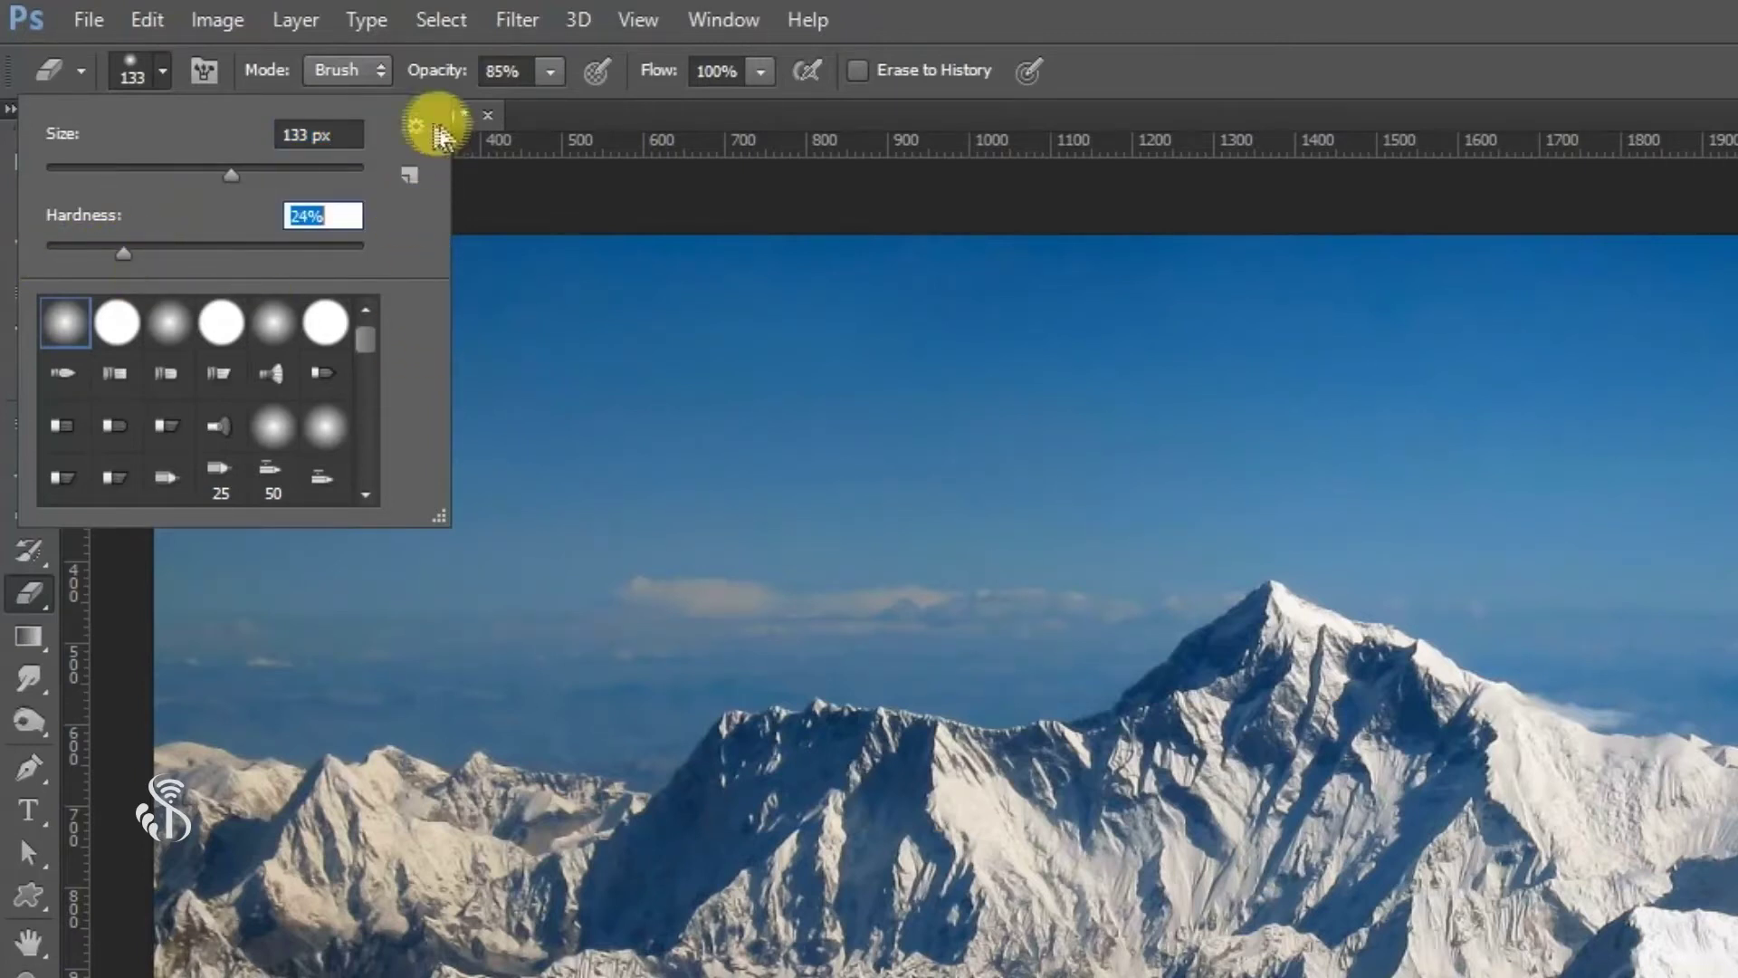
left_click(161, 72)
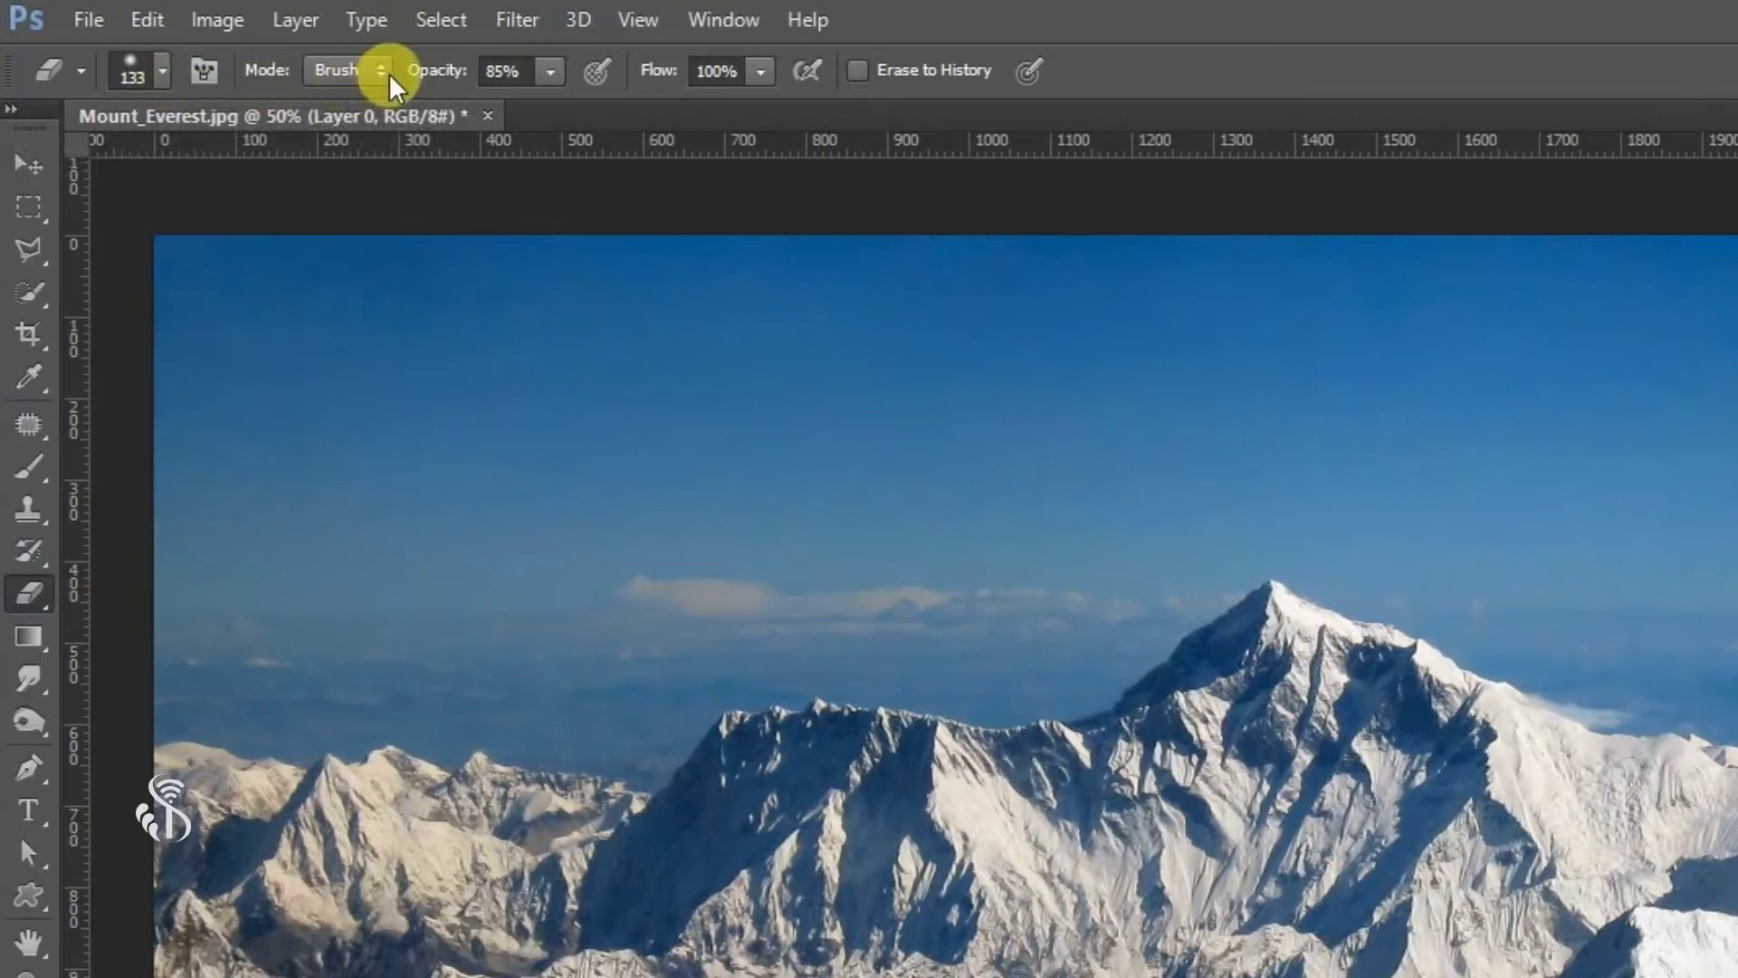
Try an eraser stroke across the sky in Brush mode and undo it.
left_click(388, 75)
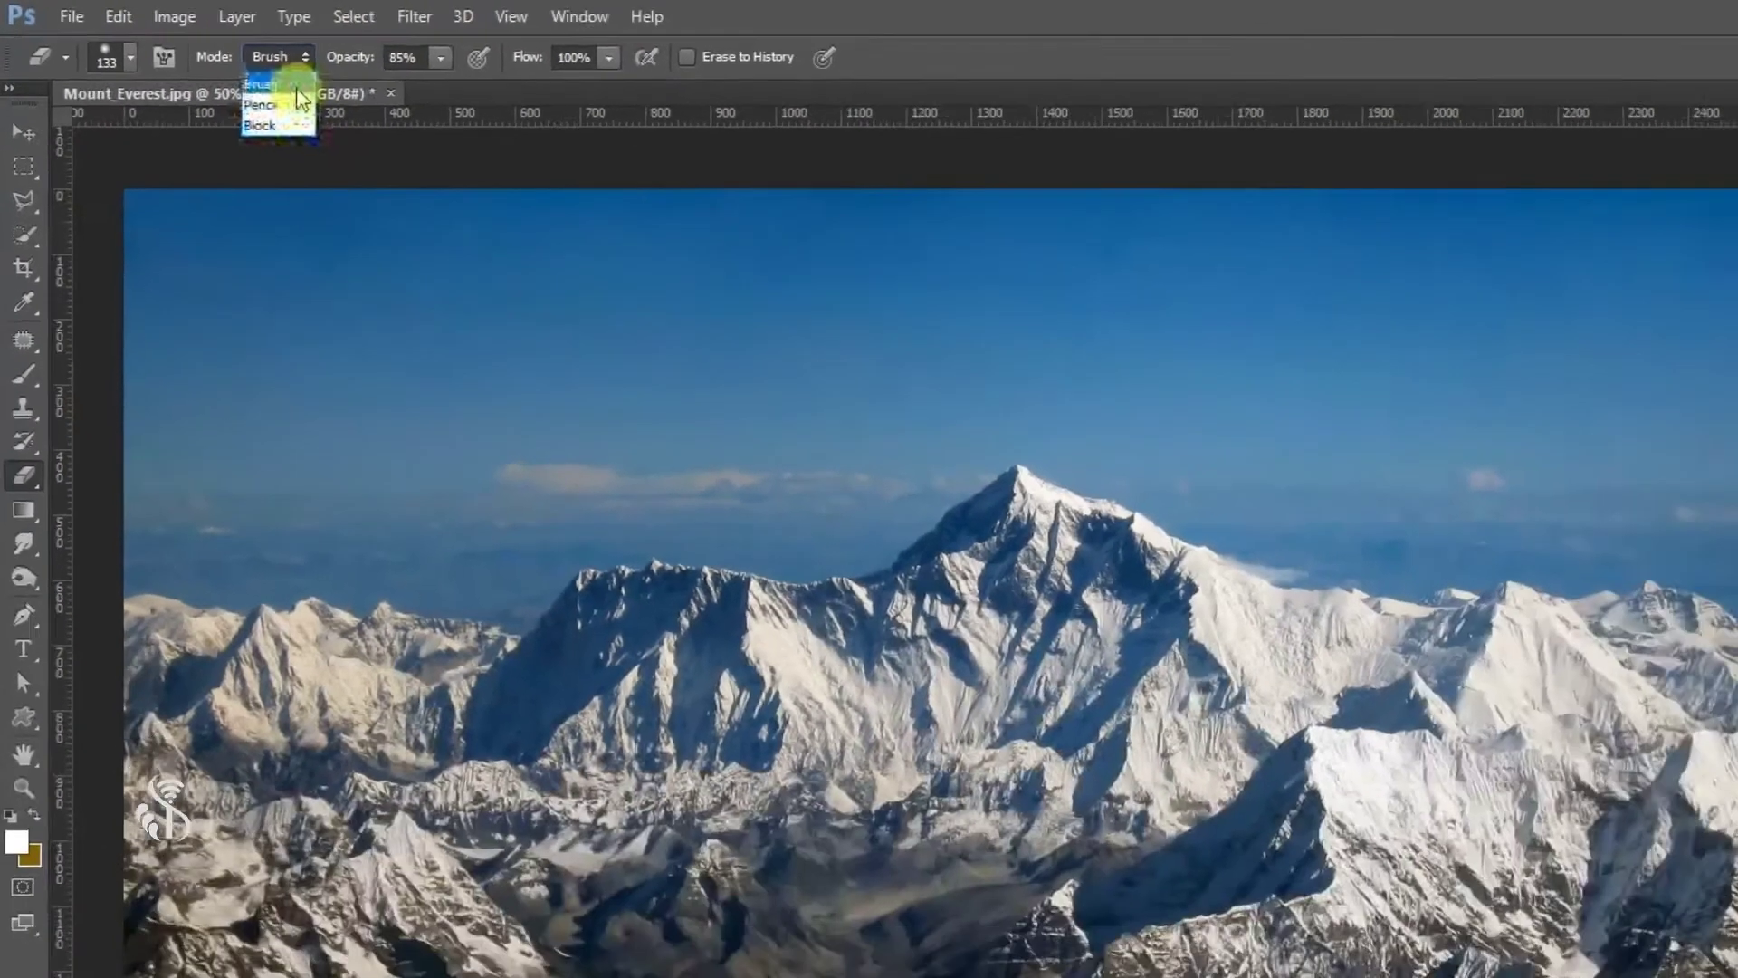
left_click(302, 98)
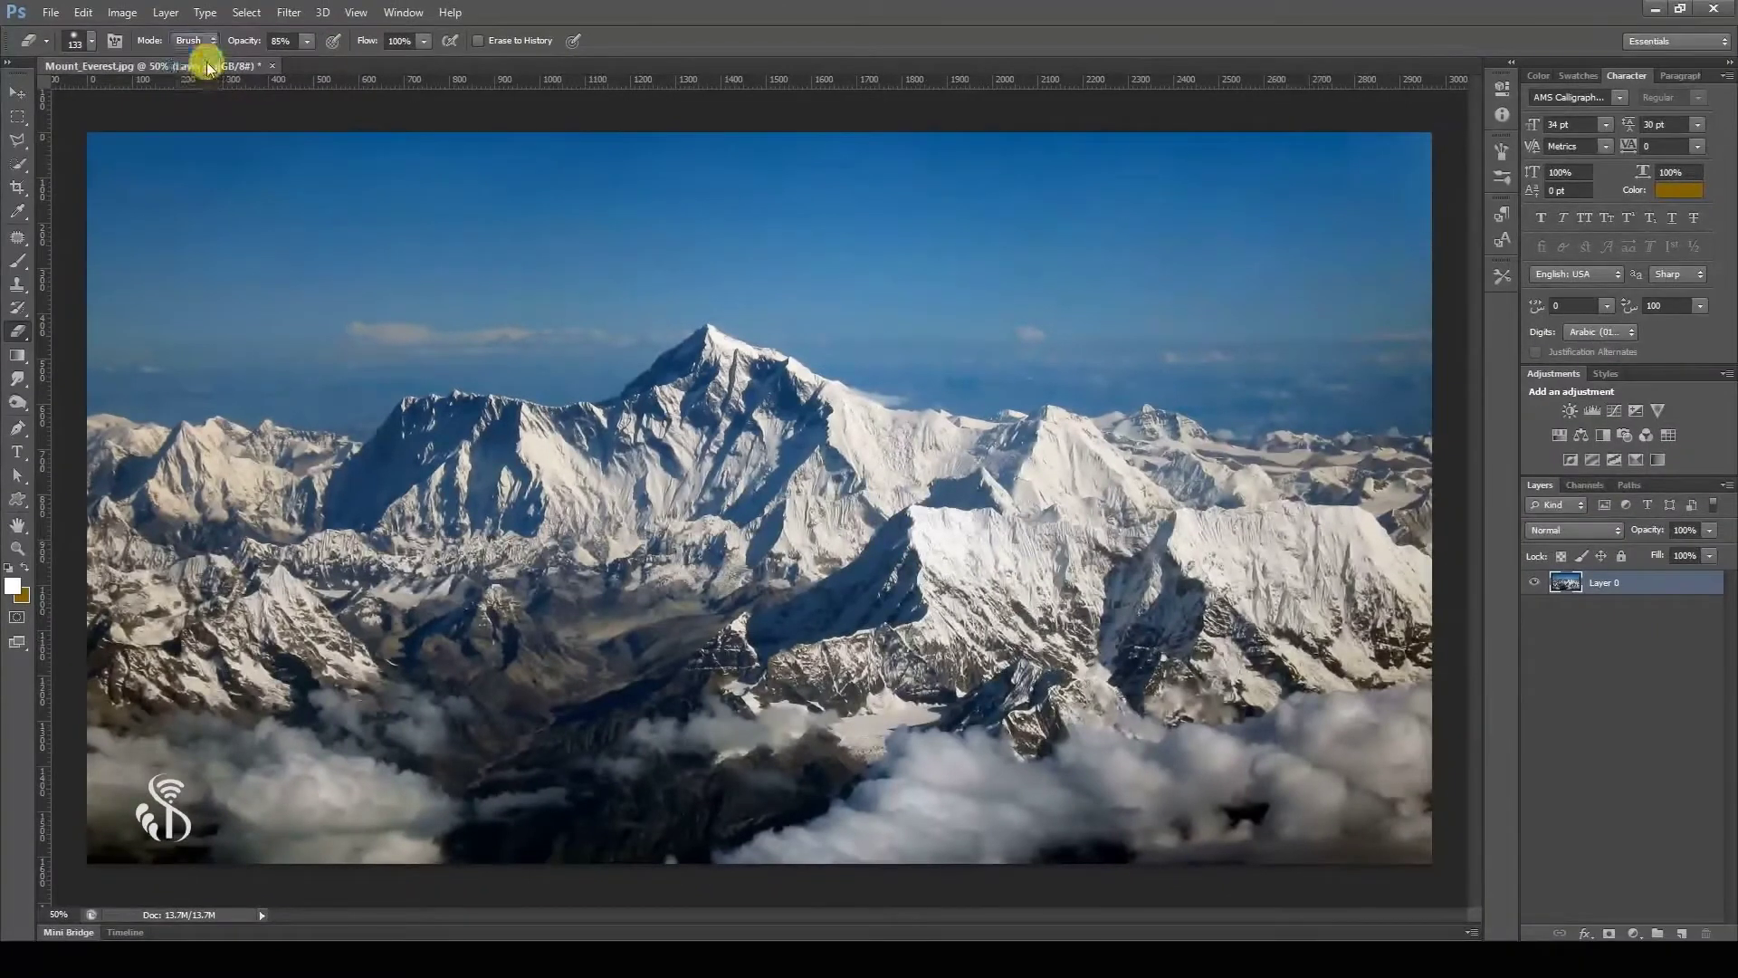
left_click_drag(222, 191, 959, 301)
key("ctrl+z")
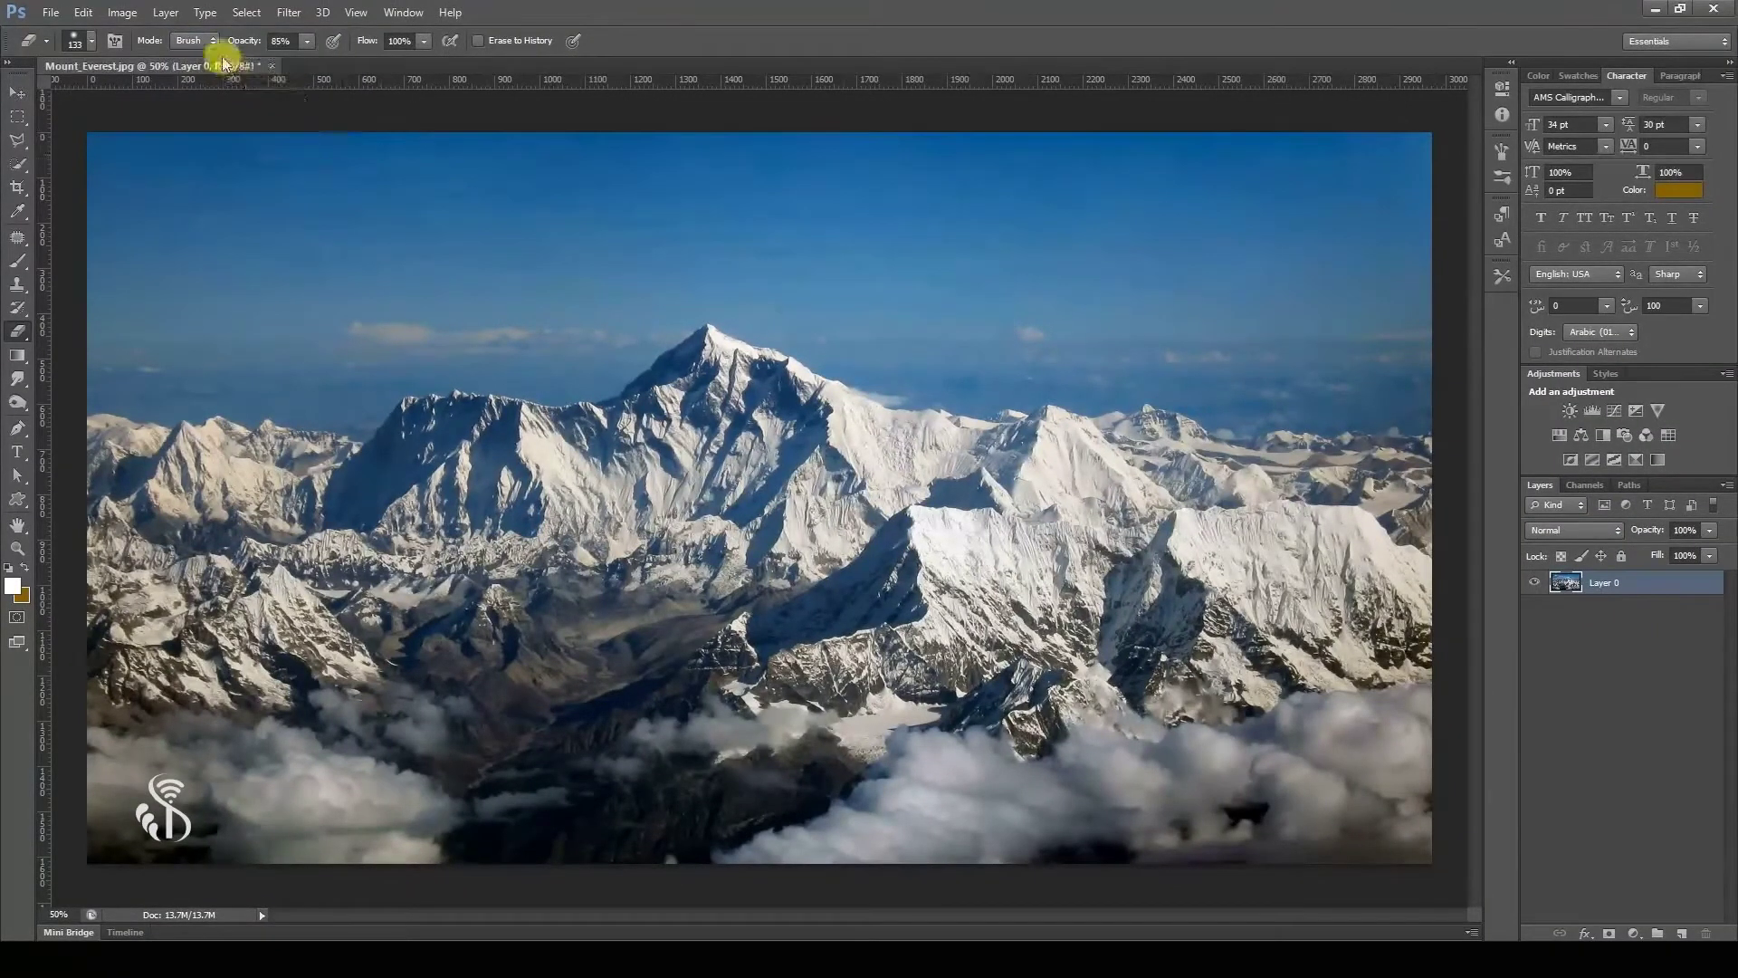
Switch the Eraser to Pencil mode, test a diagonal stroke from the sky past the peak, and undo it.
left_click(182, 71)
left_click_drag(197, 176, 950, 367)
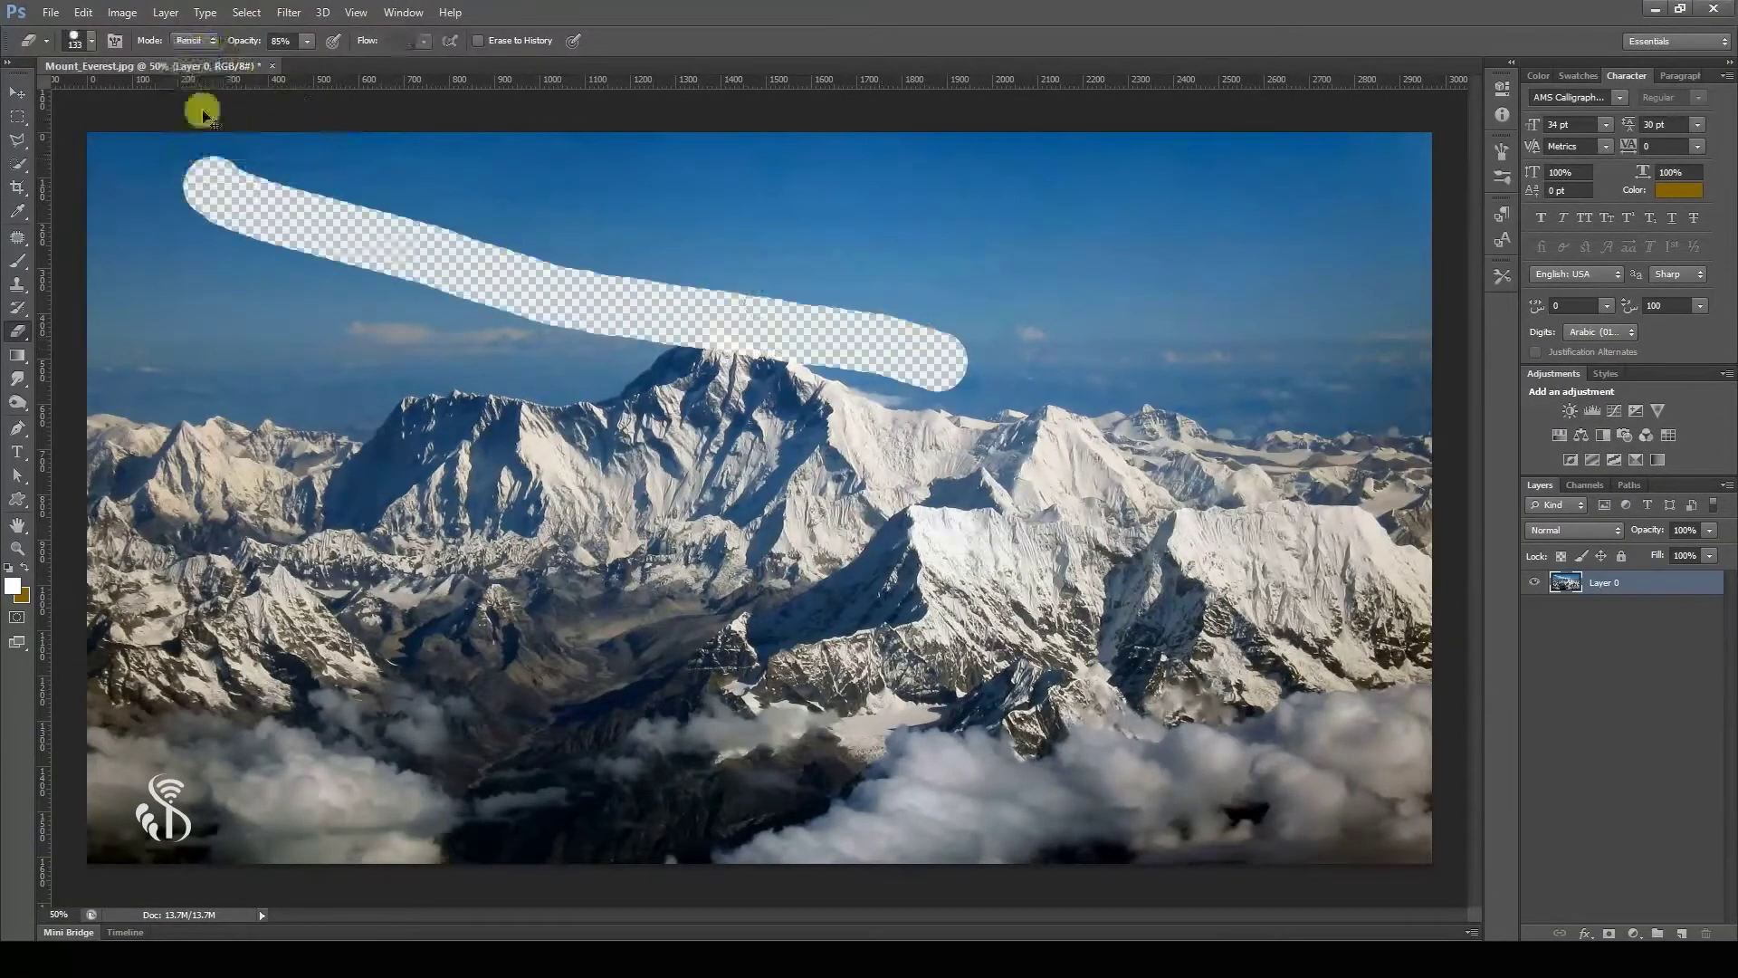
key("ctrl+z")
Switch the Eraser to Block mode, test a stroke across the sky, and undo it.
left_click(205, 46)
left_click(184, 87)
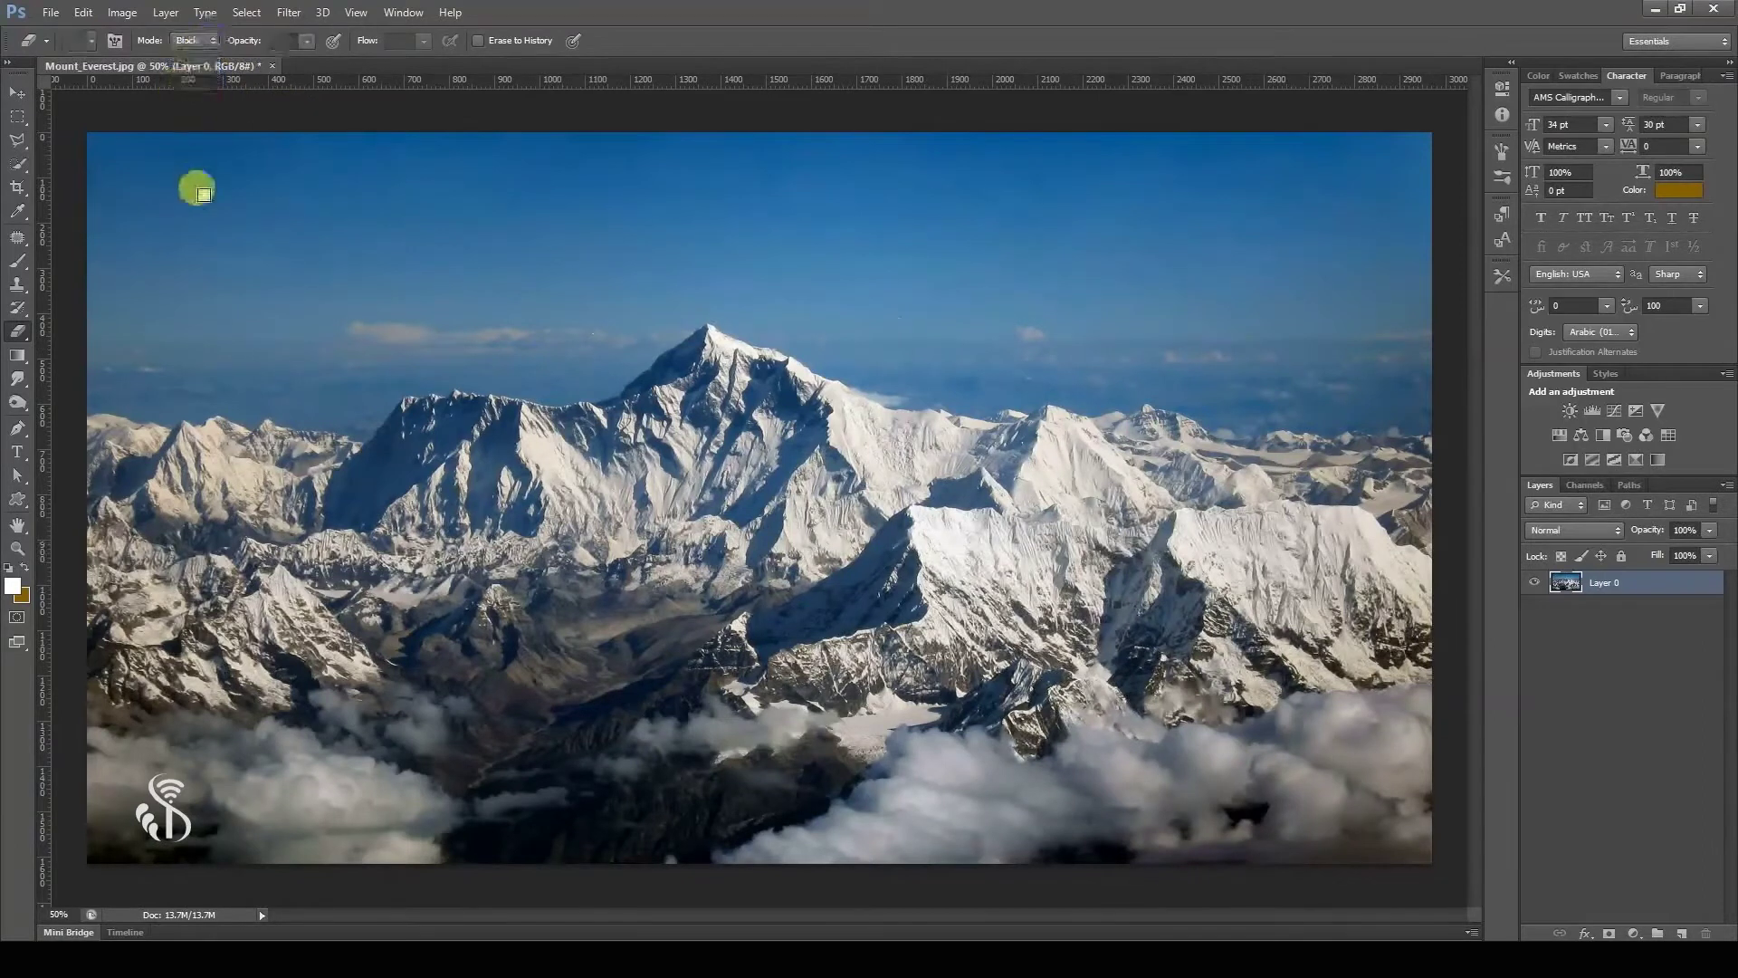
left_click_drag(197, 192, 669, 288)
key("ctrl+z")
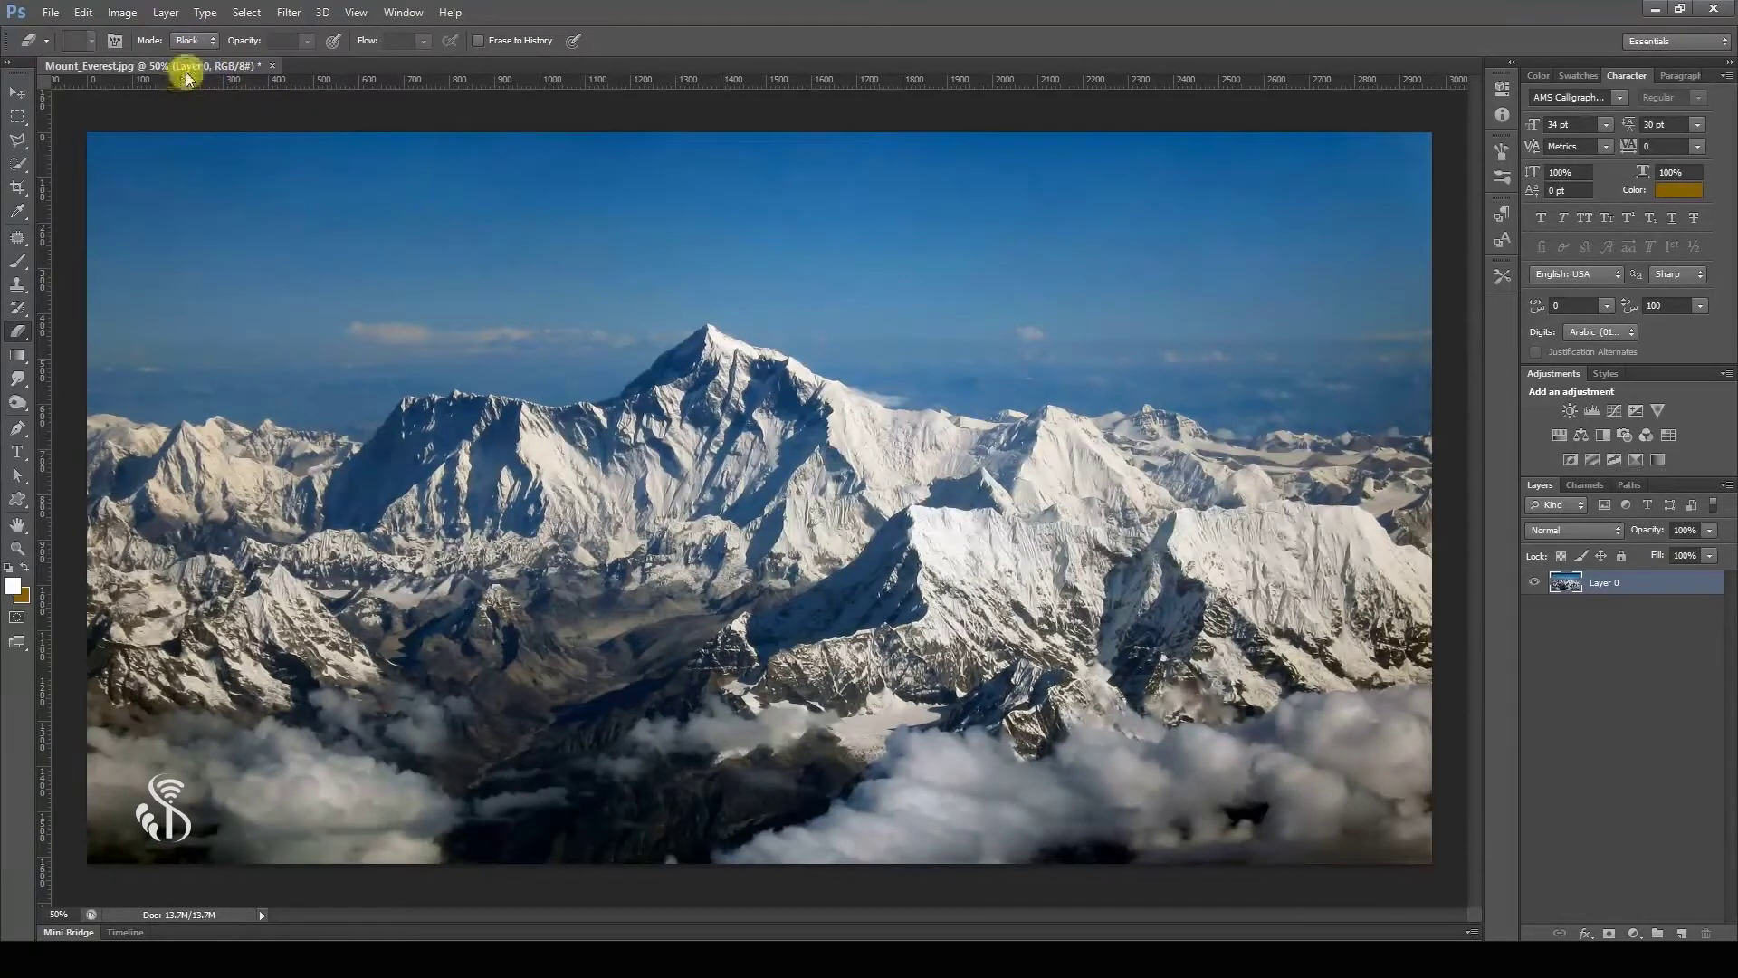
Return the Eraser to Brush mode at 100% opacity, test a long stroke across the sky, and undo it.
left_click(211, 41)
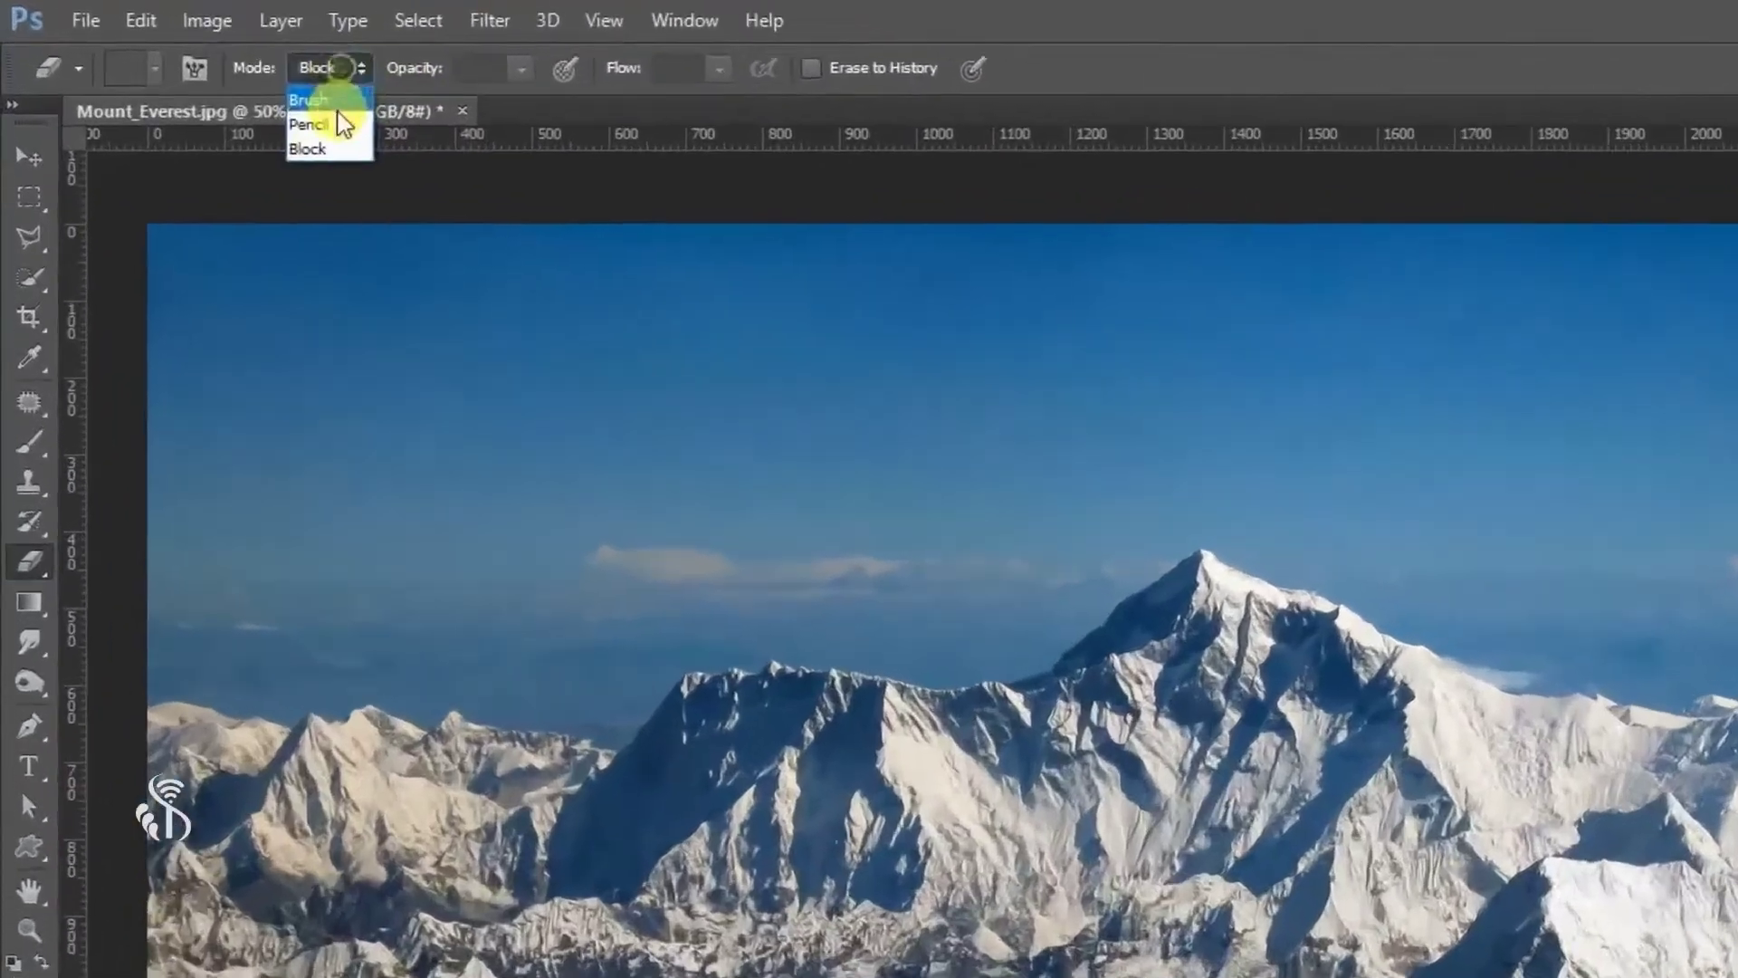
left_click(185, 56)
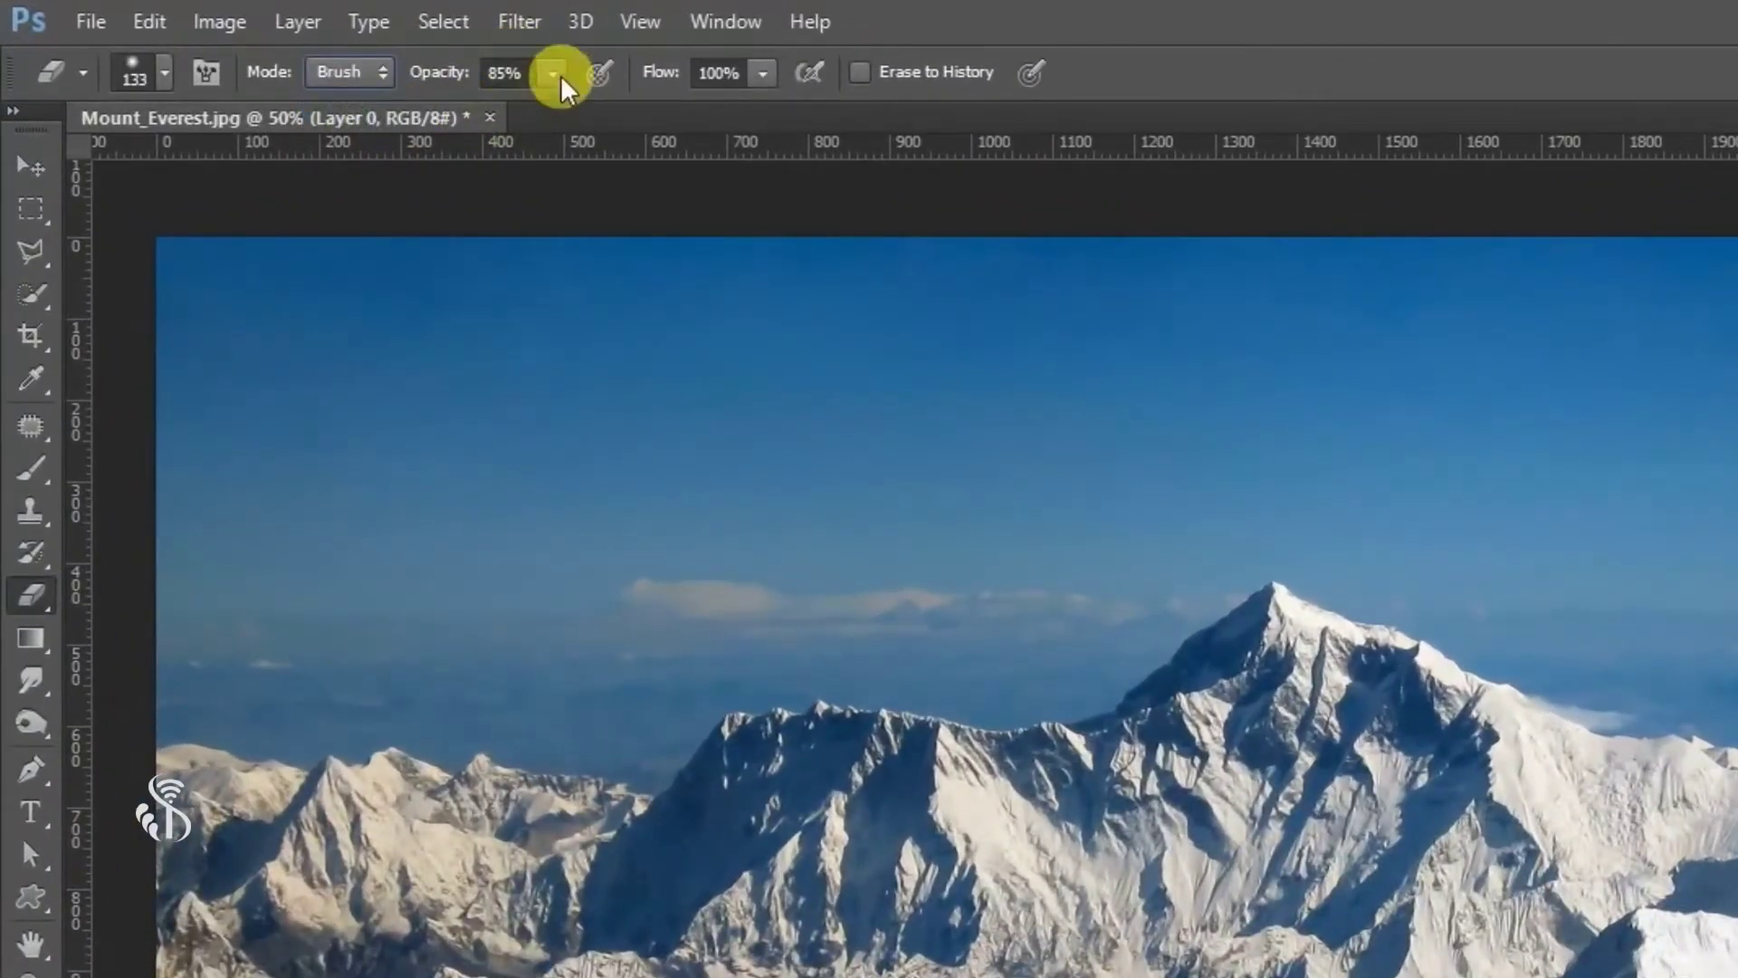
left_click(529, 72)
type("100")
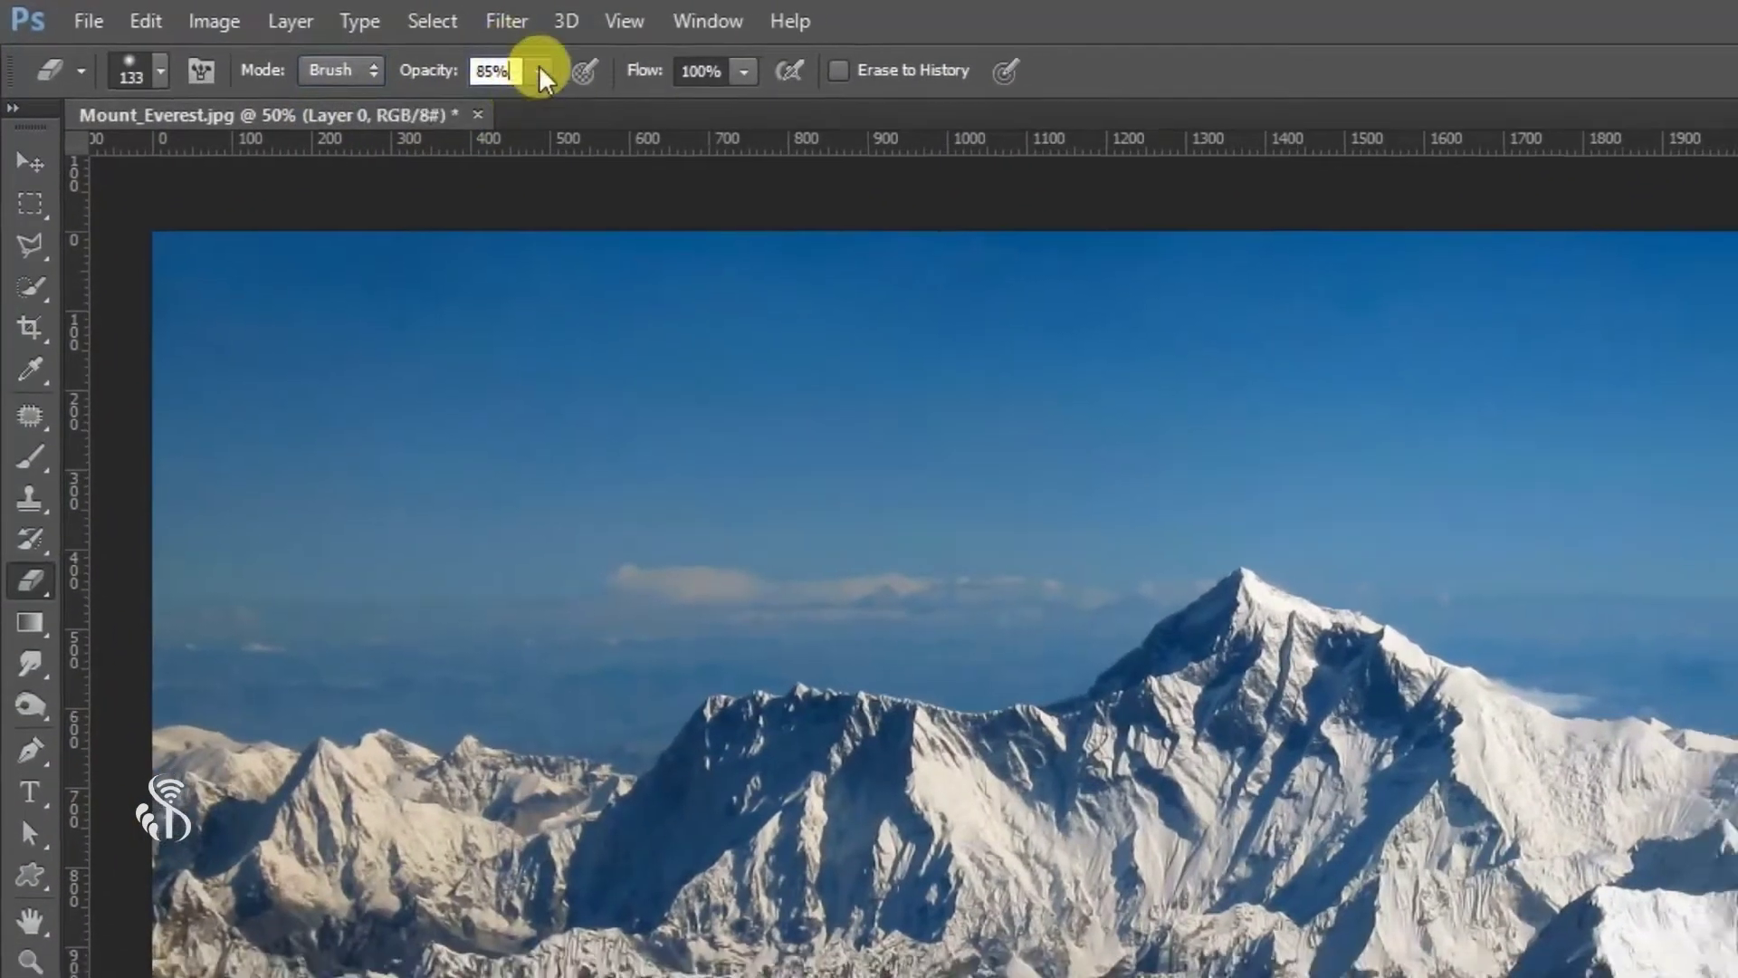
left_click_drag(97, 439, 1706, 491)
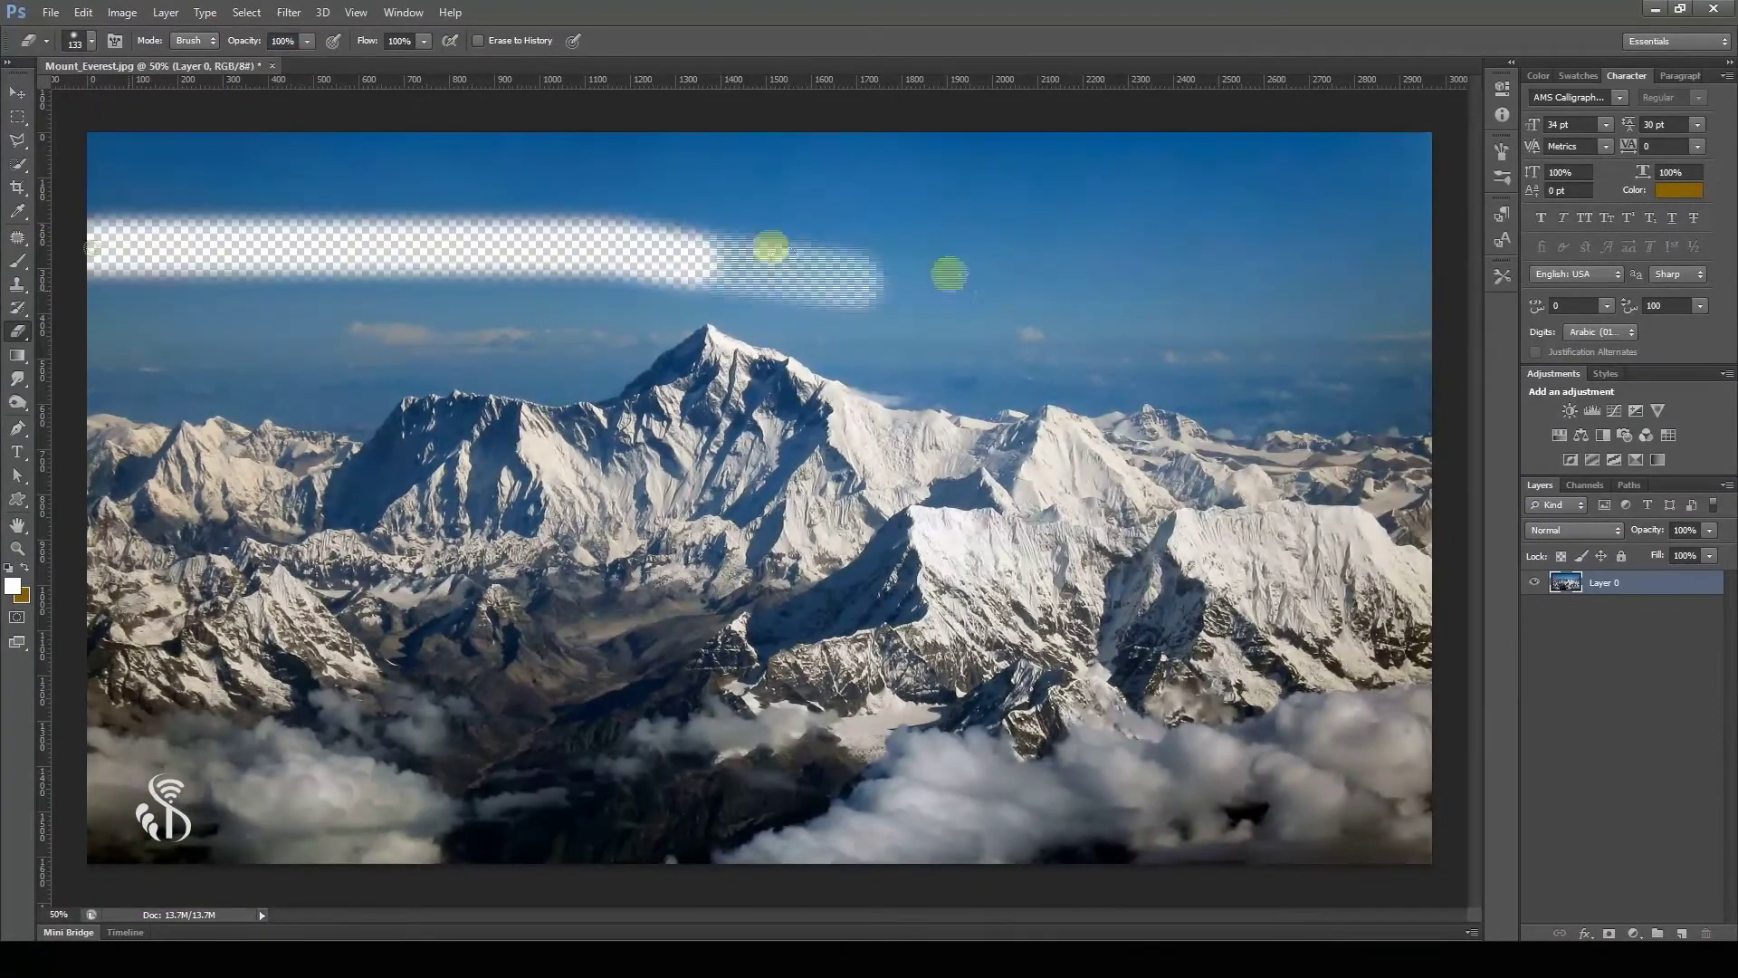
left_click_drag(771, 247, 1212, 307)
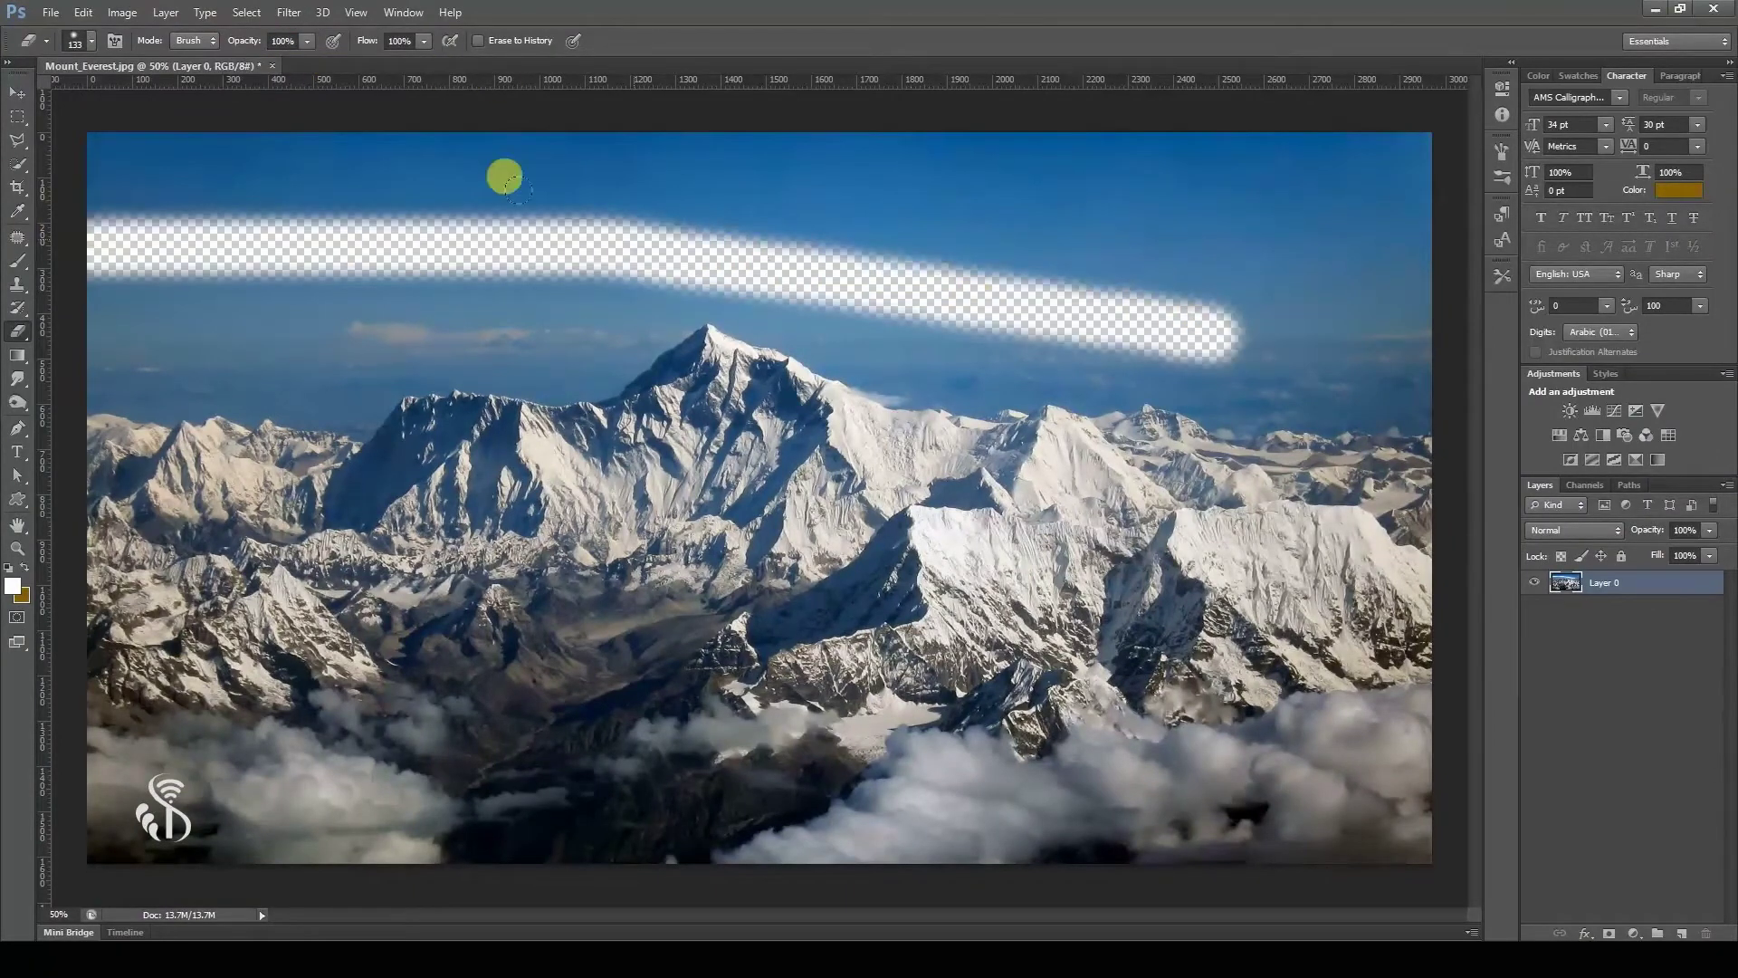
key("ctrl+z")
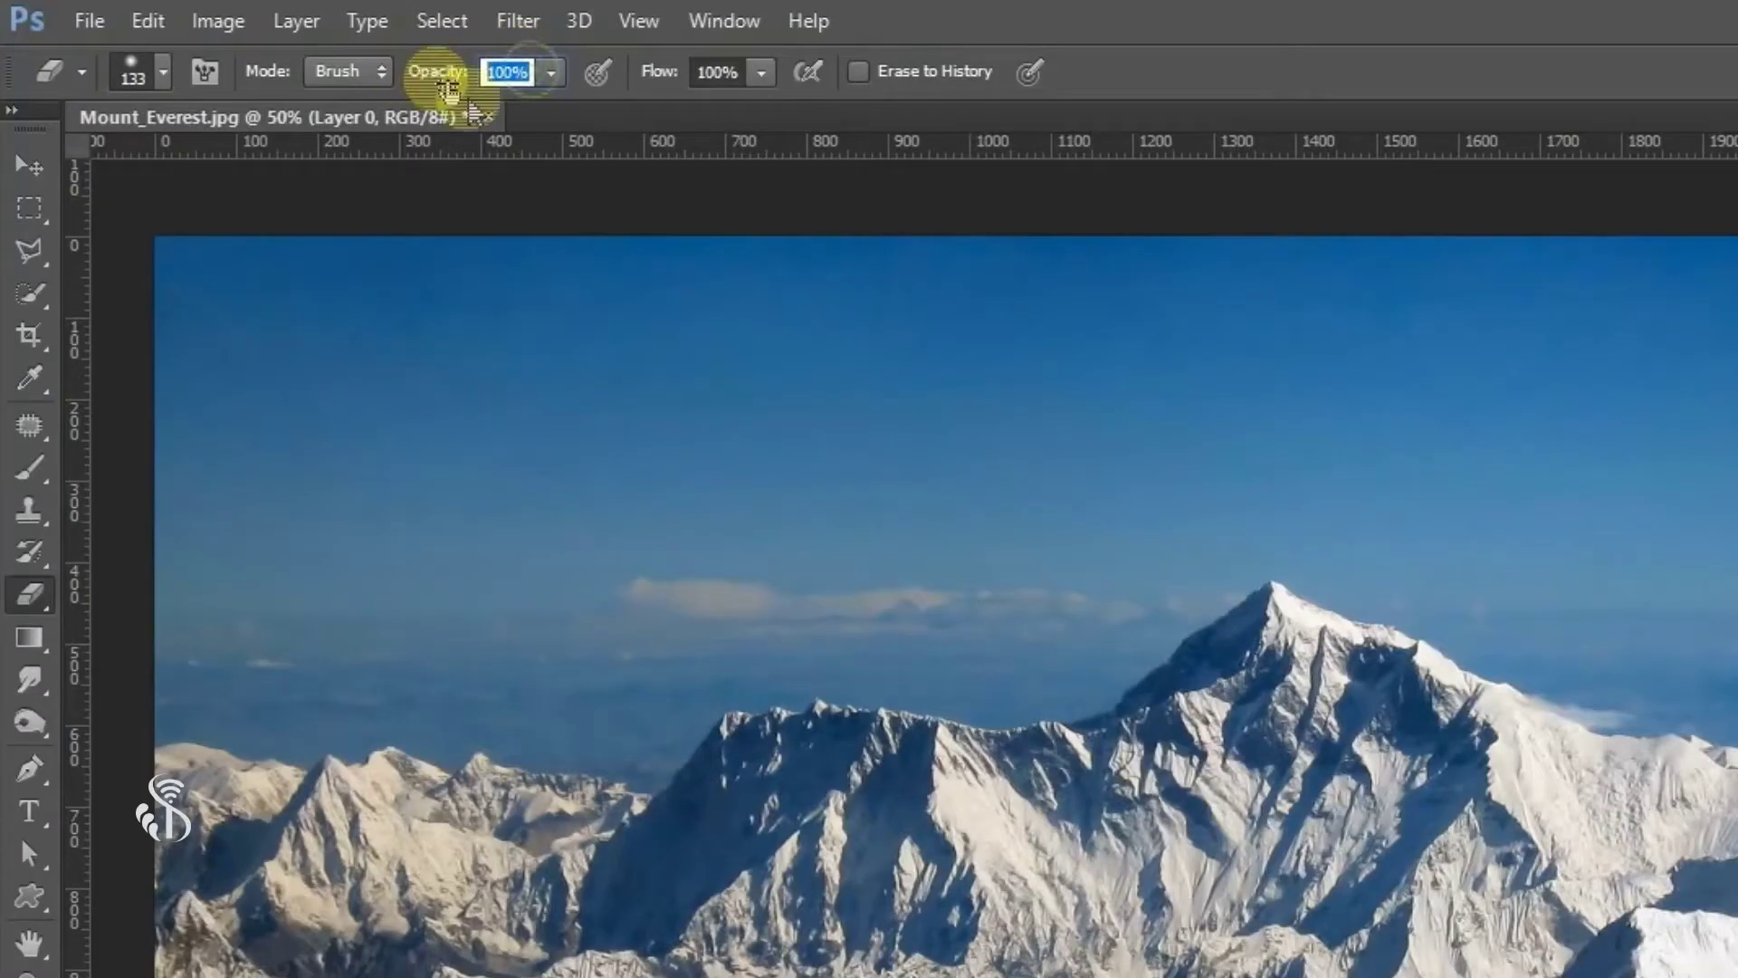
Set the eraser opacity to 50%, test a stroke from the sky onto the mountains, and undo the stroke.
type("50")
key("Return")
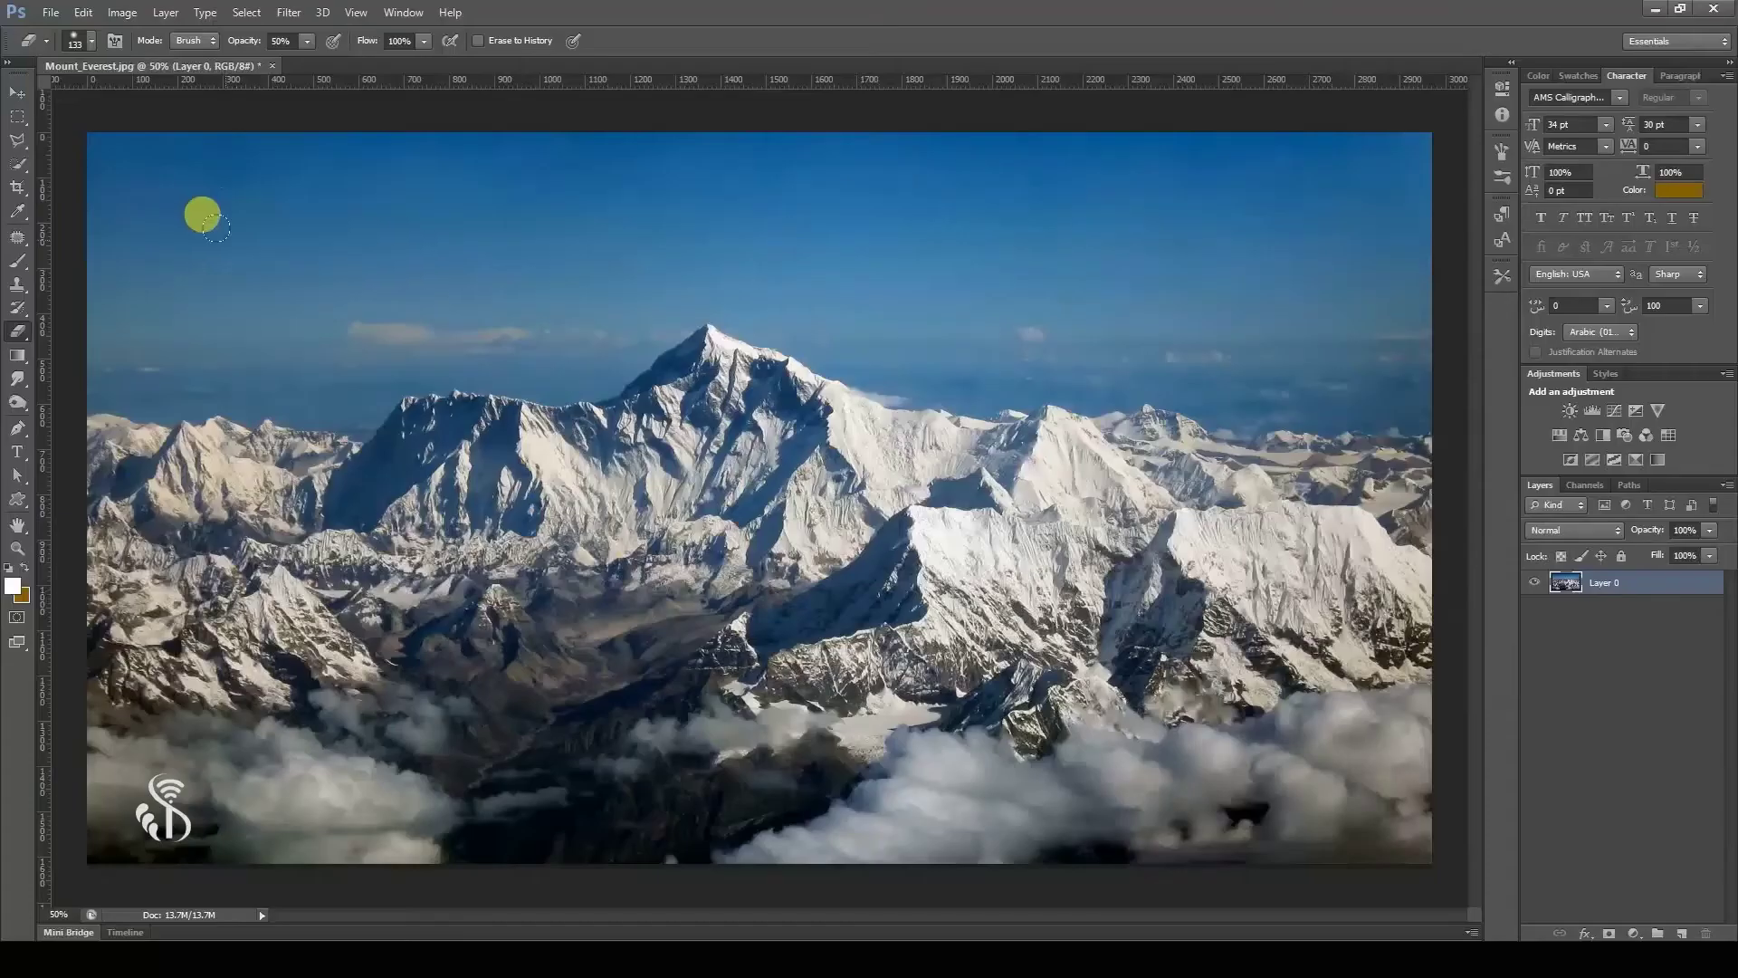
mouse_move(215, 228)
left_mouse_down()
mouse_move(959, 239)
mouse_move(1122, 282)
mouse_move(916, 437)
mouse_move(520, 524)
mouse_move(674, 511)
left_mouse_up()
key("ctrl+z")
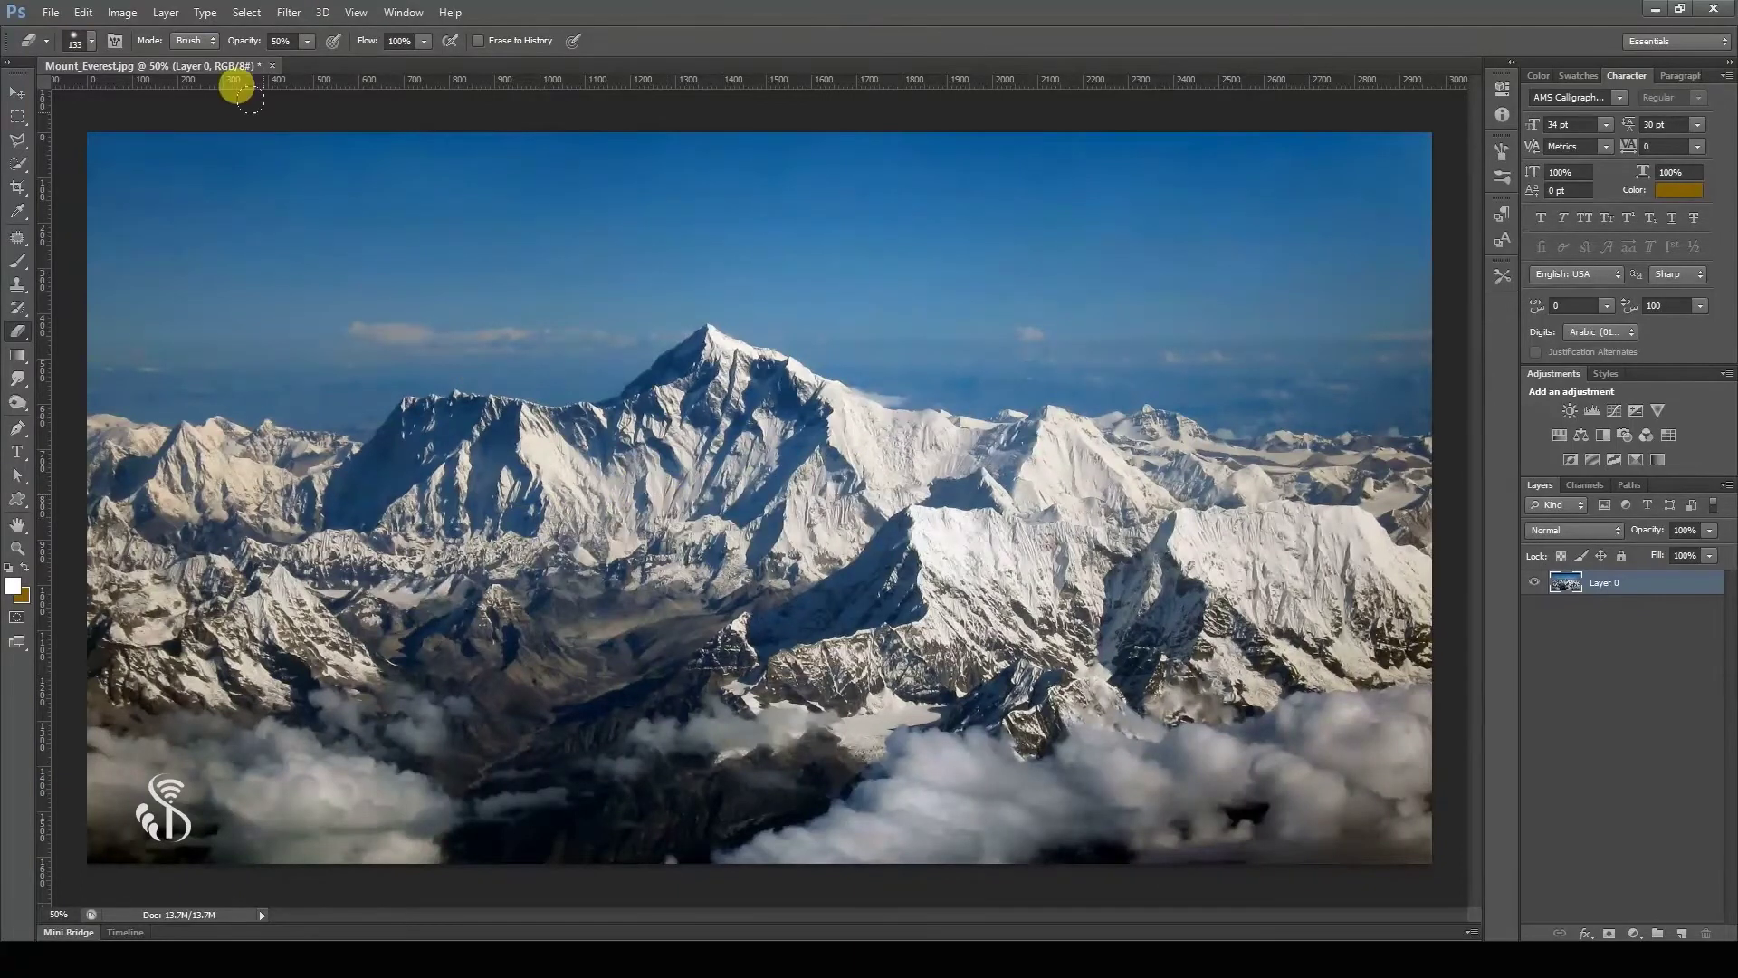
Switch the Eraser through Block and Pencil modes to compare their opacity and flow options, and return to Brush mode.
left_click(193, 40)
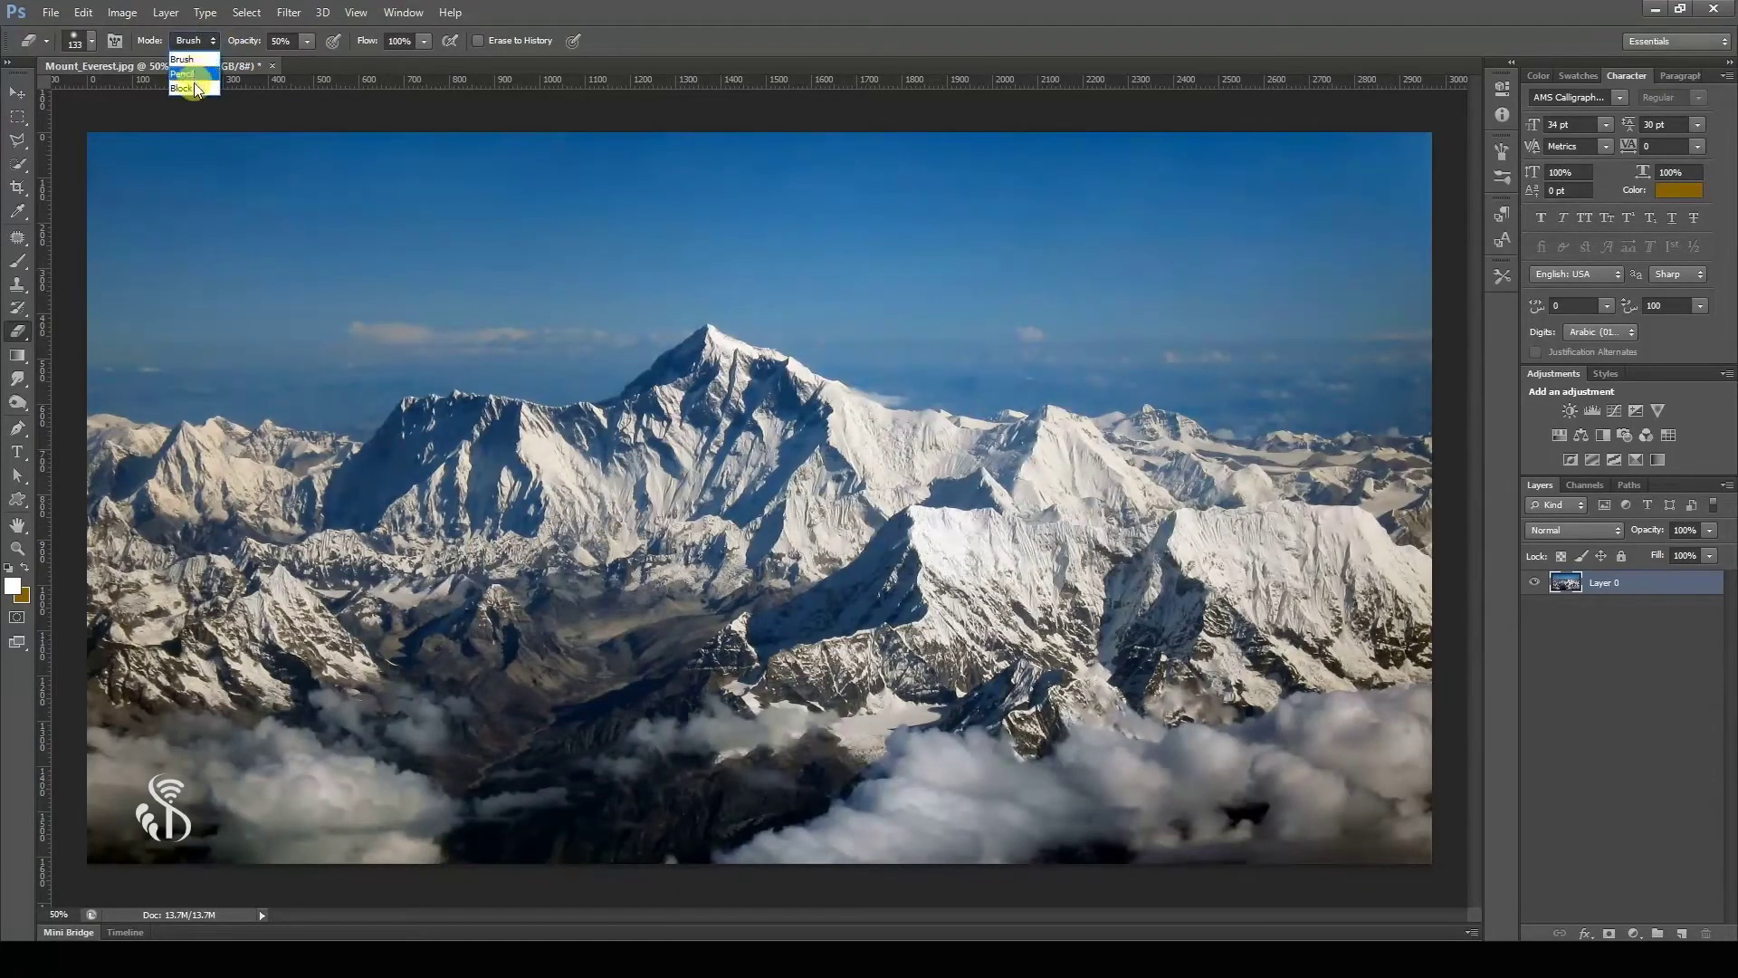
left_click(194, 88)
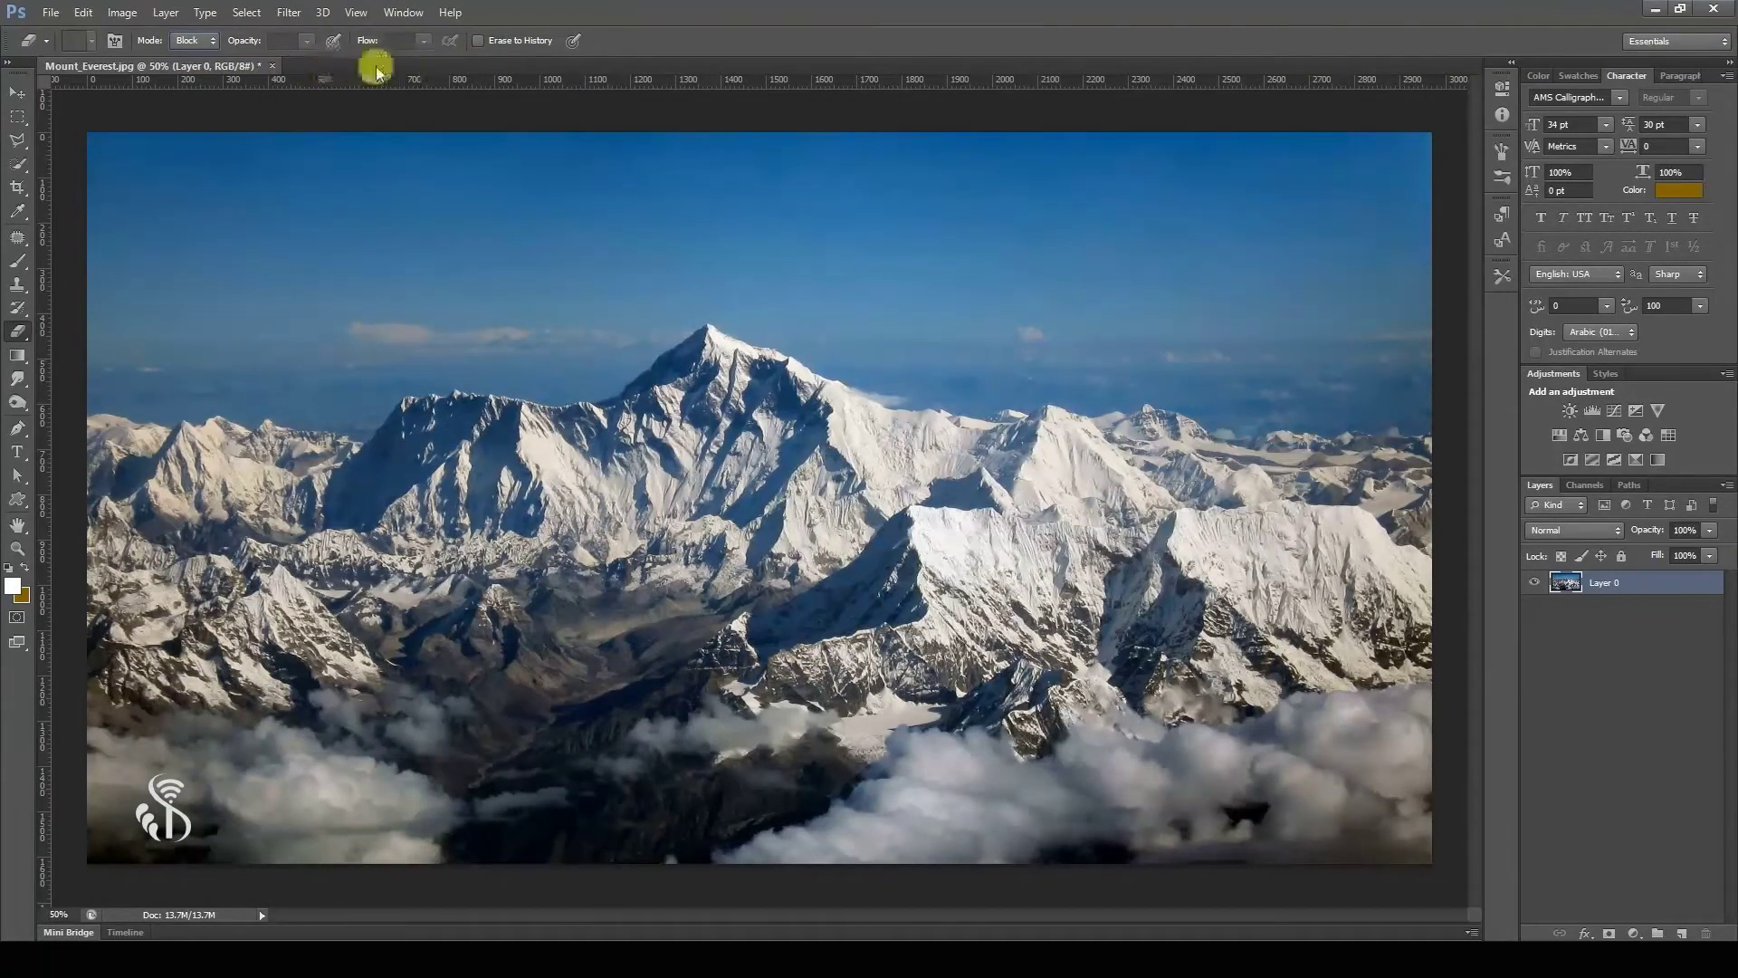
left_click(394, 161)
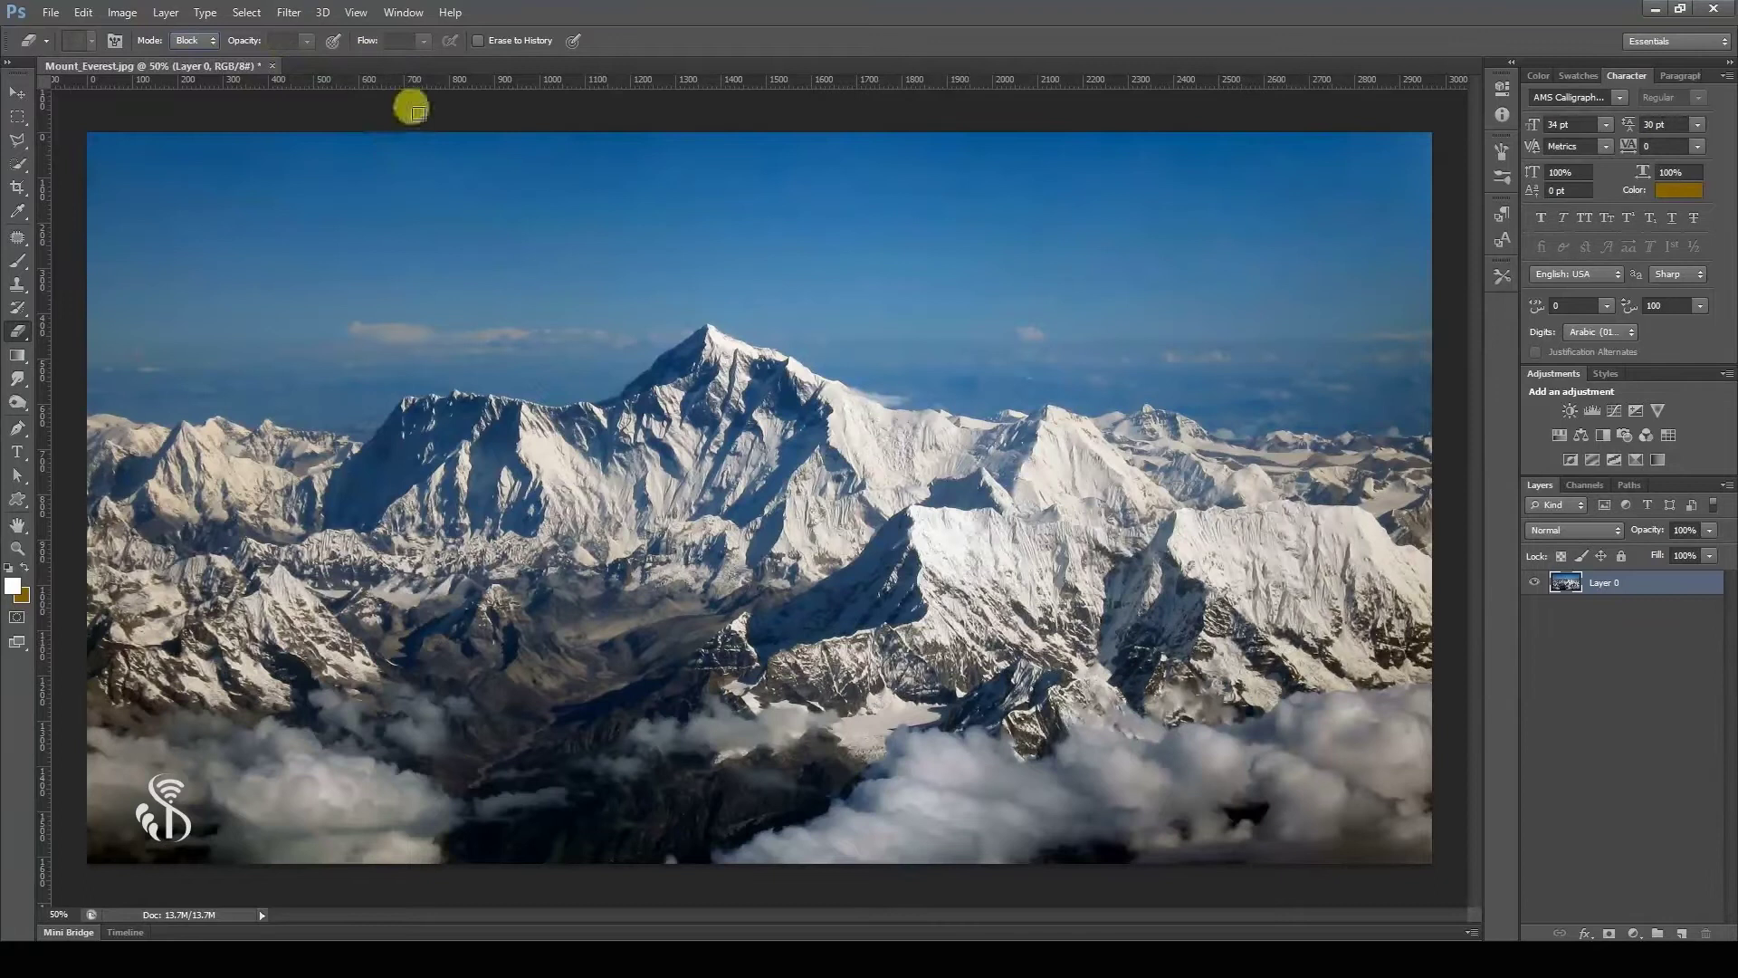
left_click(190, 40)
left_click(188, 56)
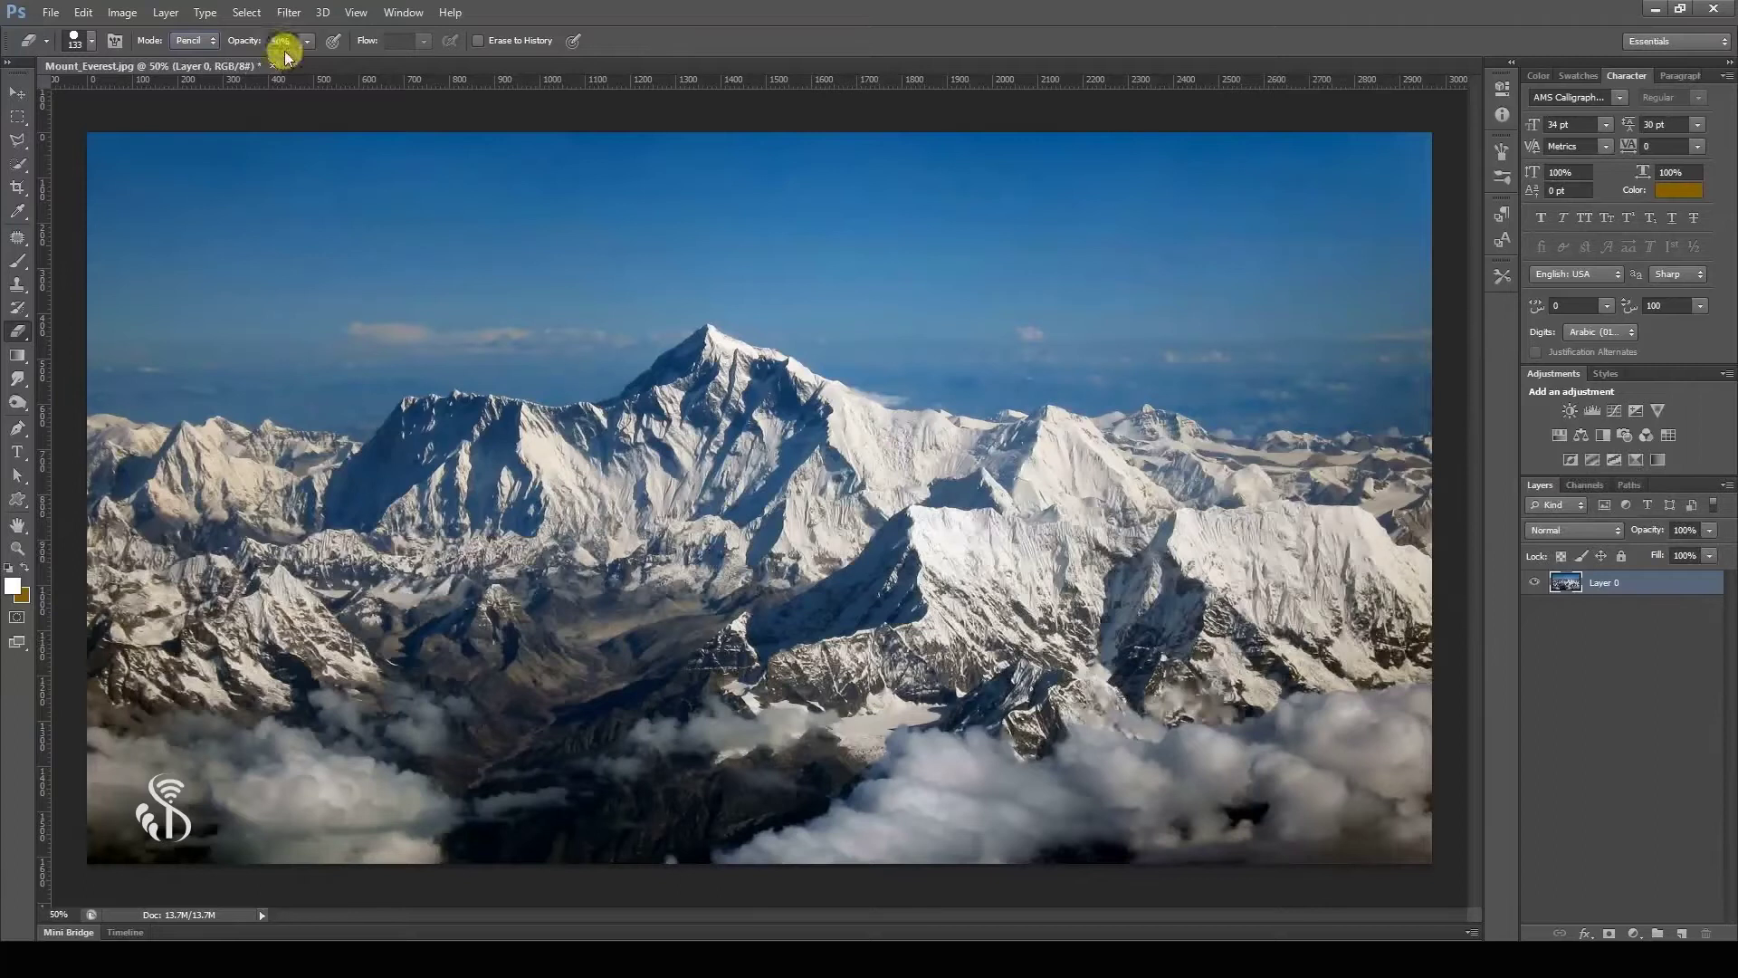
left_click(187, 57)
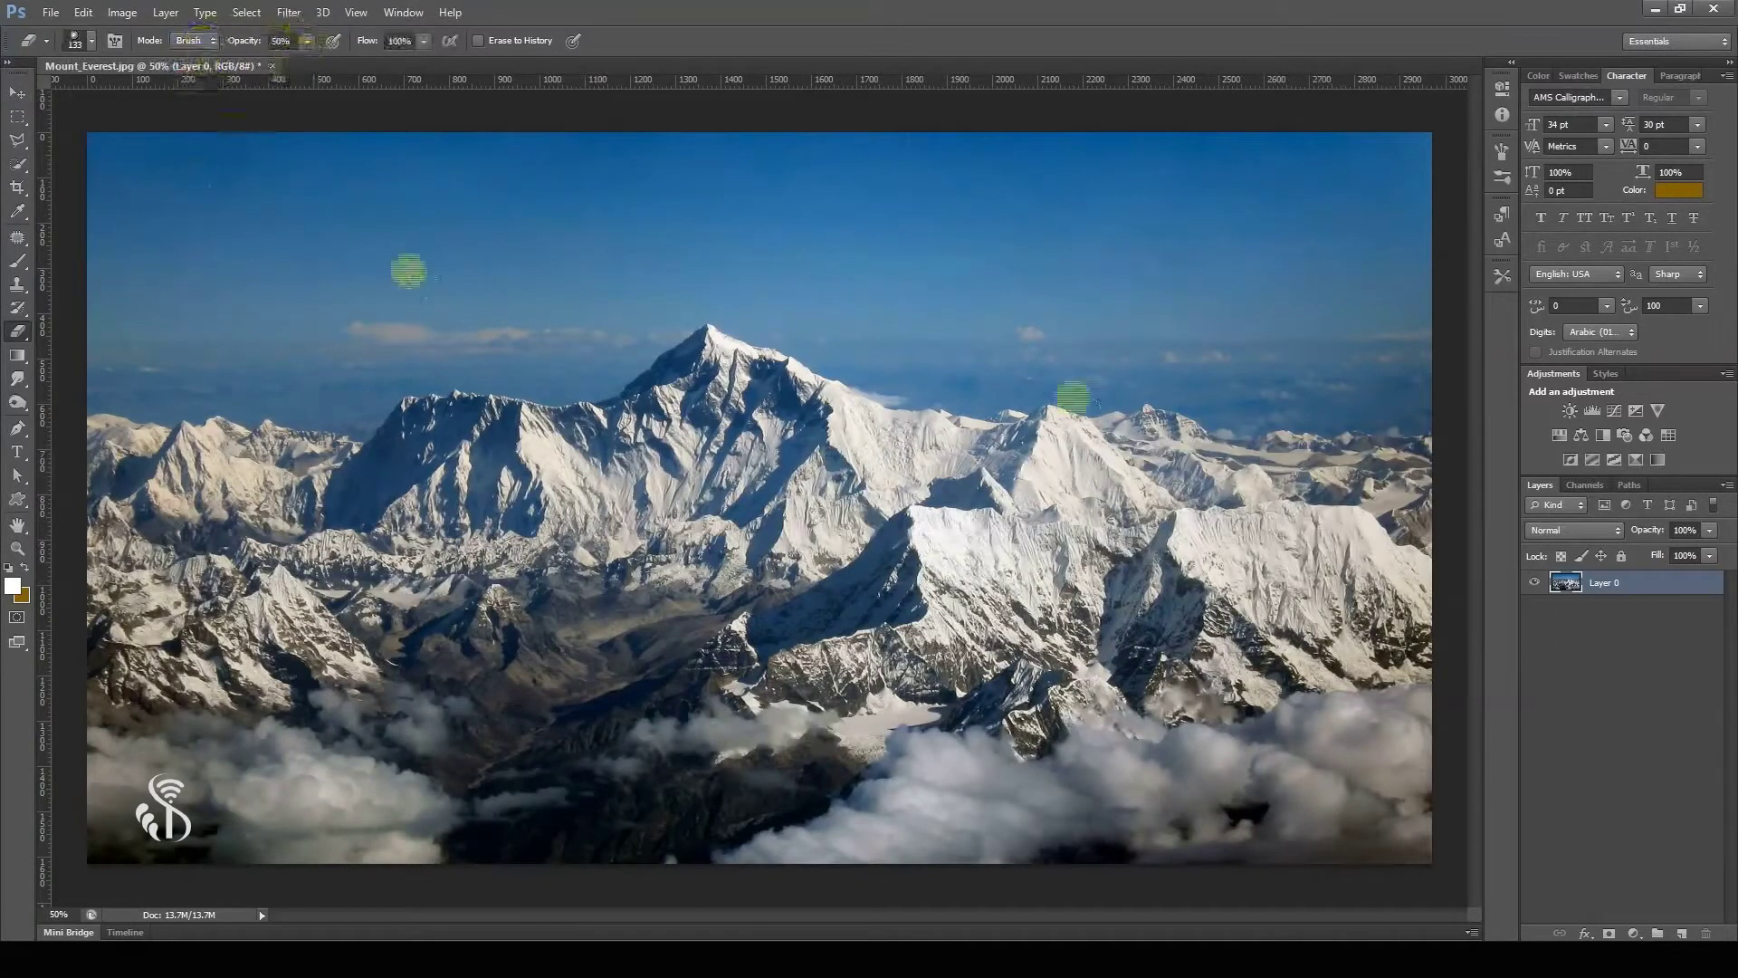
Add a layer beneath the photo filled with the brown background colour, and make Layer 0 active again.
key("ctrl+shift+alt+n")
key("ctrl+bracketleft")
key("ctrl+BackSpace")
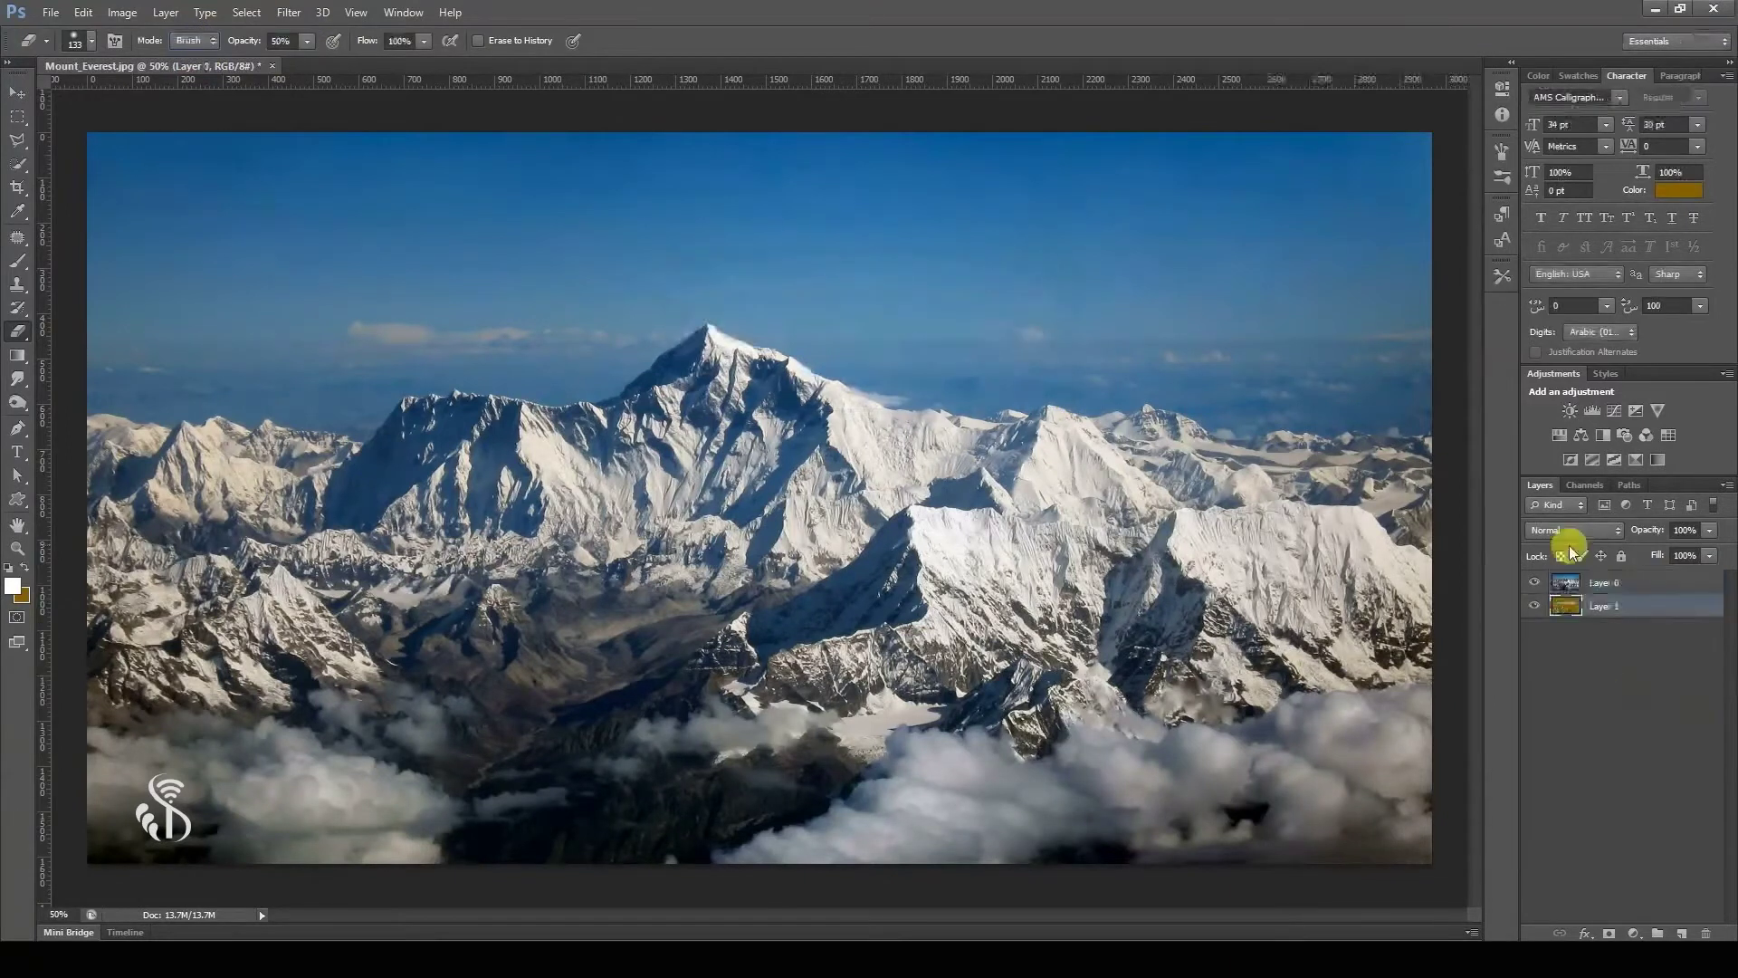
left_click(1621, 586)
Try erasing along the mountain ridge on Layer 0 at 50% opacity, and undo the strokes.
mouse_move(272, 423)
left_mouse_down()
mouse_move(954, 353)
mouse_move(470, 388)
mouse_move(683, 344)
left_mouse_up()
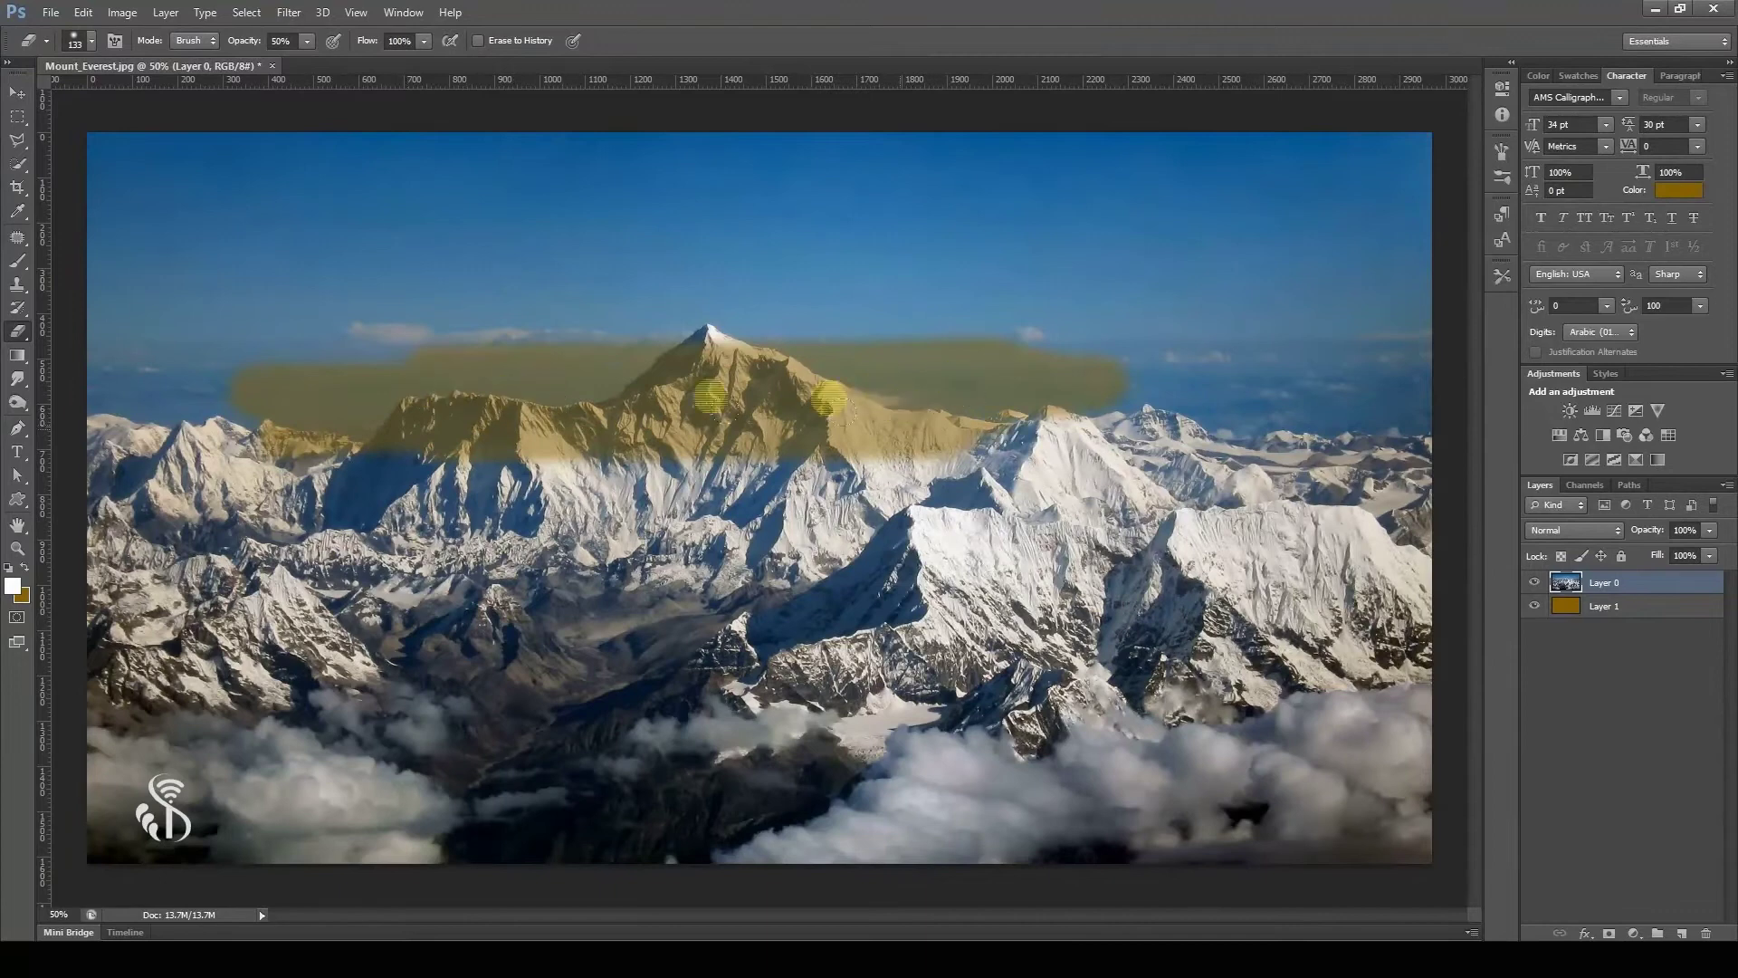
key("ctrl+alt+z")
key("ctrl+alt+z")
key("ctrl+alt+z")
Lower the eraser flow to 52% and erase a strip of sky beside the main peak on Layer 0.
left_click(424, 41)
left_click_drag(425, 65, 362, 67)
mouse_move(398, 294)
left_mouse_down()
mouse_move(633, 319)
mouse_move(578, 333)
left_mouse_up()
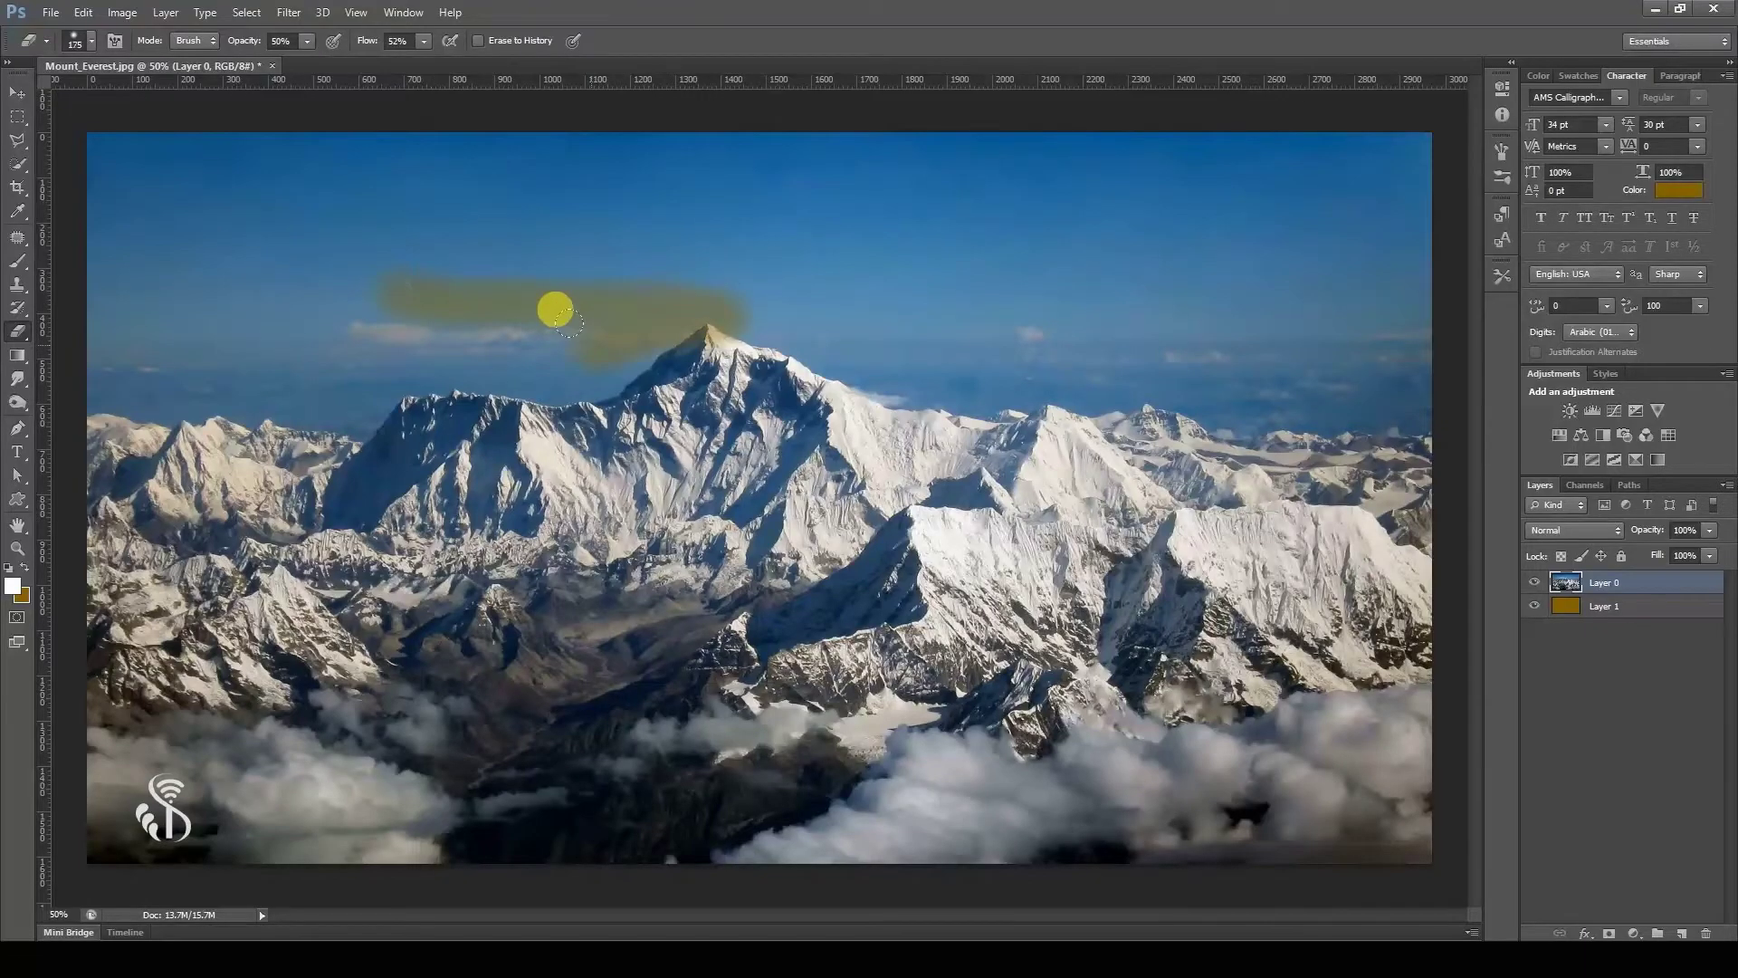
Enlarge the eraser brush and erase a broad diagonal stroke across the sky past the main peak.
key("bracketright")
key("bracketright")
key("bracketright")
key("bracketright")
key("bracketright")
key("bracketright")
key("bracketright")
mouse_move(329, 186)
left_mouse_down()
mouse_move(489, 295)
mouse_move(229, 260)
mouse_move(299, 237)
mouse_move(426, 306)
mouse_move(966, 307)
mouse_move(959, 272)
mouse_move(962, 381)
left_mouse_up()
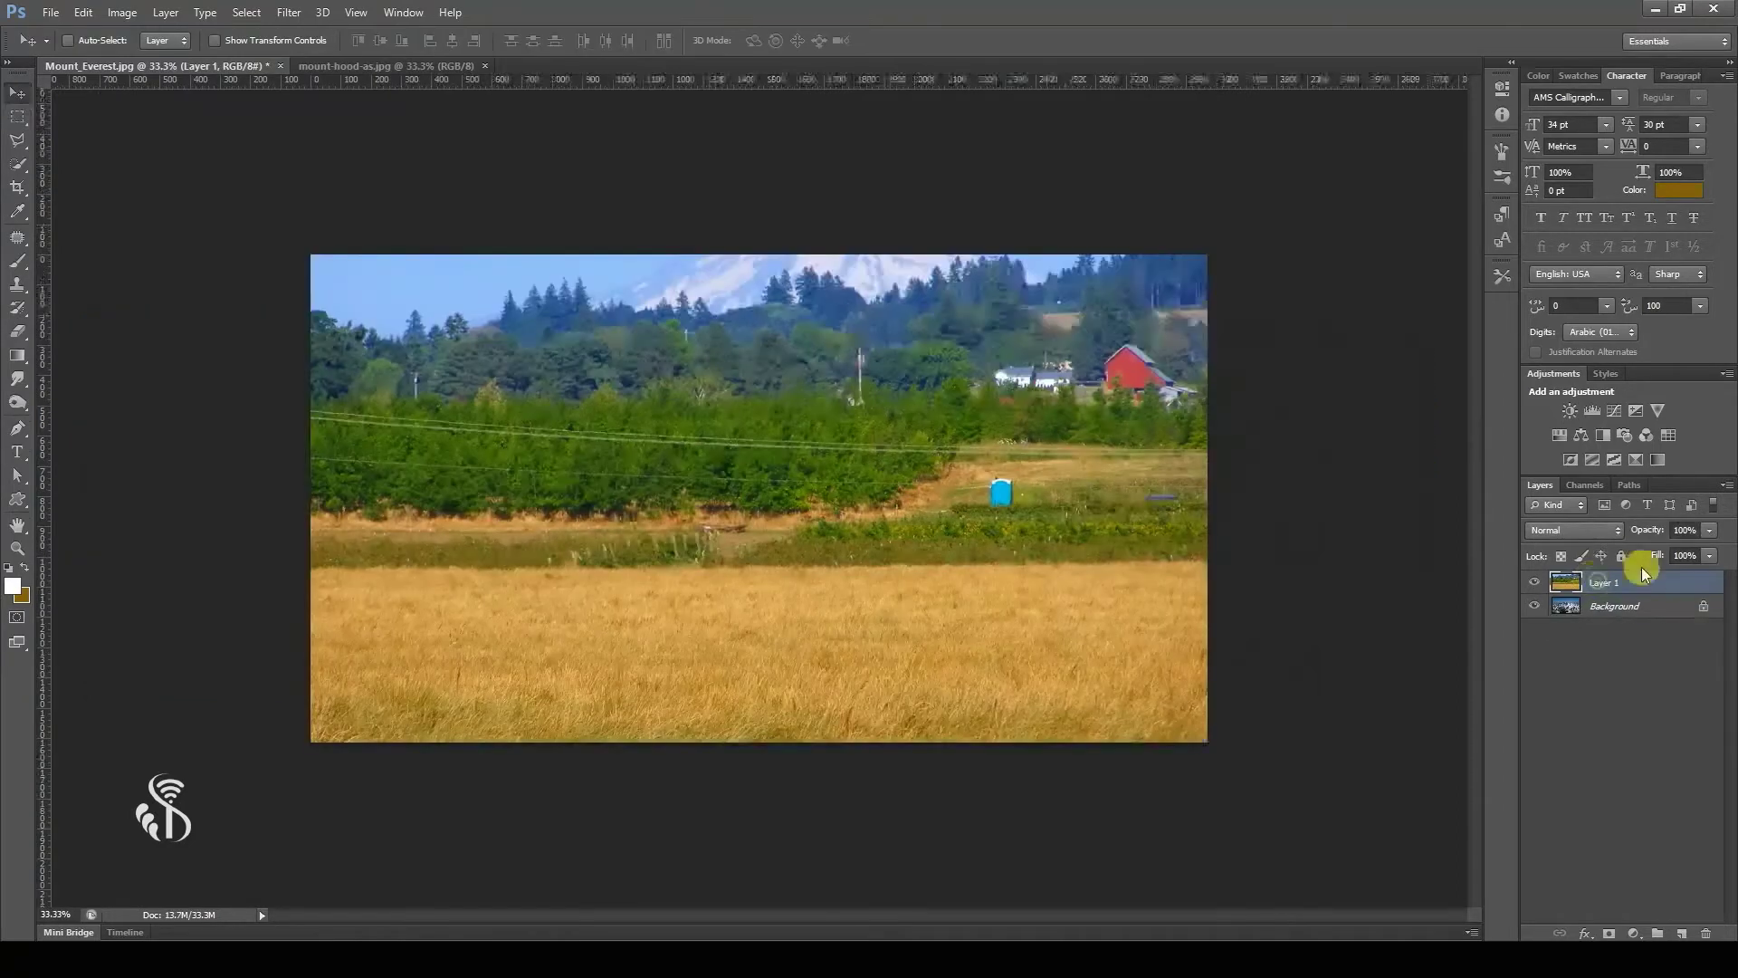
Check the field layer's alignment by adjusting its opacity, and erase its upper part to blend it with the mountain photo beneath.
left_click(1709, 529)
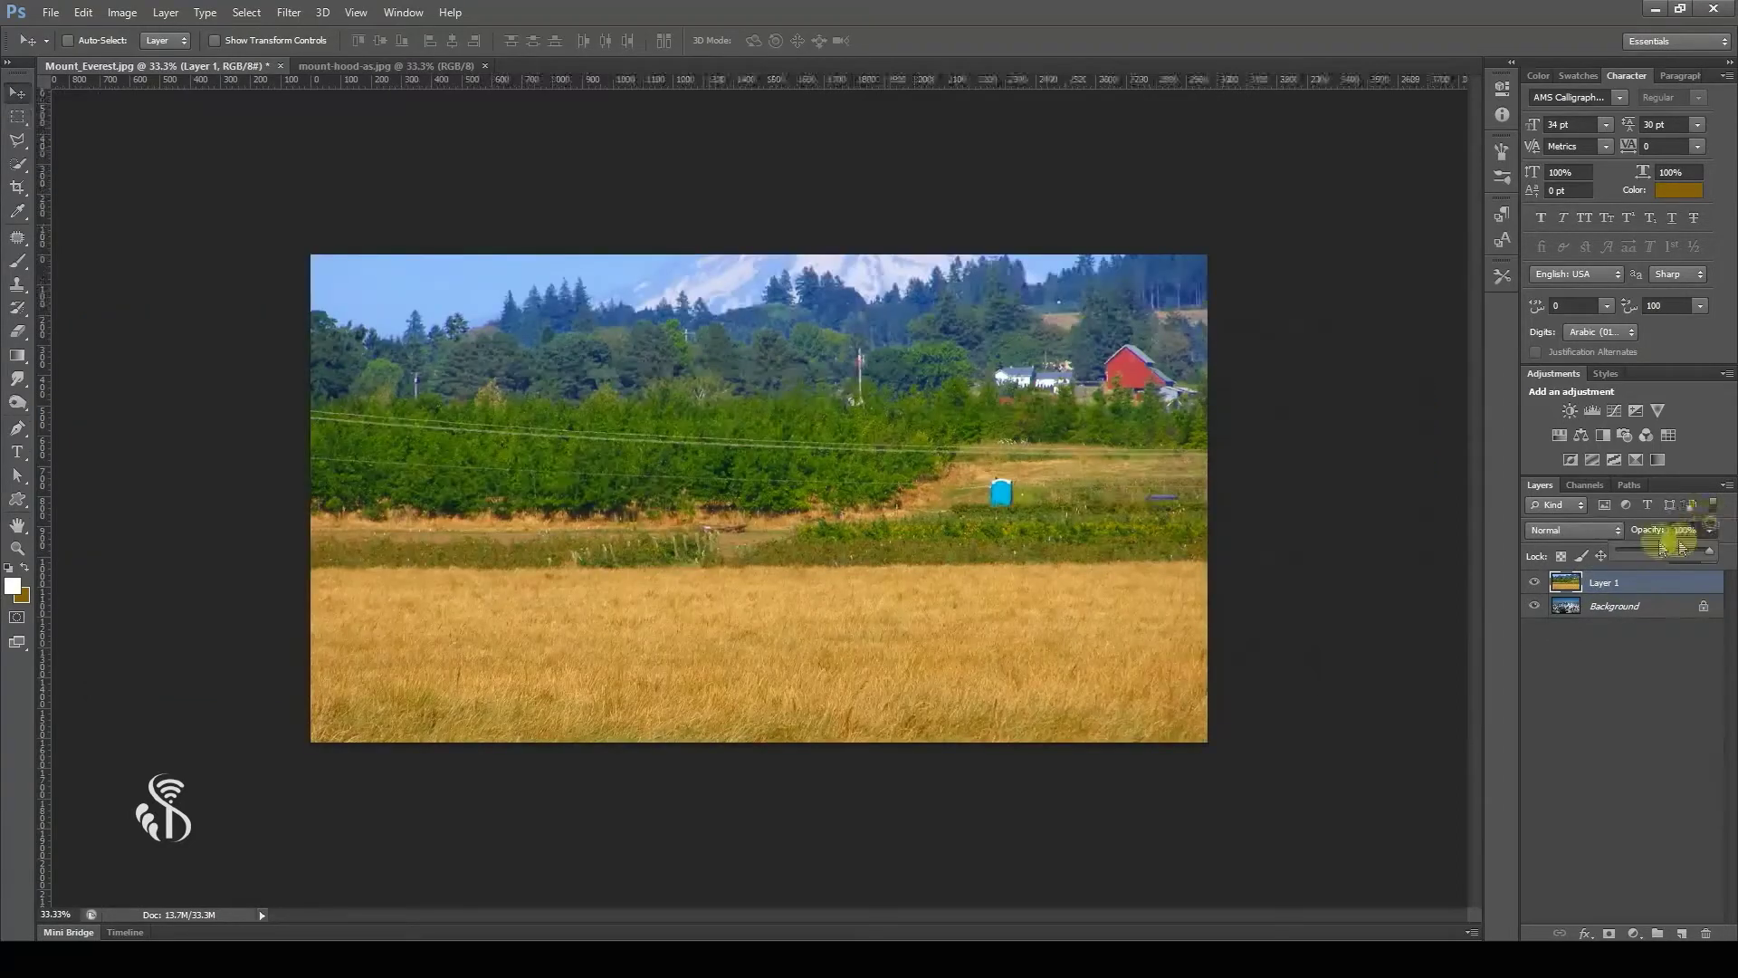
left_click_drag(1648, 547, 1203, 671)
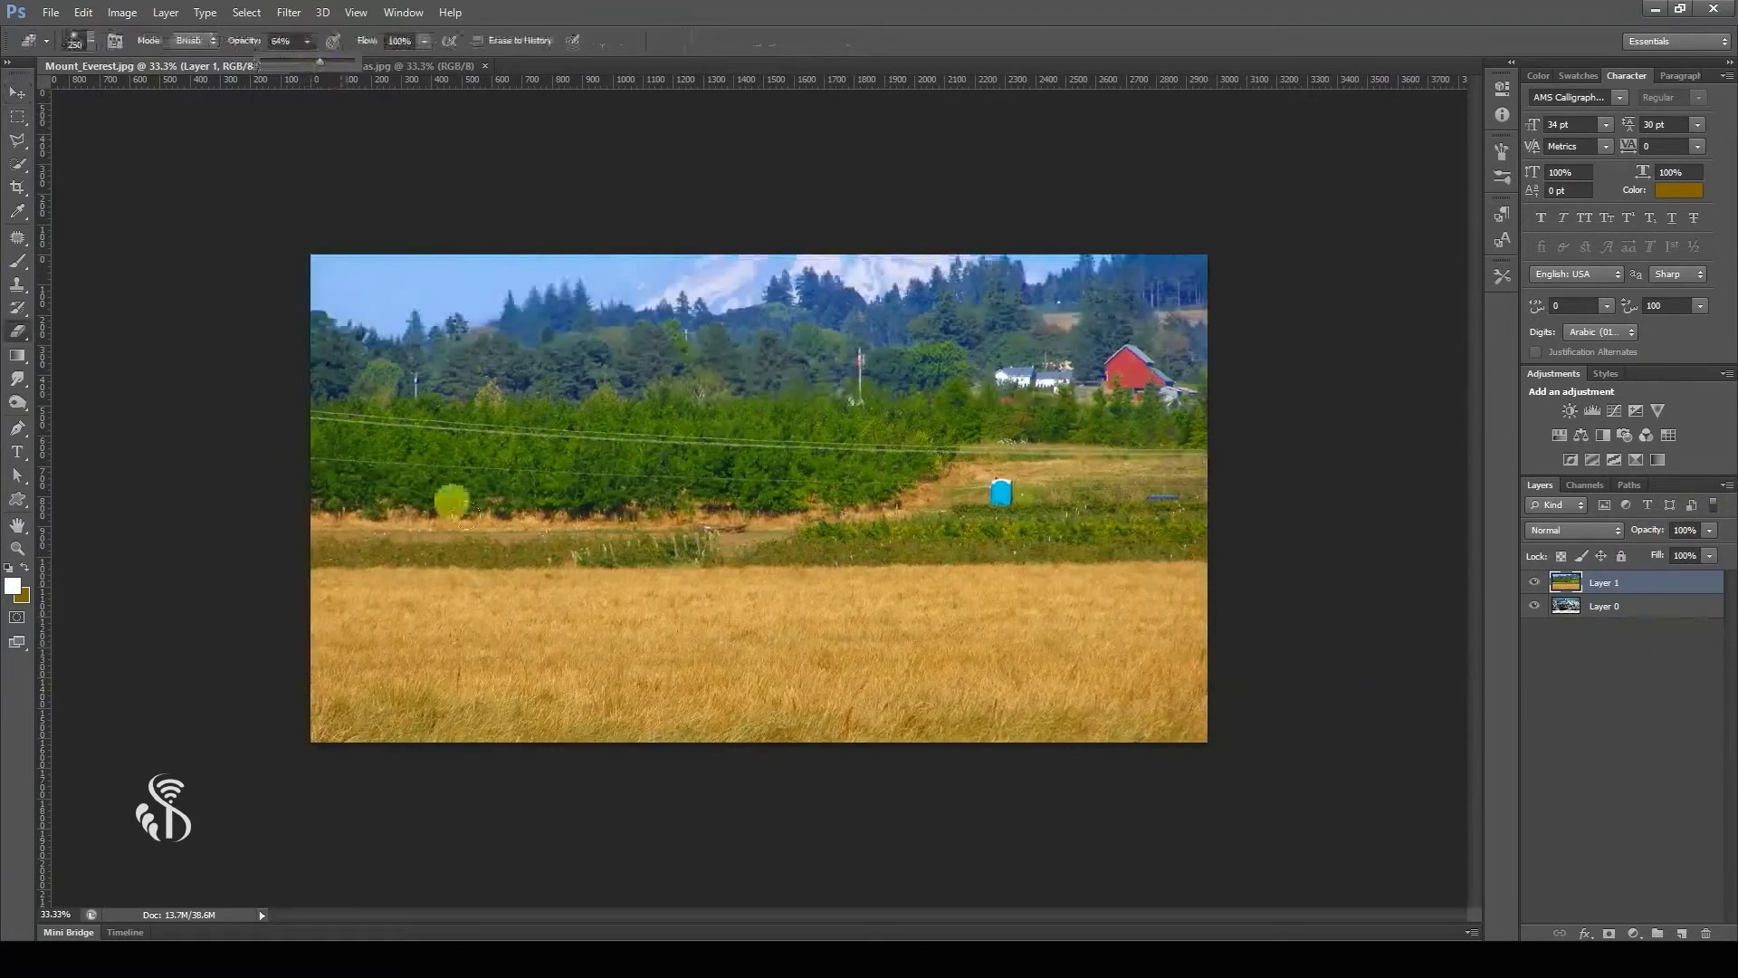
mouse_move(229, 399)
left_mouse_down()
mouse_move(599, 379)
mouse_move(302, 378)
mouse_move(464, 370)
mouse_move(474, 358)
mouse_move(287, 341)
mouse_move(550, 312)
mouse_move(439, 285)
mouse_move(502, 263)
mouse_move(644, 267)
mouse_move(309, 264)
mouse_move(442, 244)
mouse_move(1135, 227)
mouse_move(599, 234)
mouse_move(1112, 253)
mouse_move(1070, 283)
left_mouse_up()
key("ctrl+plus")
mouse_move(469, 303)
left_mouse_down()
mouse_move(509, 424)
mouse_move(42, 113)
mouse_move(269, 163)
mouse_move(96, 199)
mouse_move(92, 229)
mouse_move(342, 284)
mouse_move(267, 236)
mouse_move(348, 189)
mouse_move(83, 172)
mouse_move(476, 261)
mouse_move(44, 369)
mouse_move(72, 403)
mouse_move(560, 393)
mouse_move(724, 316)
mouse_move(1087, 293)
mouse_move(878, 189)
mouse_move(1264, 119)
mouse_move(1367, 262)
mouse_move(1258, 198)
mouse_move(628, 344)
mouse_move(1063, 365)
mouse_move(769, 384)
mouse_move(1264, 426)
mouse_move(1420, 273)
left_mouse_up()
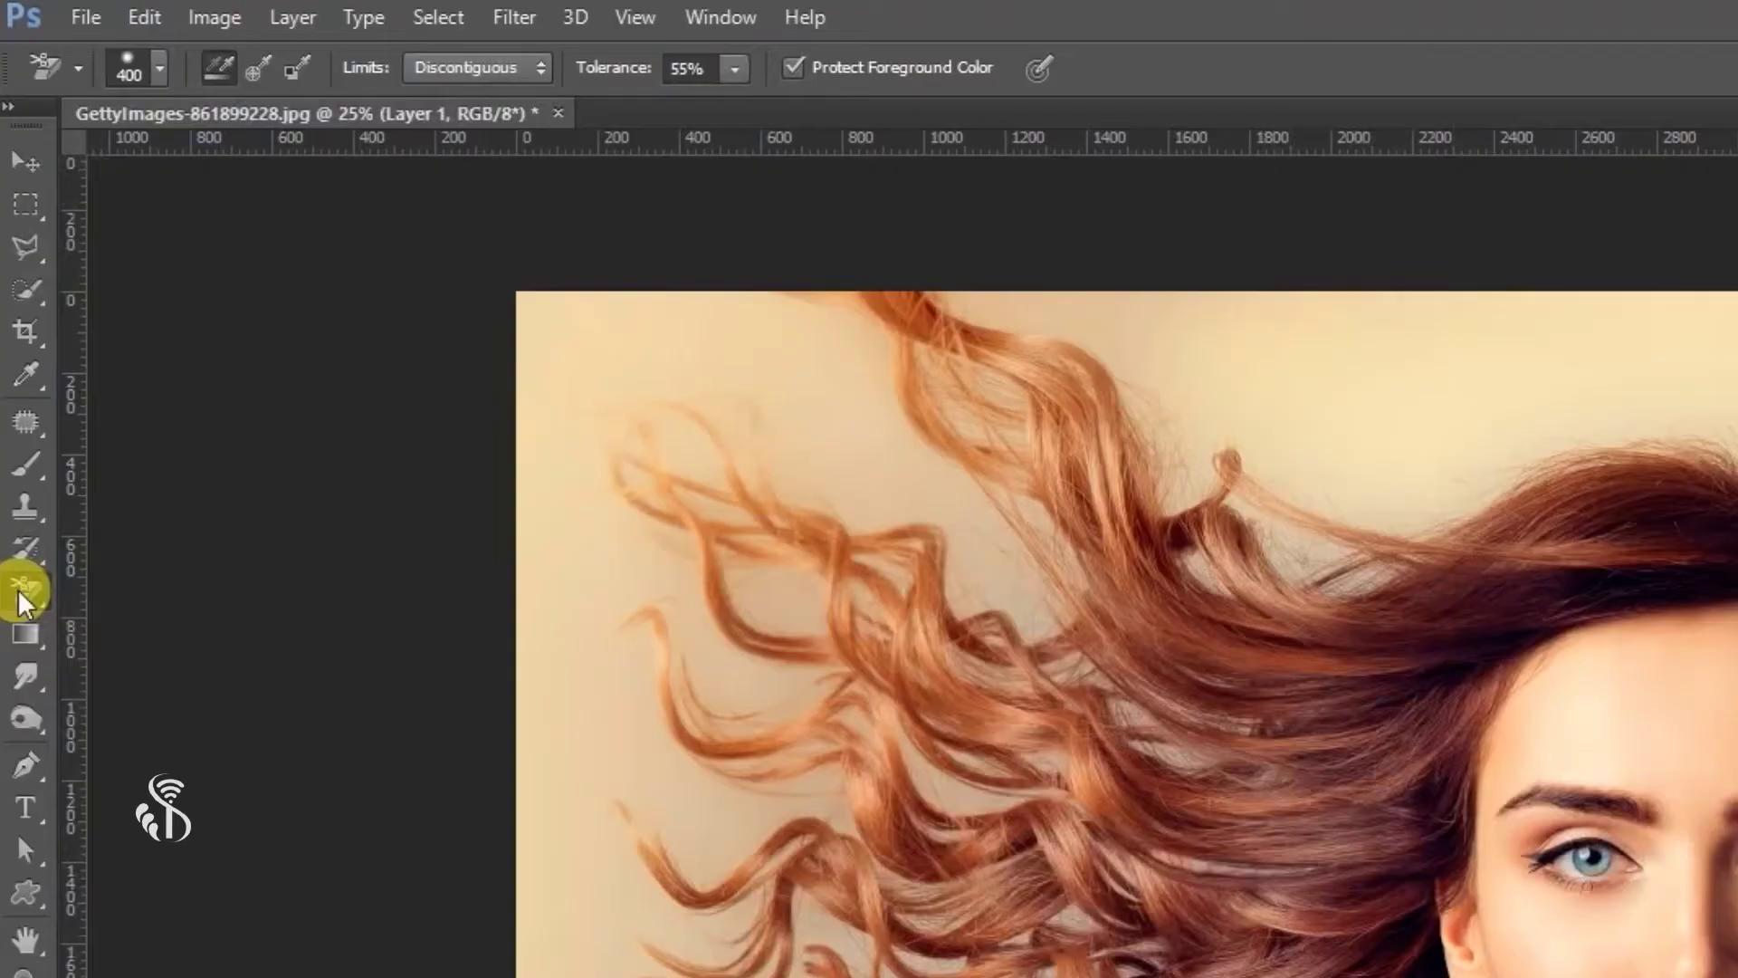
Choose the Background Eraser tool and erase the beige backdrop along the portrait's left side and upper-left corner with continuous sampling.
left_click(22, 593)
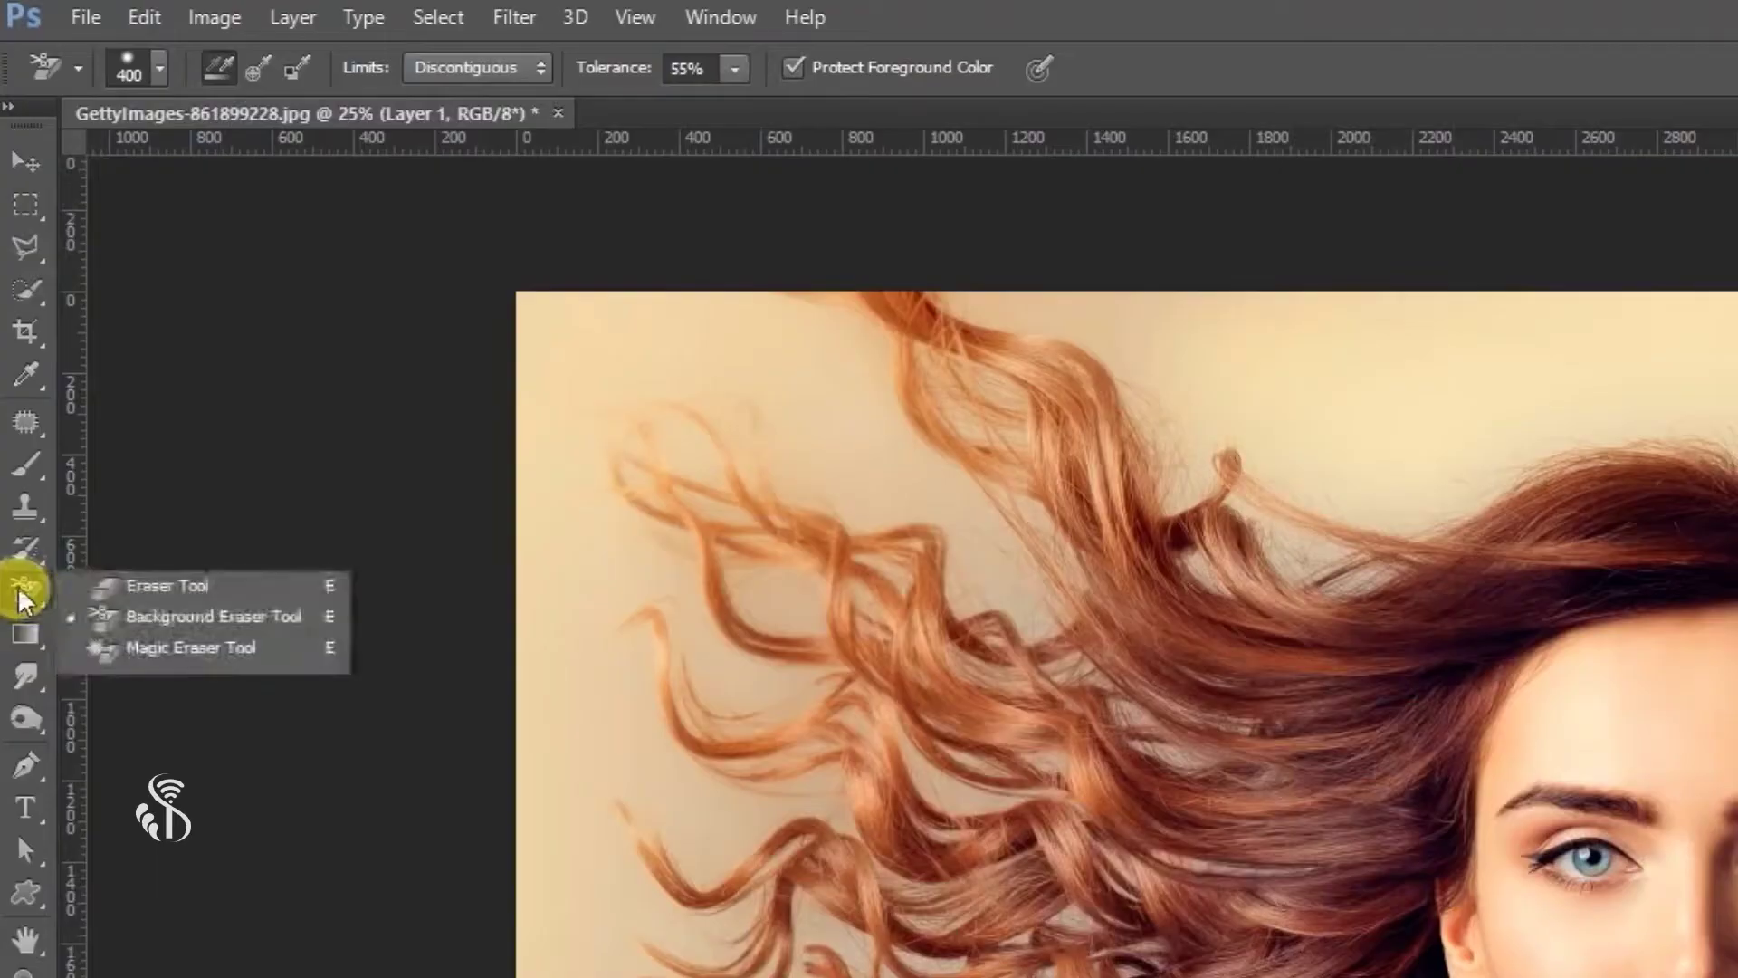
left_click(294, 616)
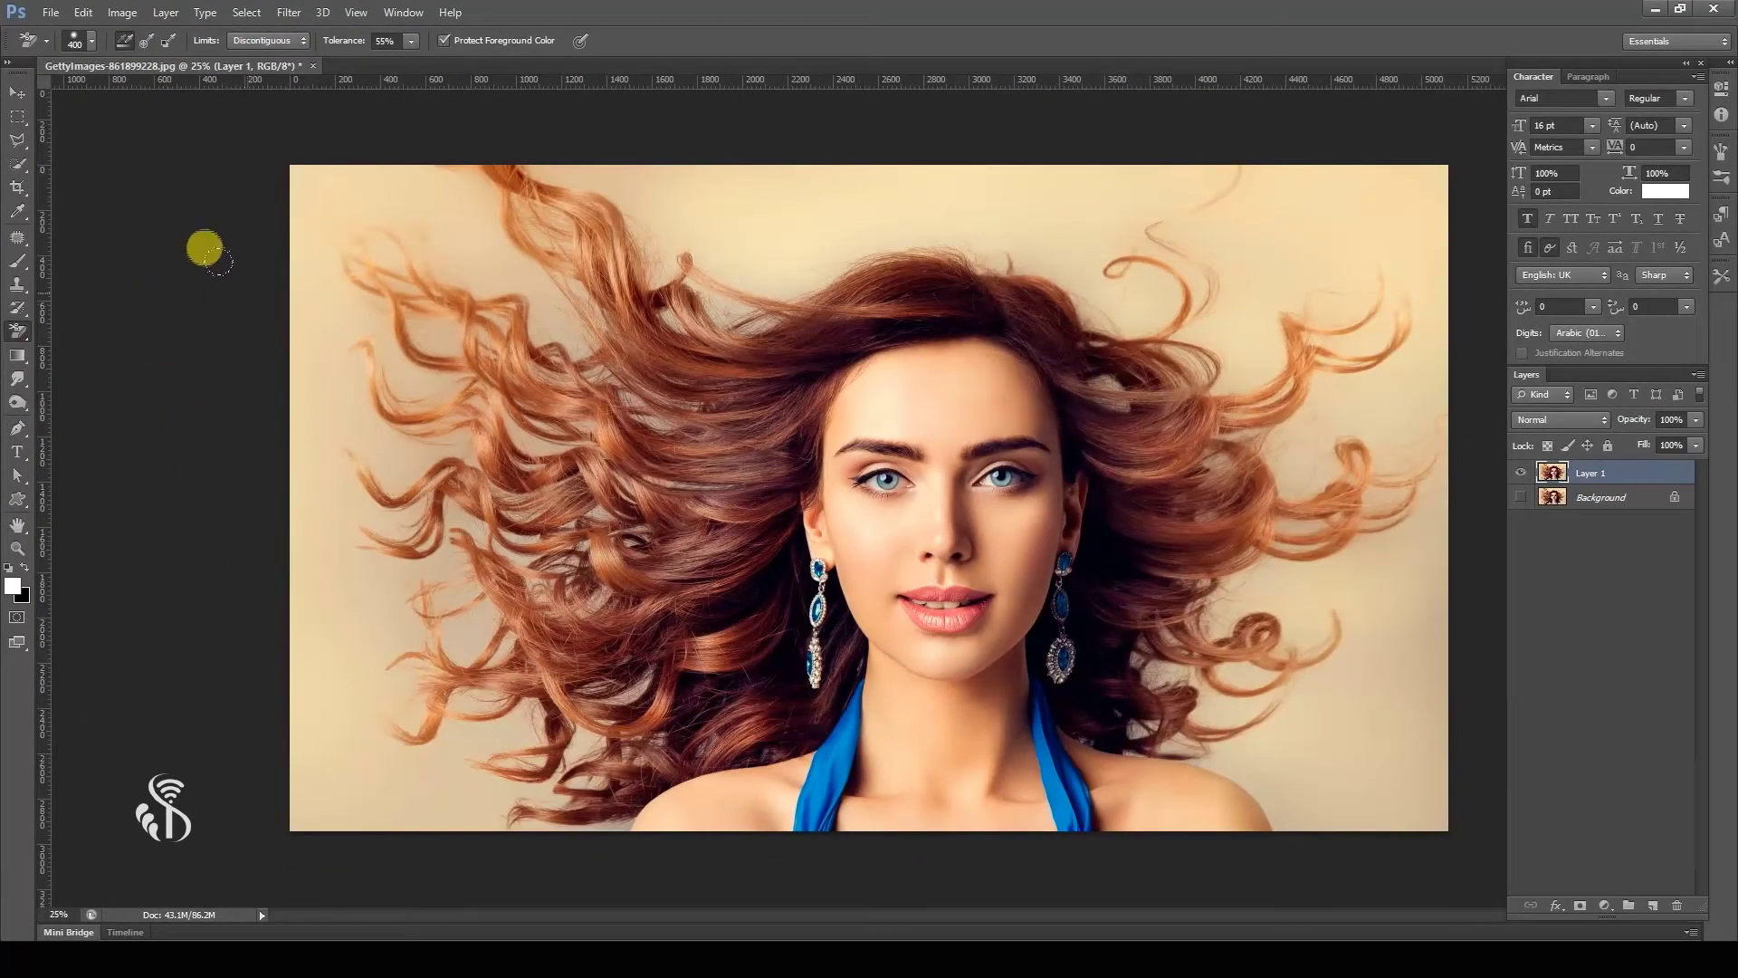
mouse_move(279, 148)
left_mouse_down()
mouse_move(283, 749)
mouse_move(374, 770)
mouse_move(278, 768)
mouse_move(414, 770)
mouse_move(312, 725)
mouse_move(345, 550)
left_mouse_up()
mouse_move(268, 446)
left_mouse_down()
mouse_move(303, 333)
mouse_move(302, 360)
mouse_move(281, 236)
mouse_move(350, 112)
mouse_move(407, 171)
mouse_move(562, 76)
mouse_move(600, 136)
mouse_move(1094, 136)
mouse_move(861, 166)
mouse_move(756, 222)
mouse_move(659, 202)
mouse_move(559, 136)
left_mouse_up()
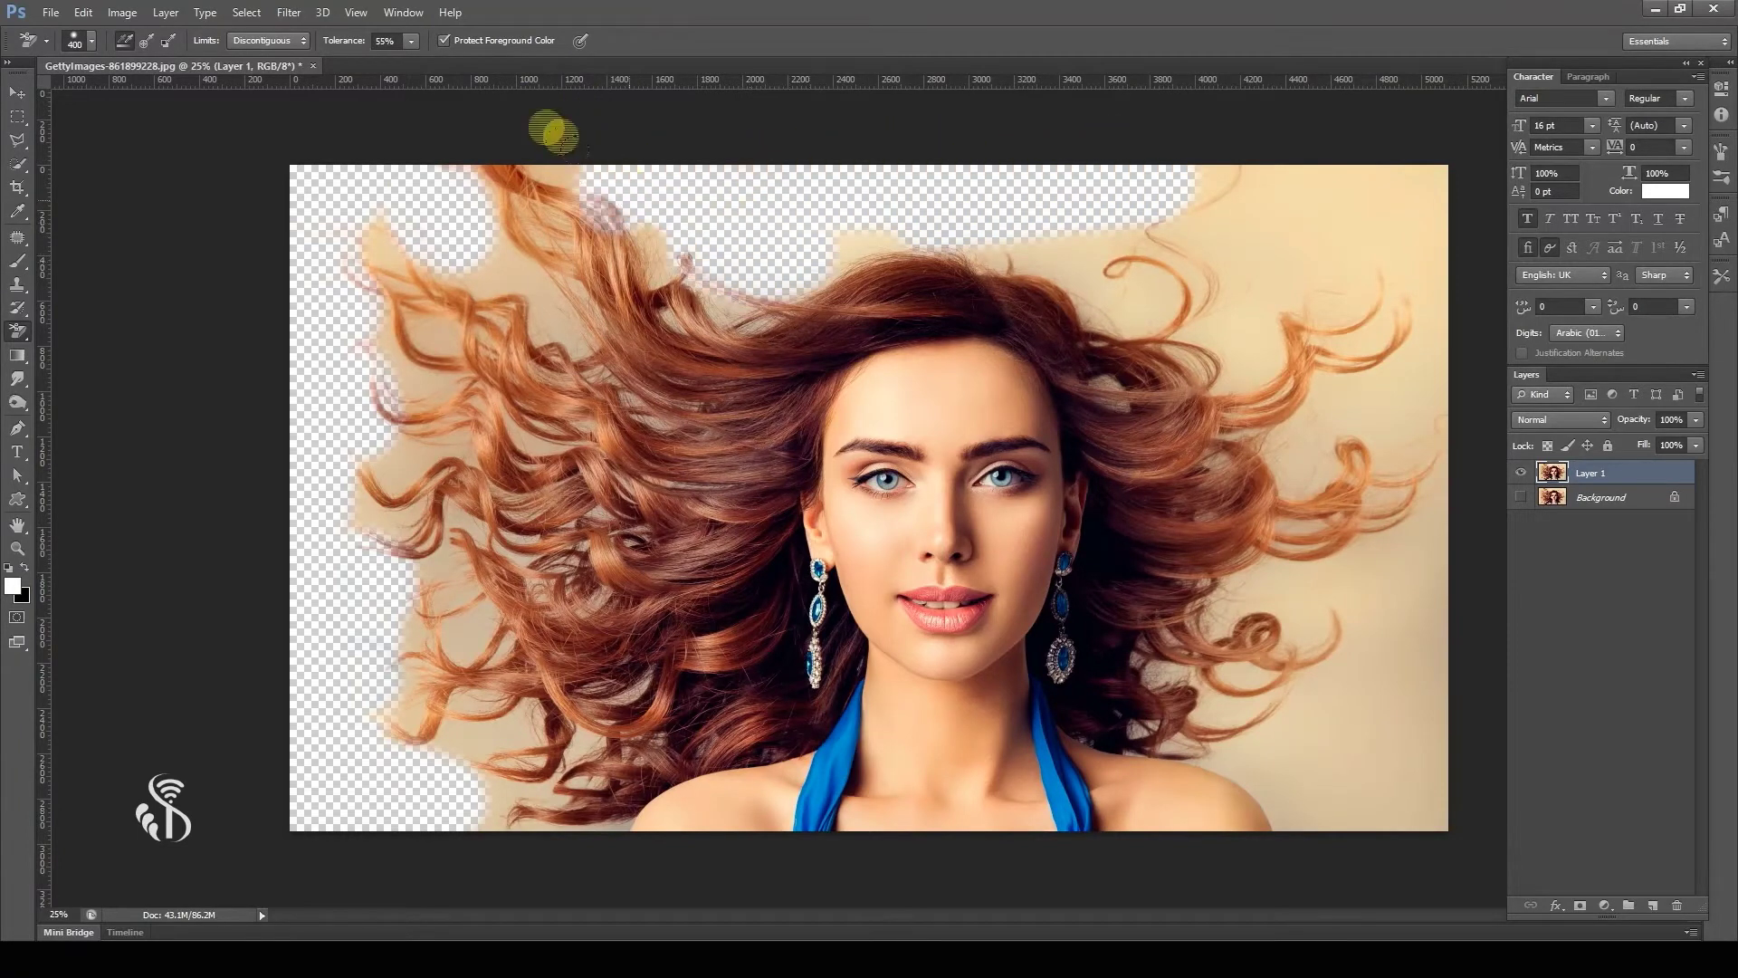
Try erasing the remaining backdrop above the head and around the hair on the portrait's right side, and undo the strokes.
mouse_move(797, 147)
left_mouse_down()
mouse_move(813, 204)
mouse_move(891, 198)
mouse_move(1071, 231)
mouse_move(1079, 182)
mouse_move(1188, 143)
mouse_move(1302, 136)
mouse_move(1197, 200)
mouse_move(1339, 181)
mouse_move(1381, 141)
mouse_move(1409, 230)
mouse_move(1410, 439)
left_mouse_up()
mouse_move(1409, 746)
left_mouse_down()
mouse_move(1388, 804)
mouse_move(1409, 481)
mouse_move(1364, 555)
mouse_move(1264, 577)
mouse_move(1290, 562)
mouse_move(1360, 600)
mouse_move(1357, 661)
mouse_move(1273, 724)
mouse_move(1335, 767)
left_mouse_up()
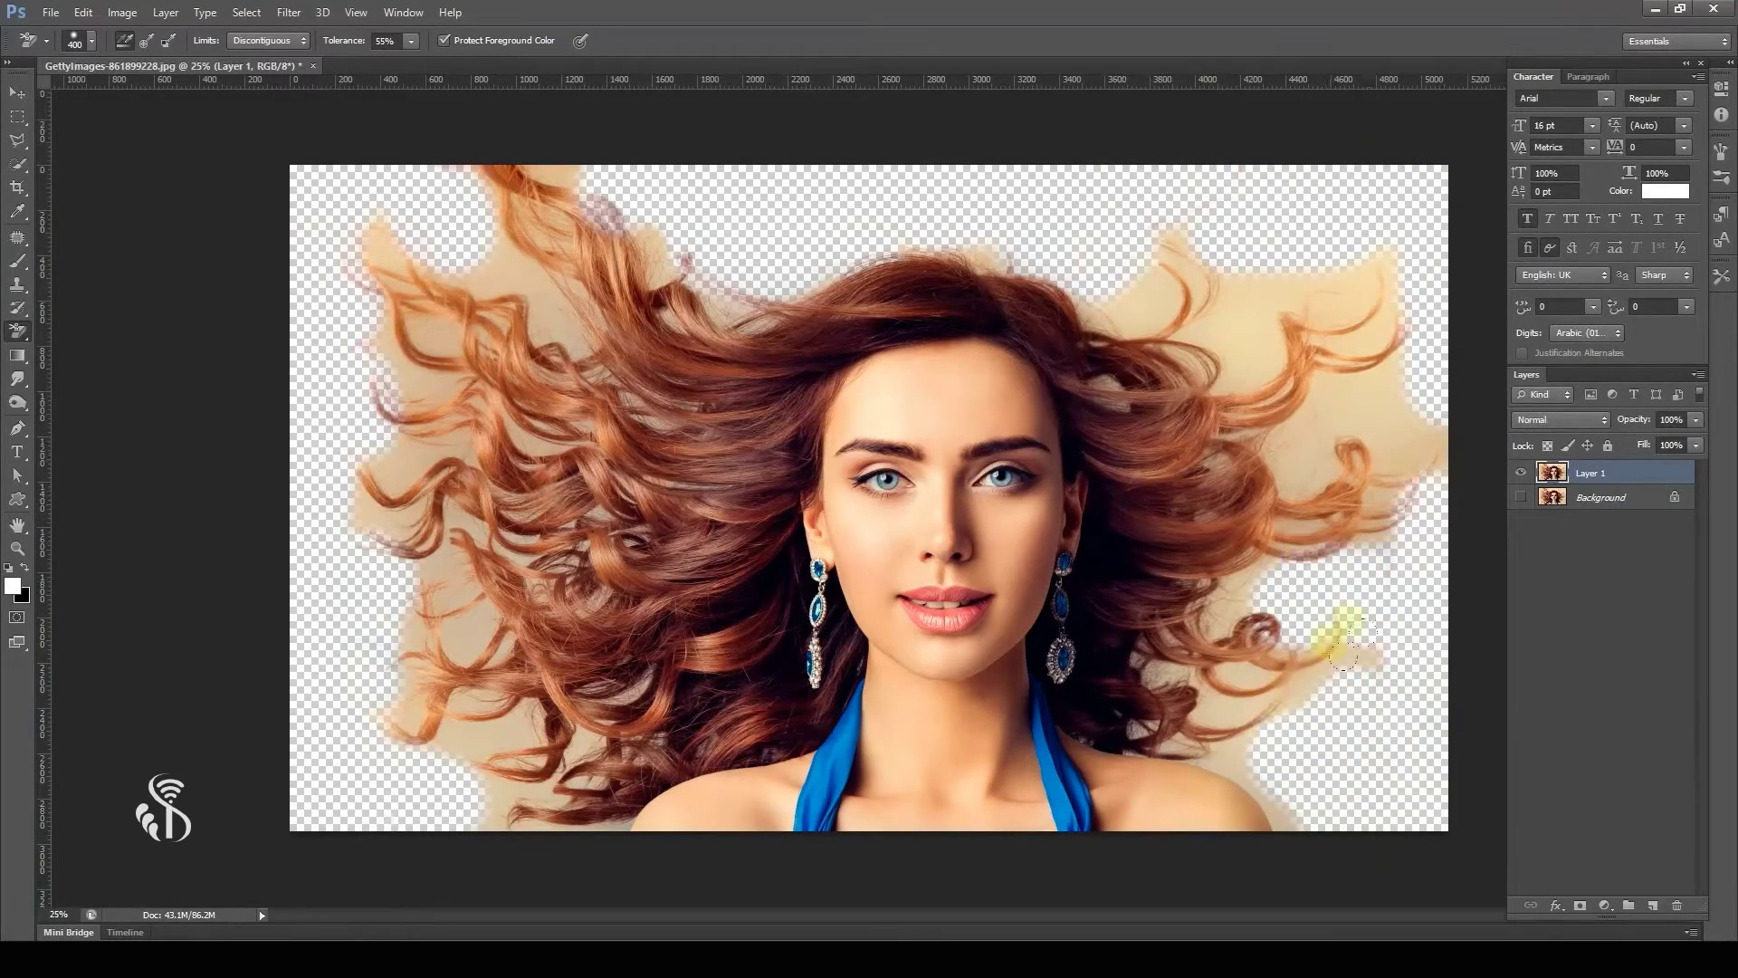
mouse_move(1357, 367)
left_mouse_down()
mouse_move(1305, 393)
mouse_move(1369, 381)
mouse_move(1401, 412)
left_mouse_up()
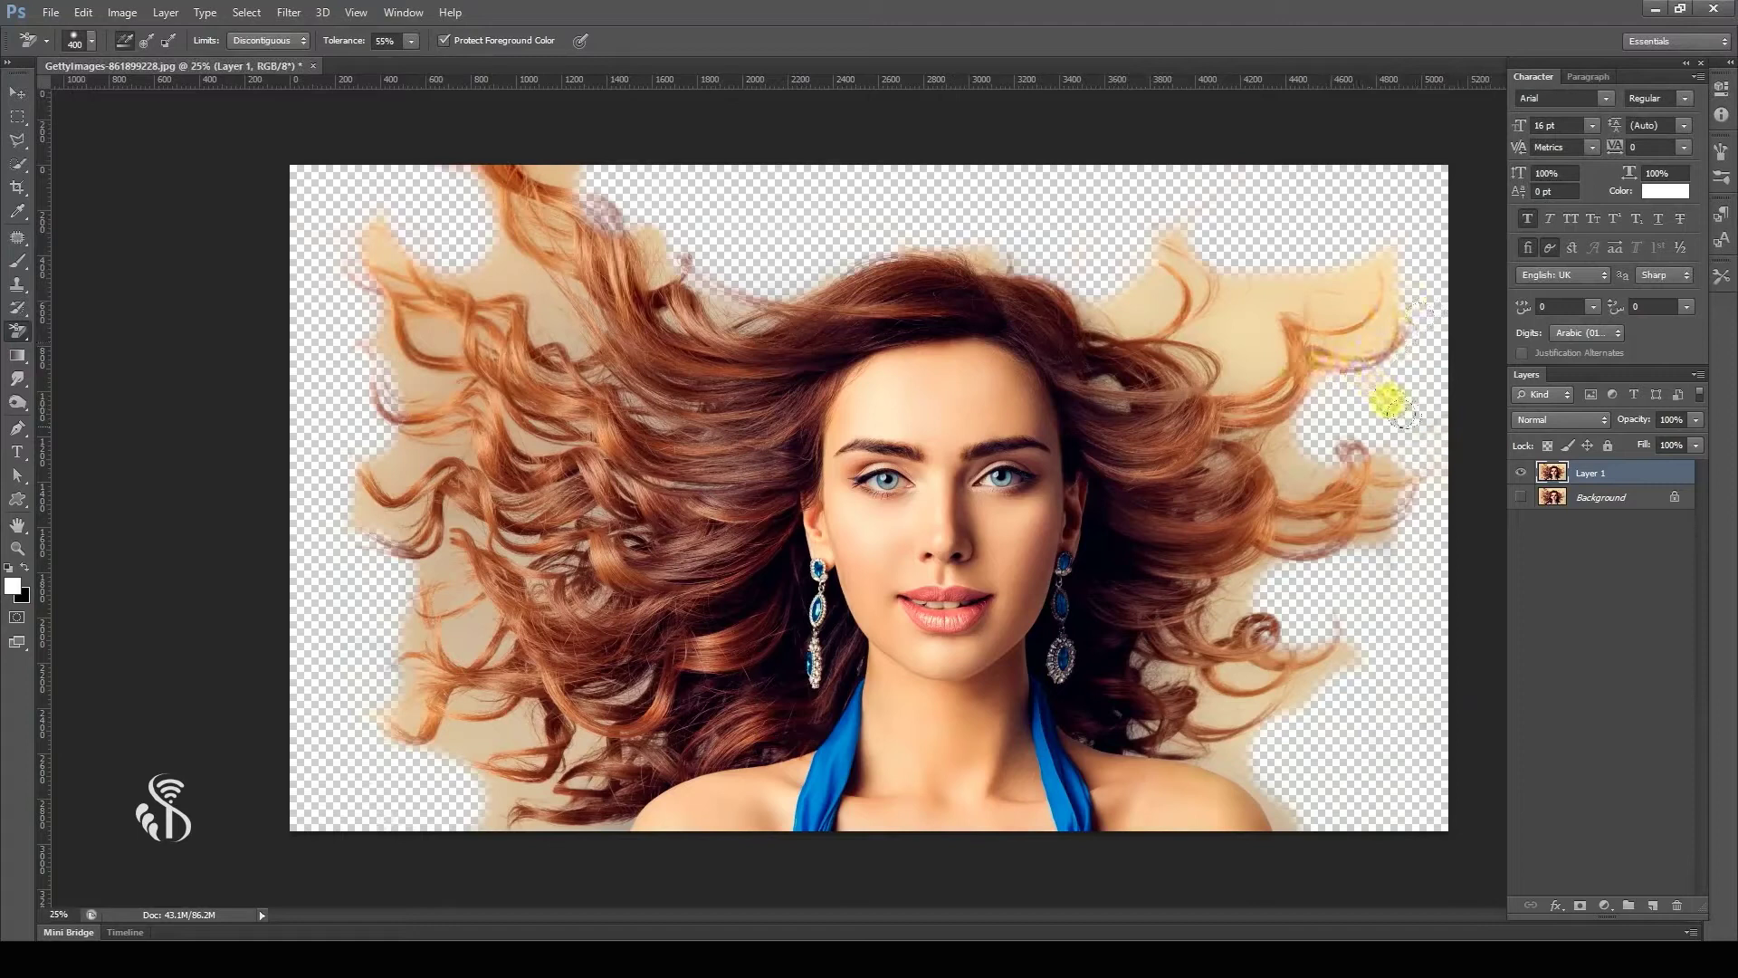
mouse_move(1418, 326)
left_mouse_down()
mouse_move(1385, 242)
mouse_move(1247, 259)
mouse_move(1204, 307)
mouse_move(1192, 237)
mouse_move(1122, 203)
mouse_move(1106, 219)
mouse_move(1113, 273)
left_mouse_up()
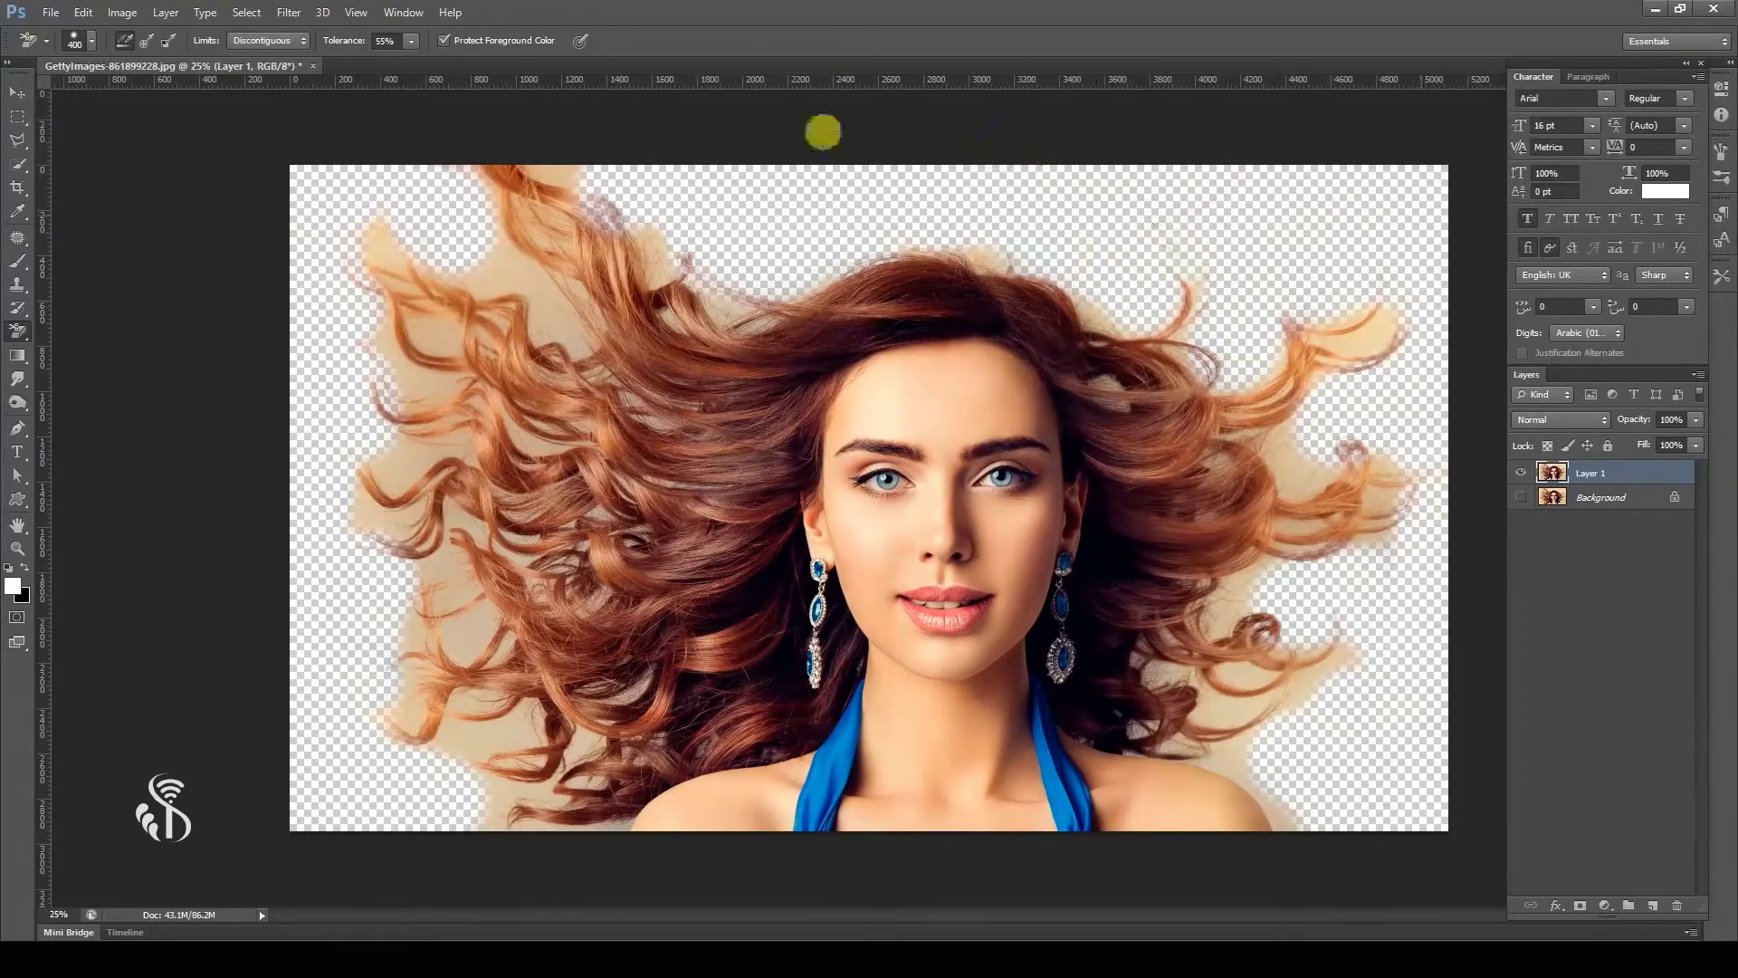
mouse_move(633, 206)
left_mouse_down()
mouse_move(515, 134)
mouse_move(434, 120)
mouse_move(413, 151)
mouse_move(506, 325)
mouse_move(567, 563)
mouse_move(458, 570)
mouse_move(429, 264)
mouse_move(537, 630)
mouse_move(414, 688)
mouse_move(742, 808)
mouse_move(914, 821)
mouse_move(353, 658)
mouse_move(783, 630)
mouse_move(580, 521)
mouse_move(755, 411)
mouse_move(668, 275)
mouse_move(461, 210)
mouse_move(369, 155)
mouse_move(477, 108)
left_mouse_up()
key("ctrl+z")
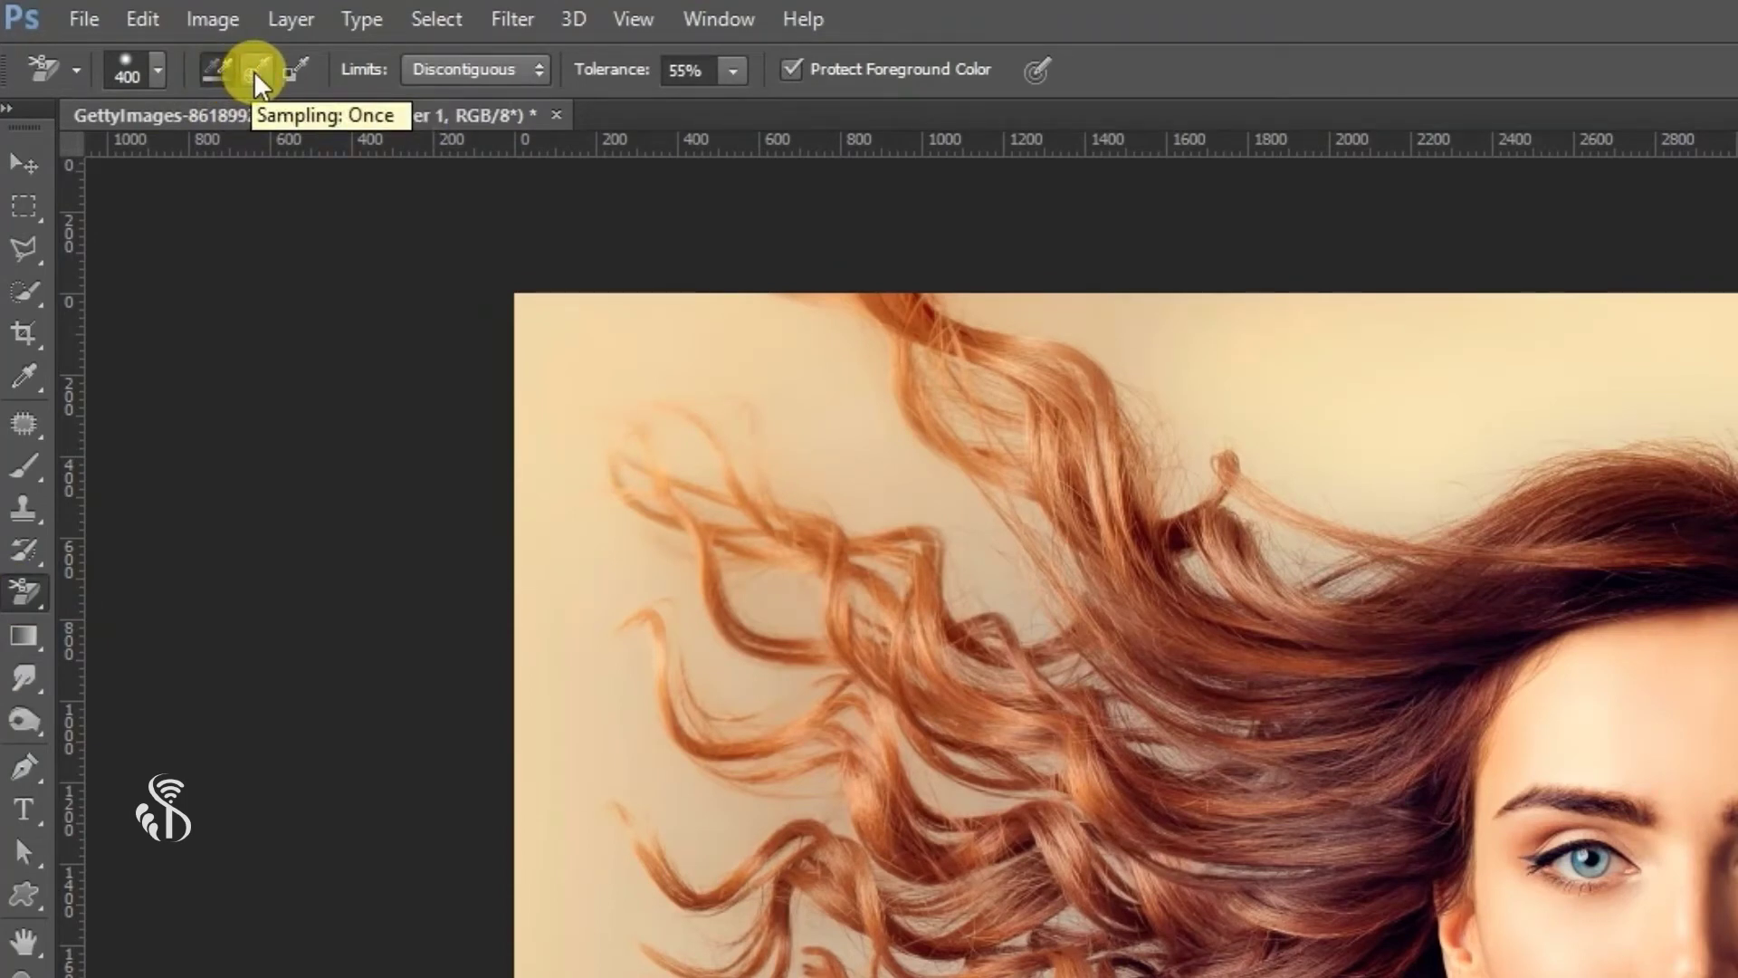
Try erasing the backdrop and passing over the hair with continuous sampling on Layer 1, and undo the strokes.
left_click(298, 72)
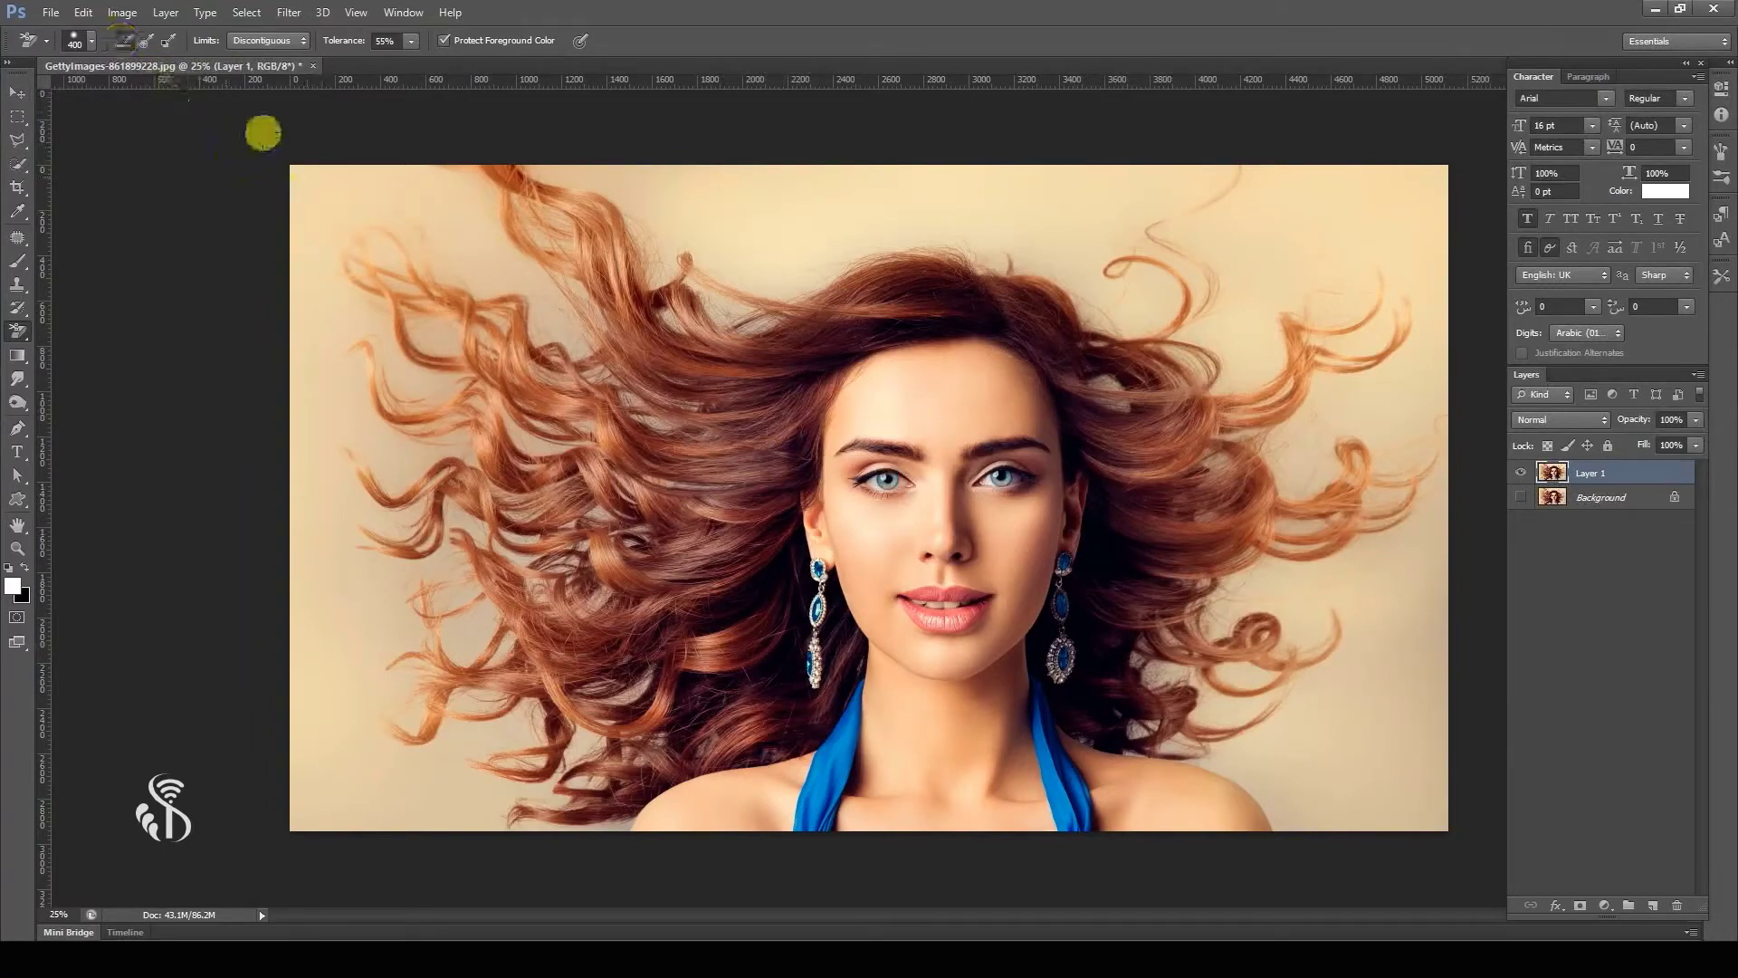
mouse_move(272, 136)
left_mouse_down()
mouse_move(387, 139)
mouse_move(255, 157)
mouse_move(248, 193)
mouse_move(267, 252)
mouse_move(246, 552)
mouse_move(257, 684)
mouse_move(291, 712)
mouse_move(273, 604)
mouse_move(302, 532)
mouse_move(337, 732)
mouse_move(302, 759)
mouse_move(347, 777)
mouse_move(260, 760)
mouse_move(393, 770)
mouse_move(296, 741)
mouse_move(306, 181)
mouse_move(415, 168)
mouse_move(440, 195)
mouse_move(565, 131)
mouse_move(693, 162)
mouse_move(1294, 159)
mouse_move(1333, 201)
mouse_move(1375, 165)
mouse_move(1334, 160)
mouse_move(1217, 235)
mouse_move(1249, 181)
left_mouse_up()
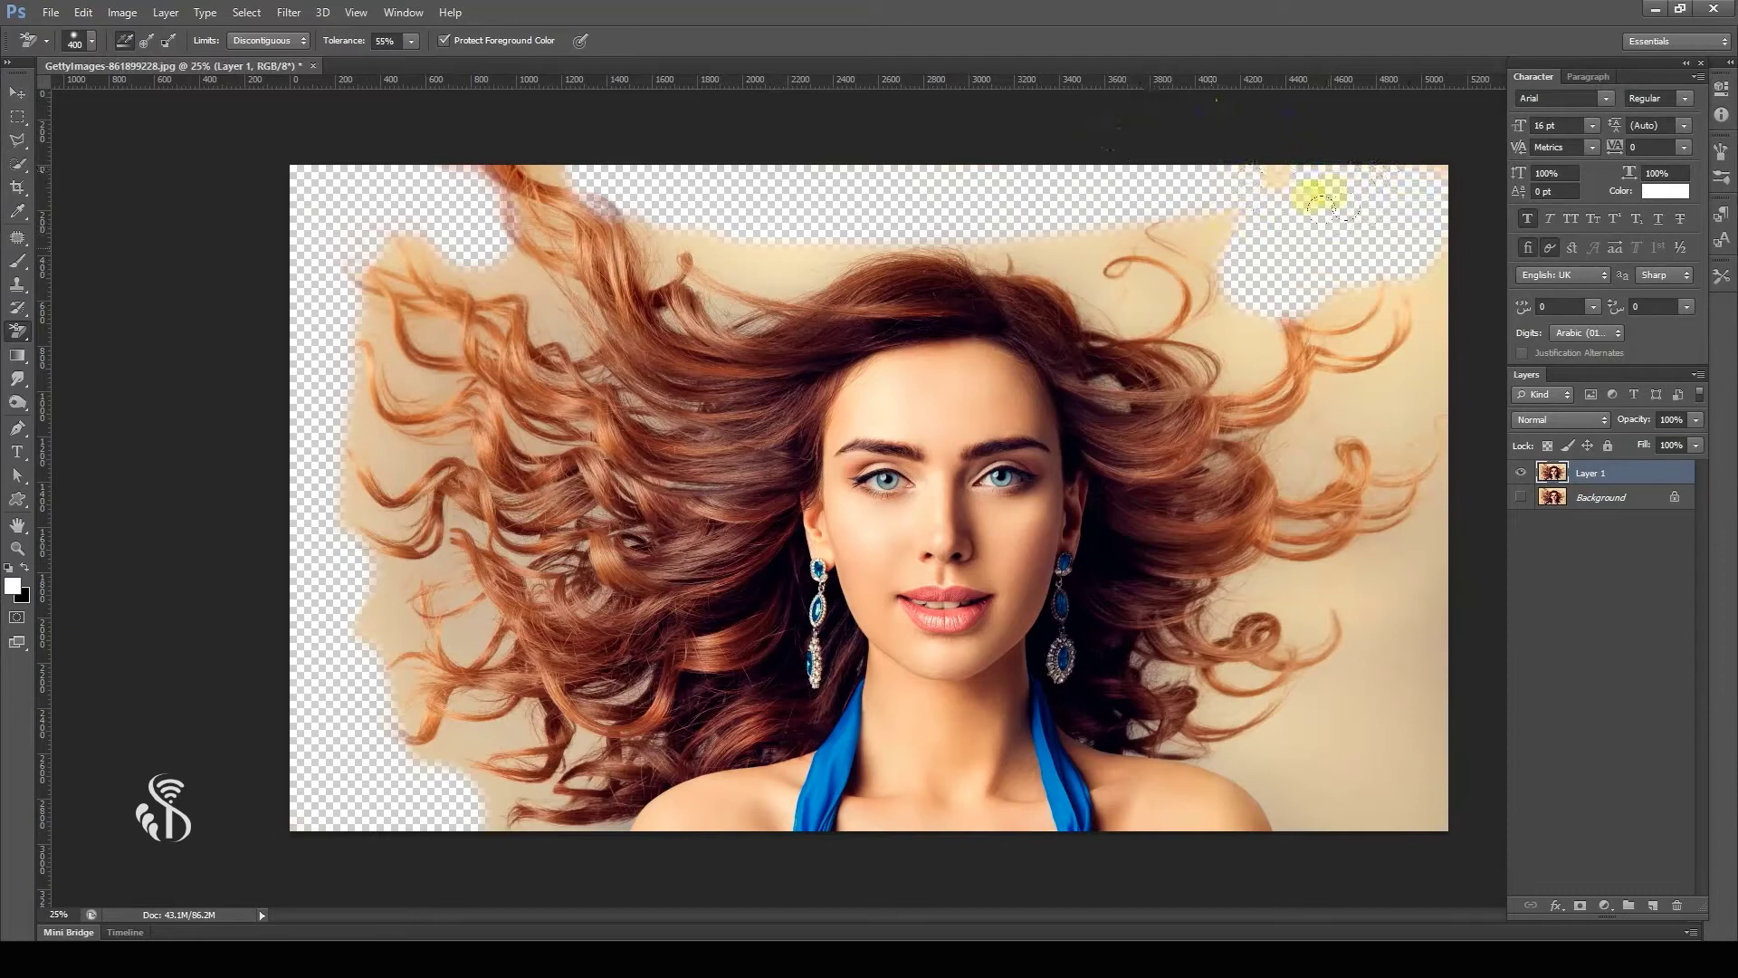
mouse_move(1224, 203)
left_mouse_down()
mouse_move(1415, 390)
mouse_move(1384, 604)
mouse_move(1343, 563)
mouse_move(1398, 739)
mouse_move(1340, 691)
mouse_move(1279, 733)
mouse_move(1375, 766)
mouse_move(1378, 552)
mouse_move(1262, 570)
mouse_move(1331, 590)
mouse_move(1270, 716)
mouse_move(1353, 649)
mouse_move(1402, 477)
mouse_move(1387, 404)
mouse_move(1315, 377)
mouse_move(1359, 318)
mouse_move(1398, 306)
mouse_move(1358, 246)
mouse_move(1259, 266)
mouse_move(1221, 311)
mouse_move(1157, 223)
mouse_move(1112, 273)
mouse_move(1081, 230)
mouse_move(1172, 320)
mouse_move(1153, 353)
mouse_move(1179, 508)
mouse_move(1109, 282)
left_mouse_up()
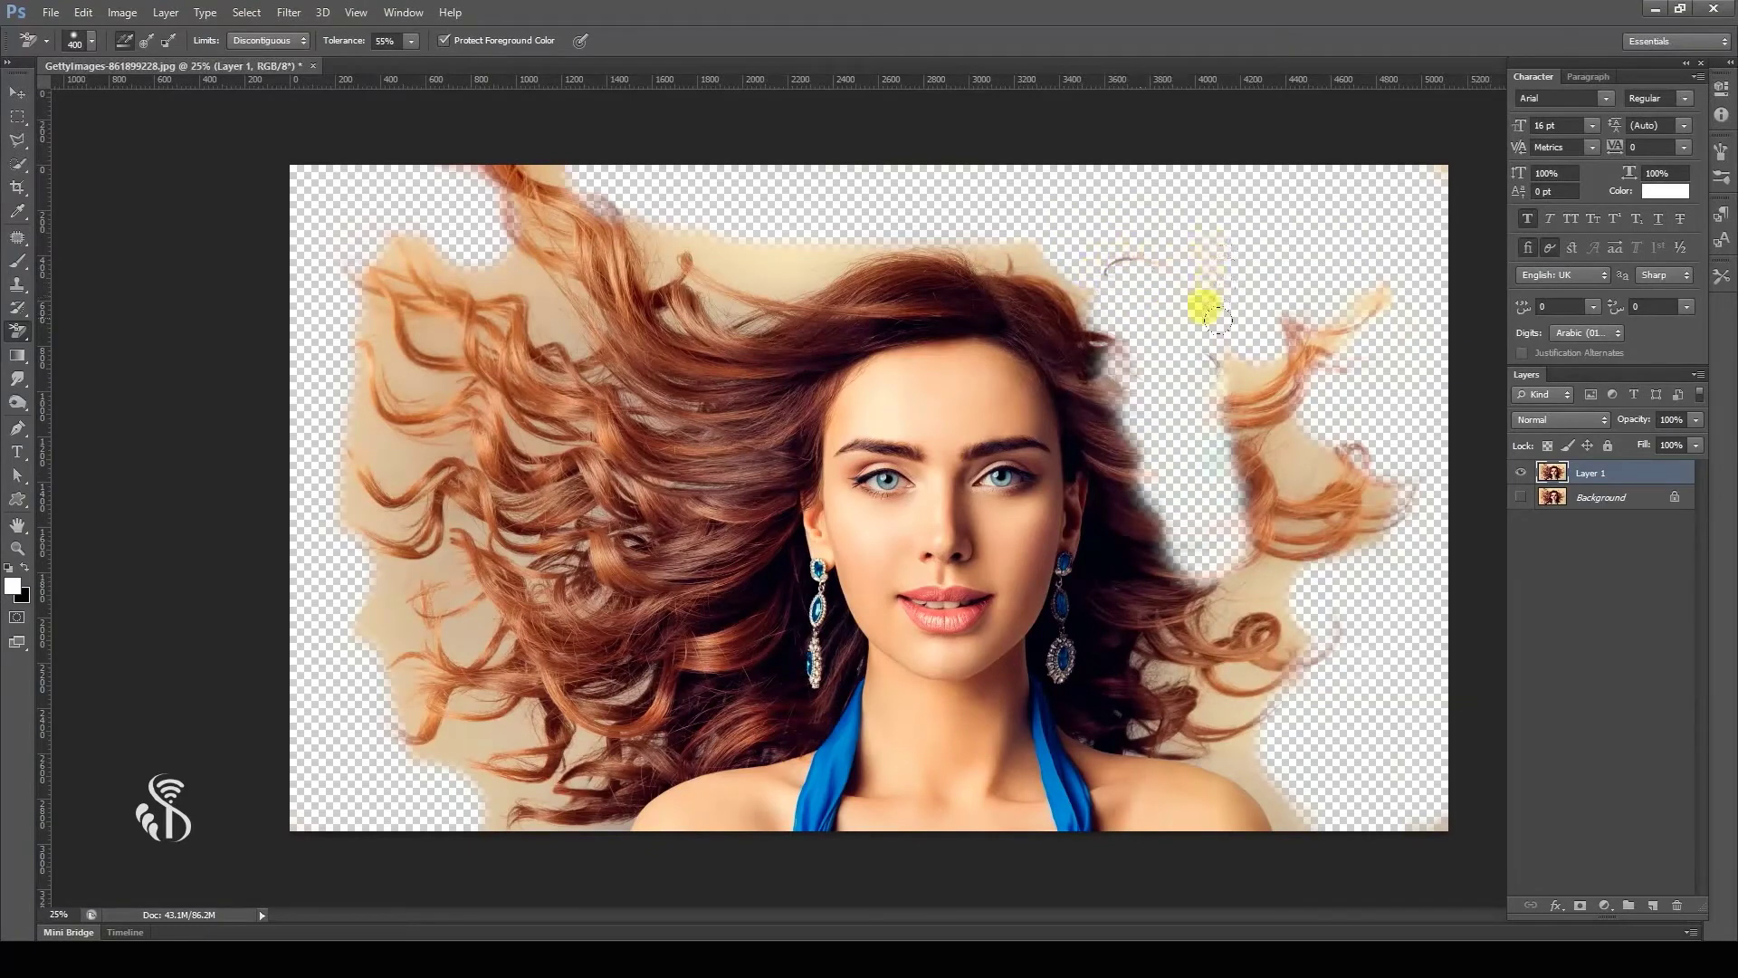
left_click_drag(1219, 320, 1210, 344)
mouse_move(1032, 217)
left_mouse_down()
mouse_move(881, 181)
mouse_move(761, 213)
mouse_move(652, 186)
mouse_move(507, 107)
mouse_move(446, 194)
mouse_move(497, 264)
mouse_move(426, 224)
mouse_move(317, 200)
mouse_move(295, 380)
mouse_move(529, 545)
mouse_move(521, 608)
mouse_move(497, 582)
mouse_move(504, 524)
mouse_move(361, 323)
mouse_move(493, 215)
mouse_move(459, 151)
left_mouse_up()
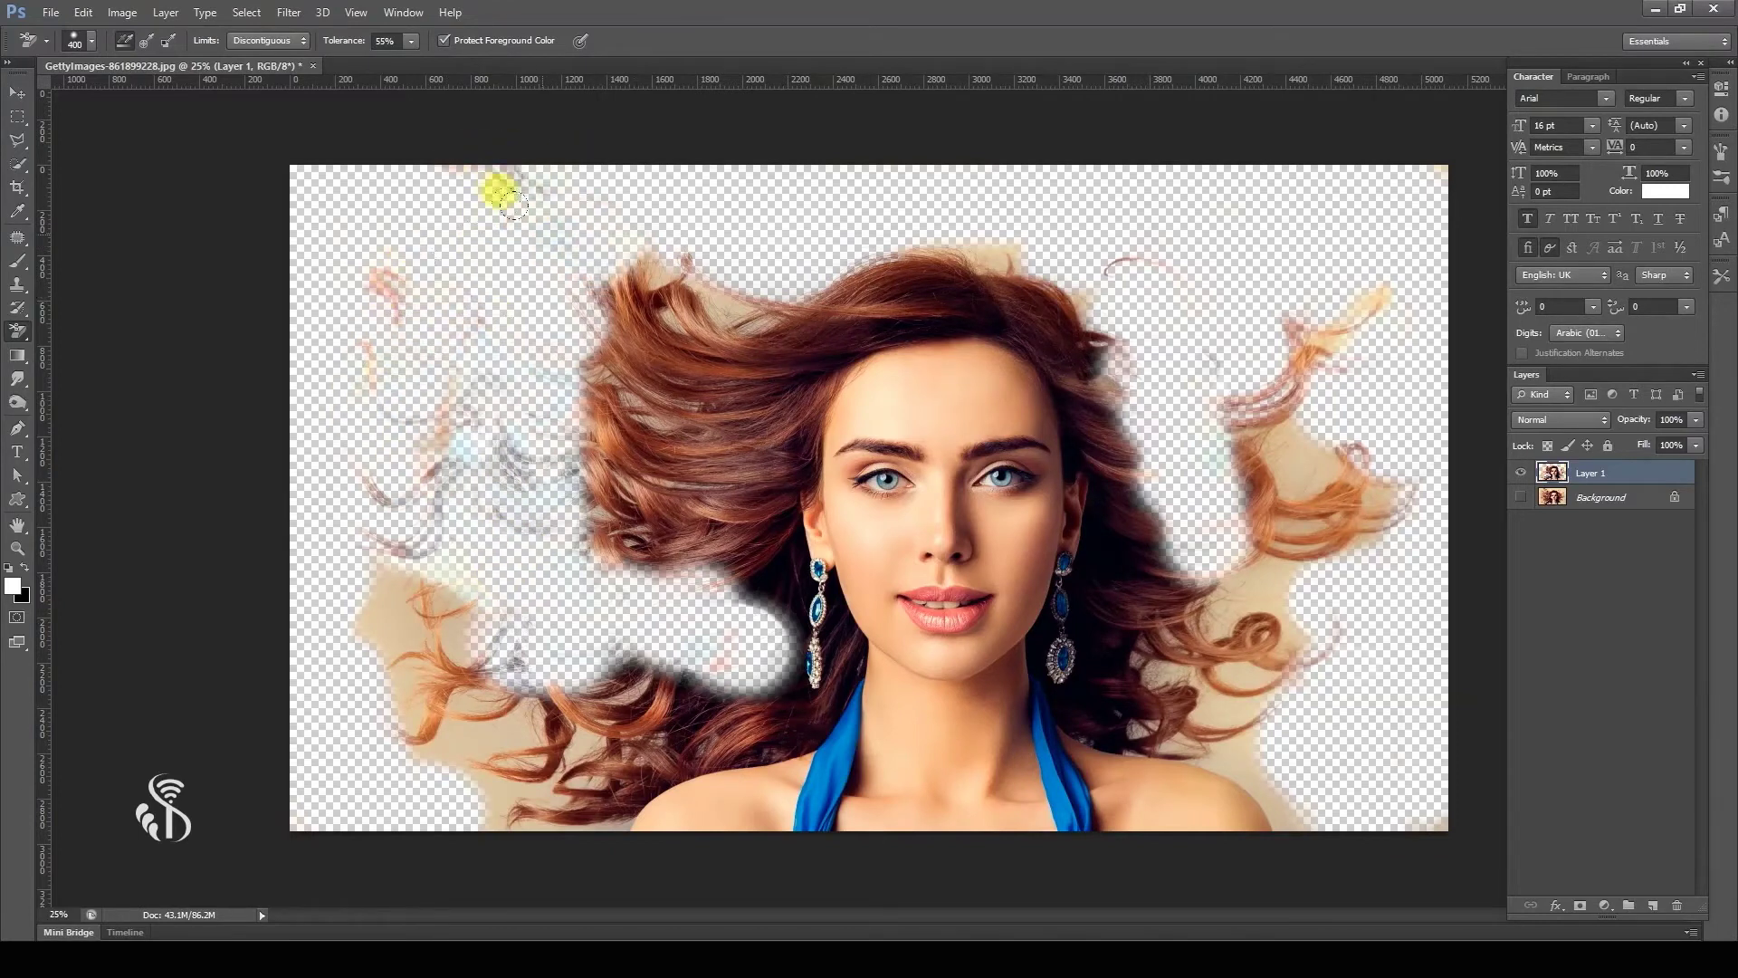
key("ctrl+z")
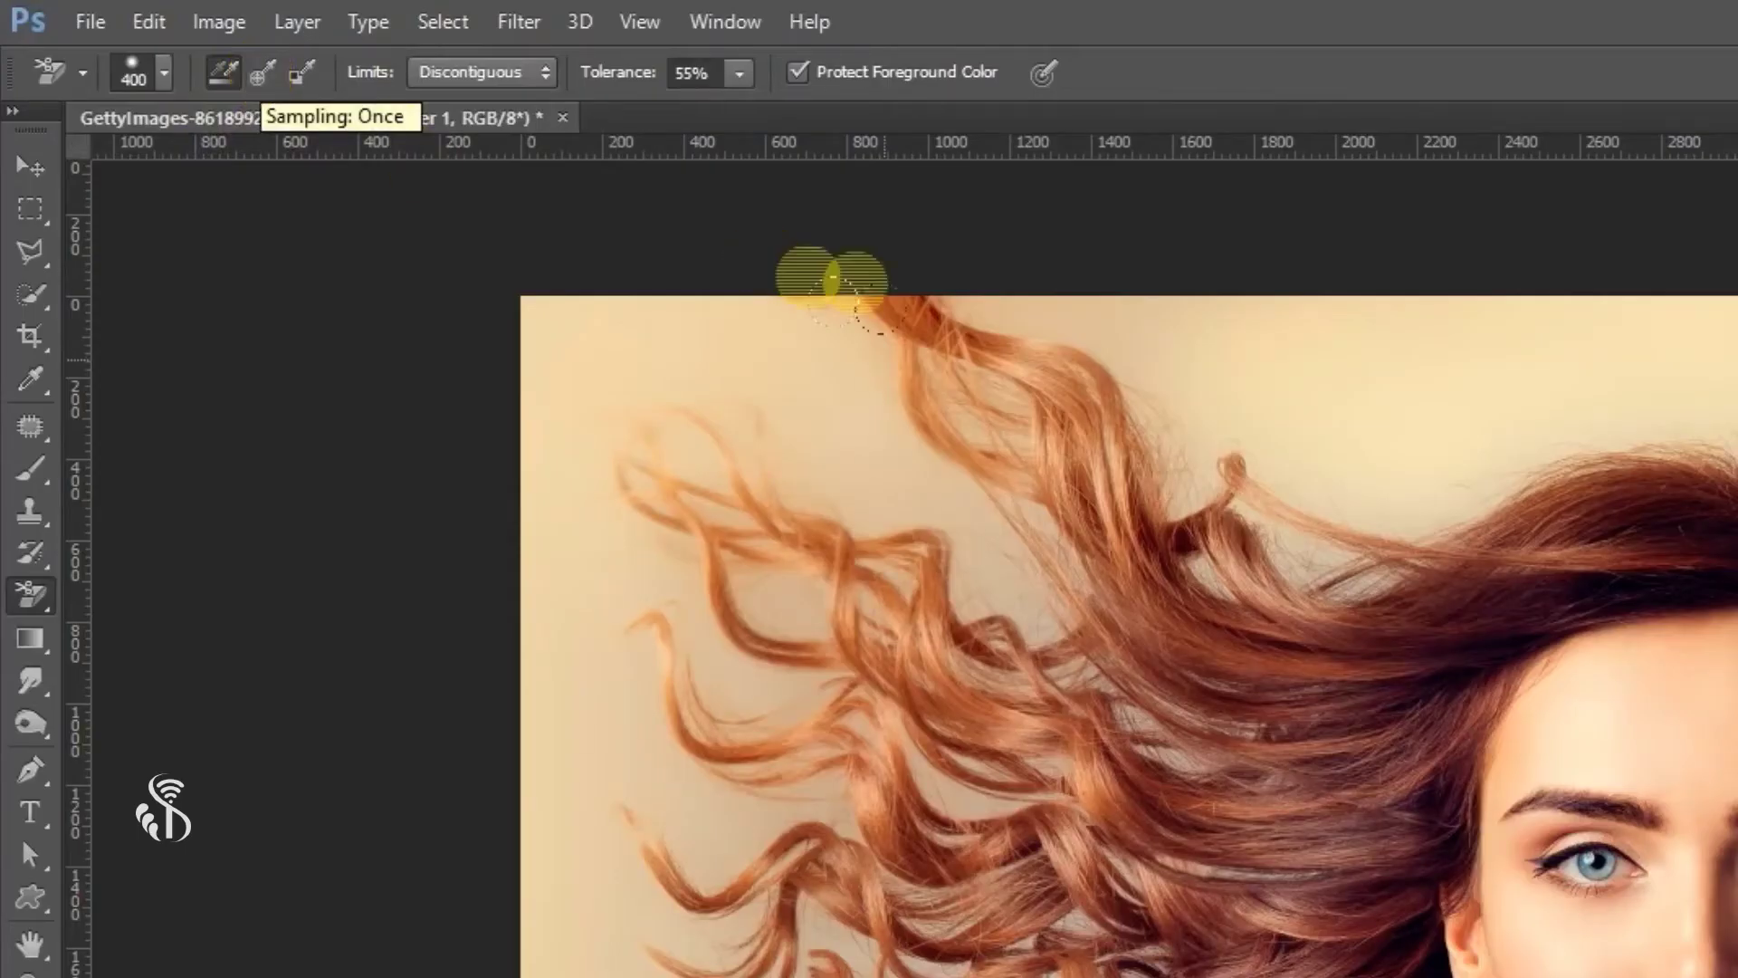
Switch the Background Eraser sampling to Once and erase the backdrop along the portrait's left side and through the left curls.
left_click(268, 83)
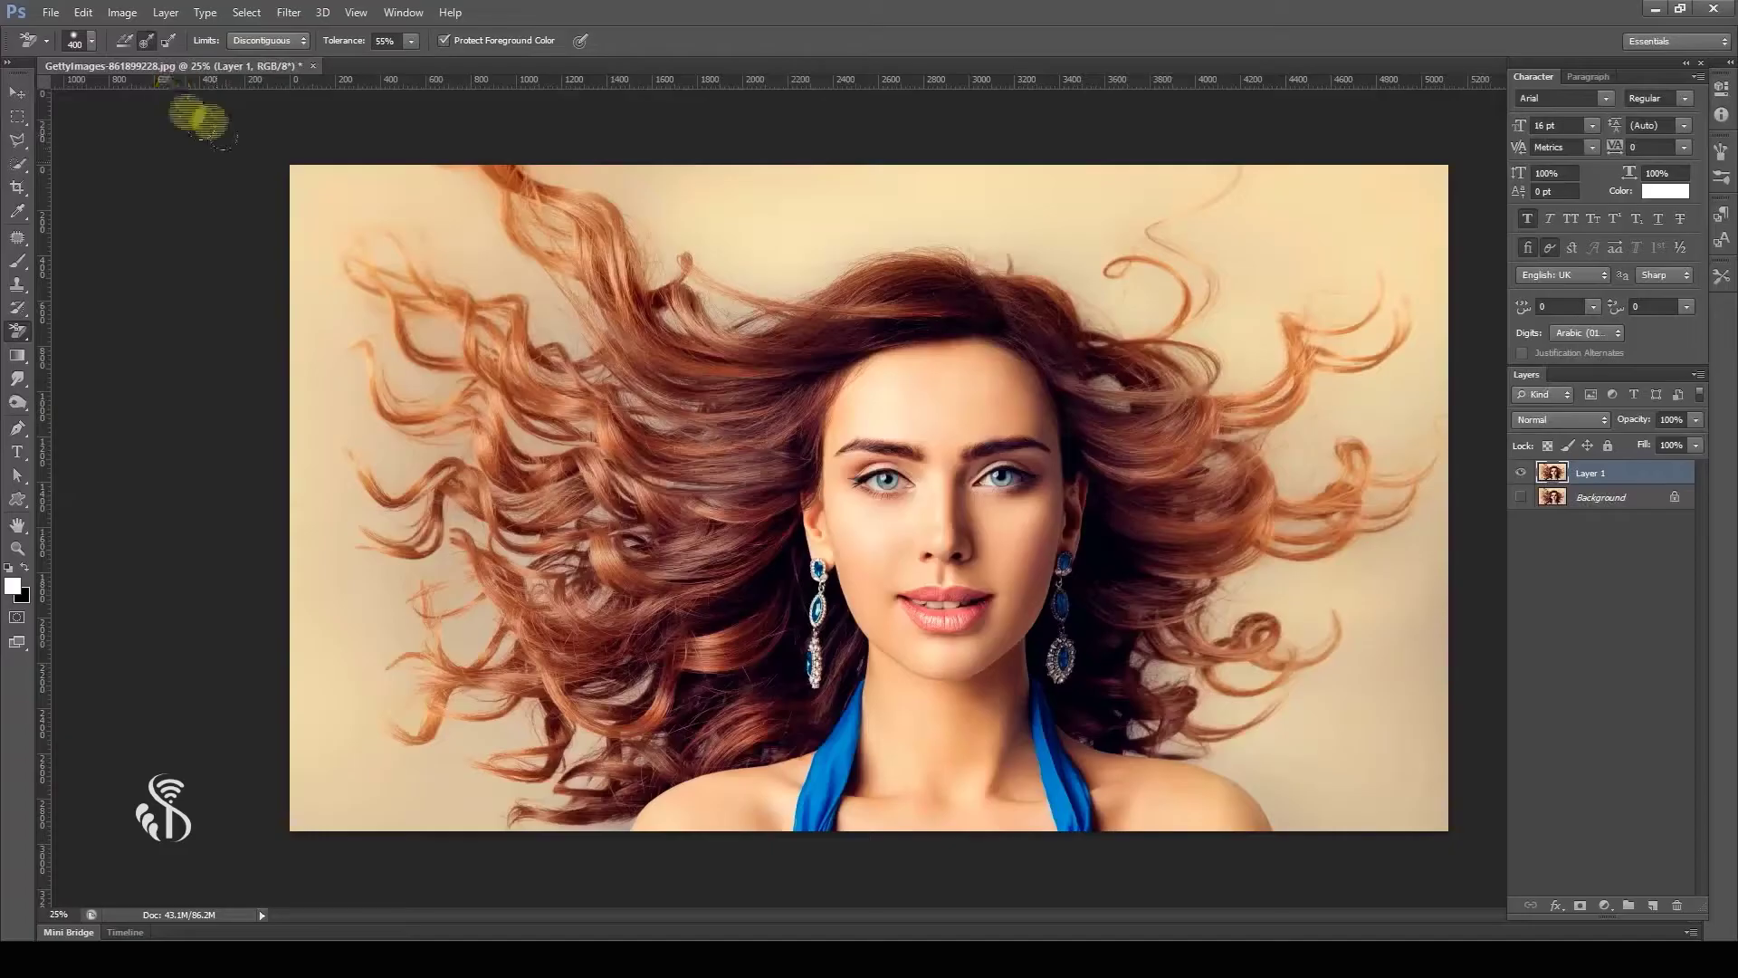
left_click(309, 186)
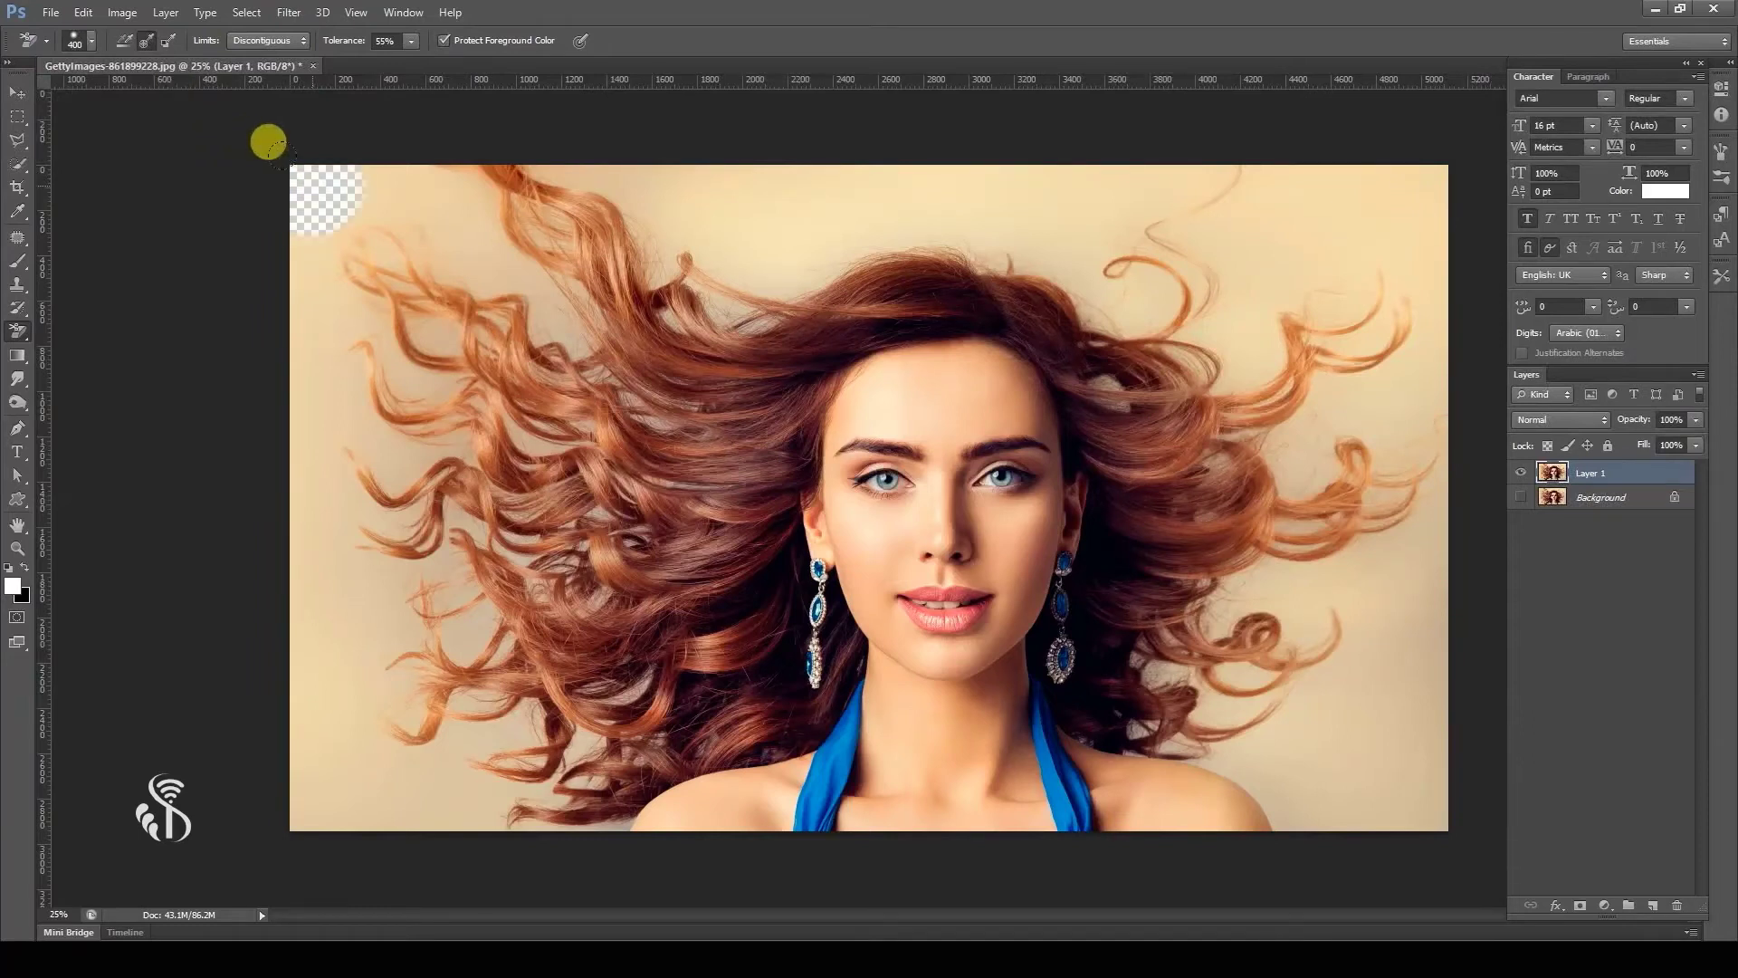
mouse_move(297, 184)
left_mouse_down()
mouse_move(399, 167)
mouse_move(290, 256)
mouse_move(424, 291)
mouse_move(324, 348)
mouse_move(294, 659)
mouse_move(432, 594)
mouse_move(400, 733)
mouse_move(305, 712)
mouse_move(391, 745)
mouse_move(450, 784)
left_mouse_up()
mouse_move(305, 670)
left_mouse_down()
mouse_move(345, 240)
mouse_move(667, 158)
mouse_move(897, 156)
mouse_move(696, 172)
mouse_move(739, 177)
left_mouse_up()
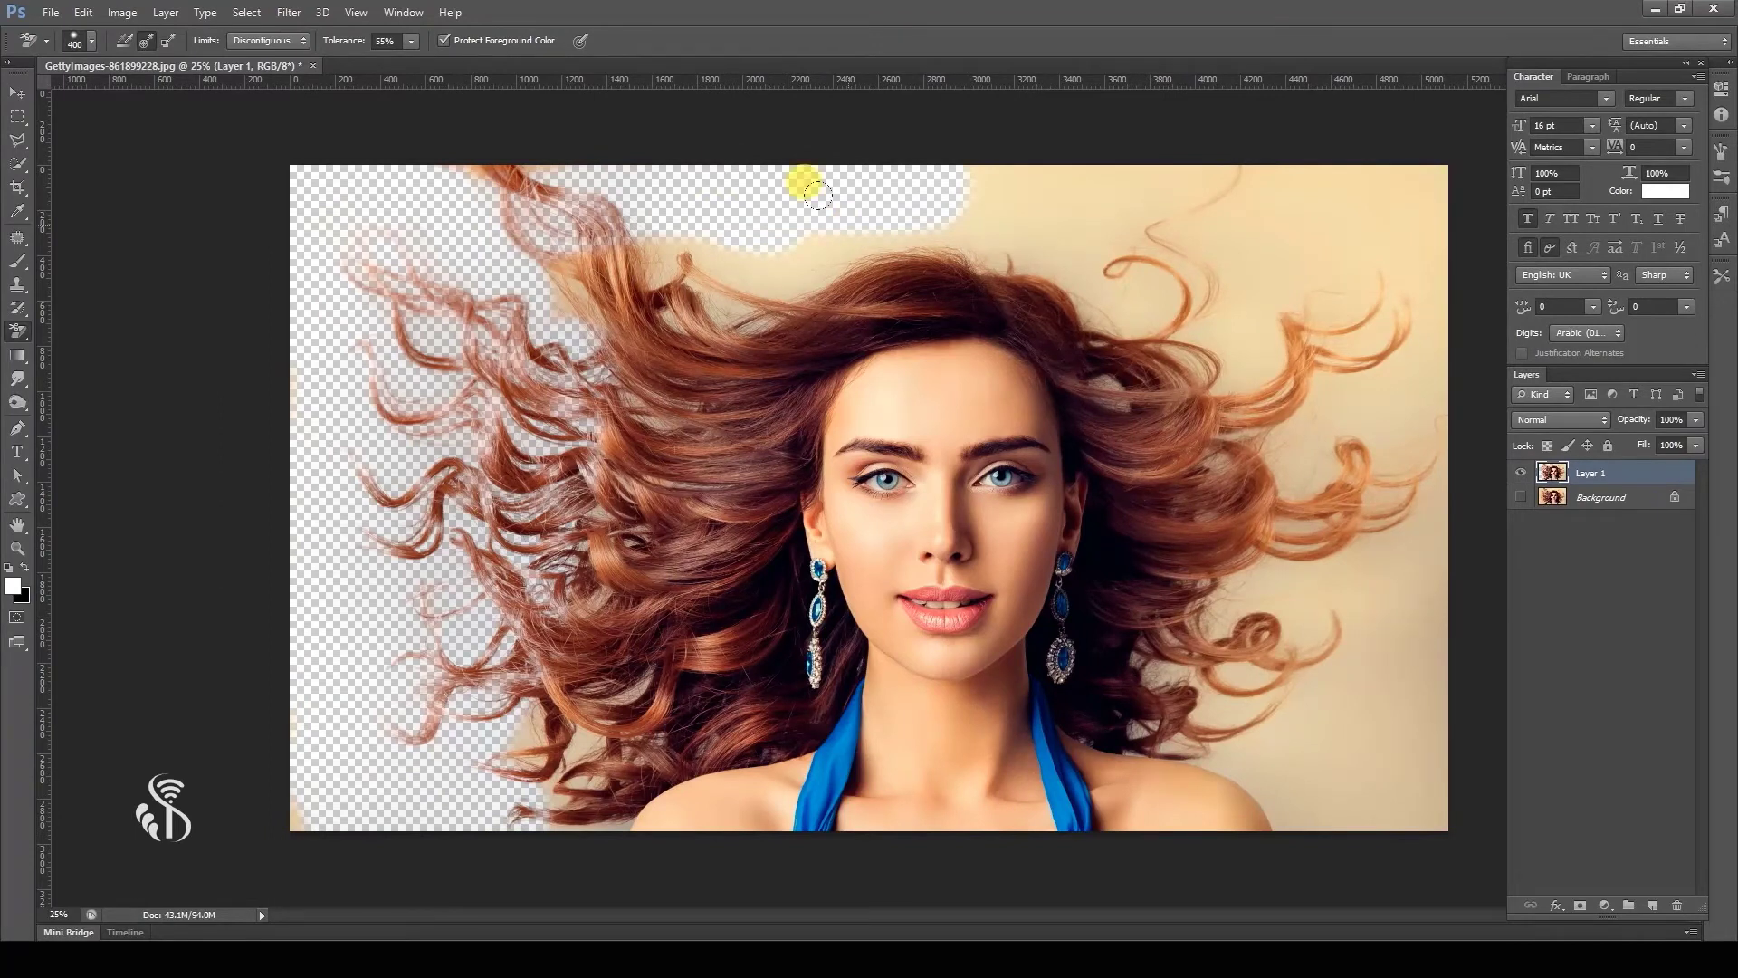
Erase the backdrop above the head and through the right-hand curls with Once sampling, and toggle the Background layer's visibility.
mouse_move(946, 161)
left_mouse_down()
mouse_move(1186, 133)
mouse_move(1039, 218)
mouse_move(1205, 224)
mouse_move(1266, 198)
mouse_move(1373, 232)
mouse_move(1392, 397)
mouse_move(1330, 380)
mouse_move(1281, 406)
mouse_move(1395, 552)
mouse_move(1358, 630)
mouse_move(1283, 552)
mouse_move(1218, 539)
mouse_move(1245, 761)
mouse_move(1201, 706)
mouse_move(1363, 740)
mouse_move(1433, 784)
left_mouse_up()
mouse_move(1176, 249)
left_mouse_down()
mouse_move(1090, 271)
mouse_move(951, 207)
mouse_move(590, 246)
mouse_move(608, 336)
mouse_move(653, 412)
mouse_move(604, 518)
mouse_move(531, 448)
mouse_move(603, 559)
mouse_move(526, 703)
mouse_move(481, 681)
mouse_move(510, 763)
mouse_move(546, 752)
mouse_move(575, 641)
mouse_move(543, 290)
left_mouse_up()
left_click(1629, 484)
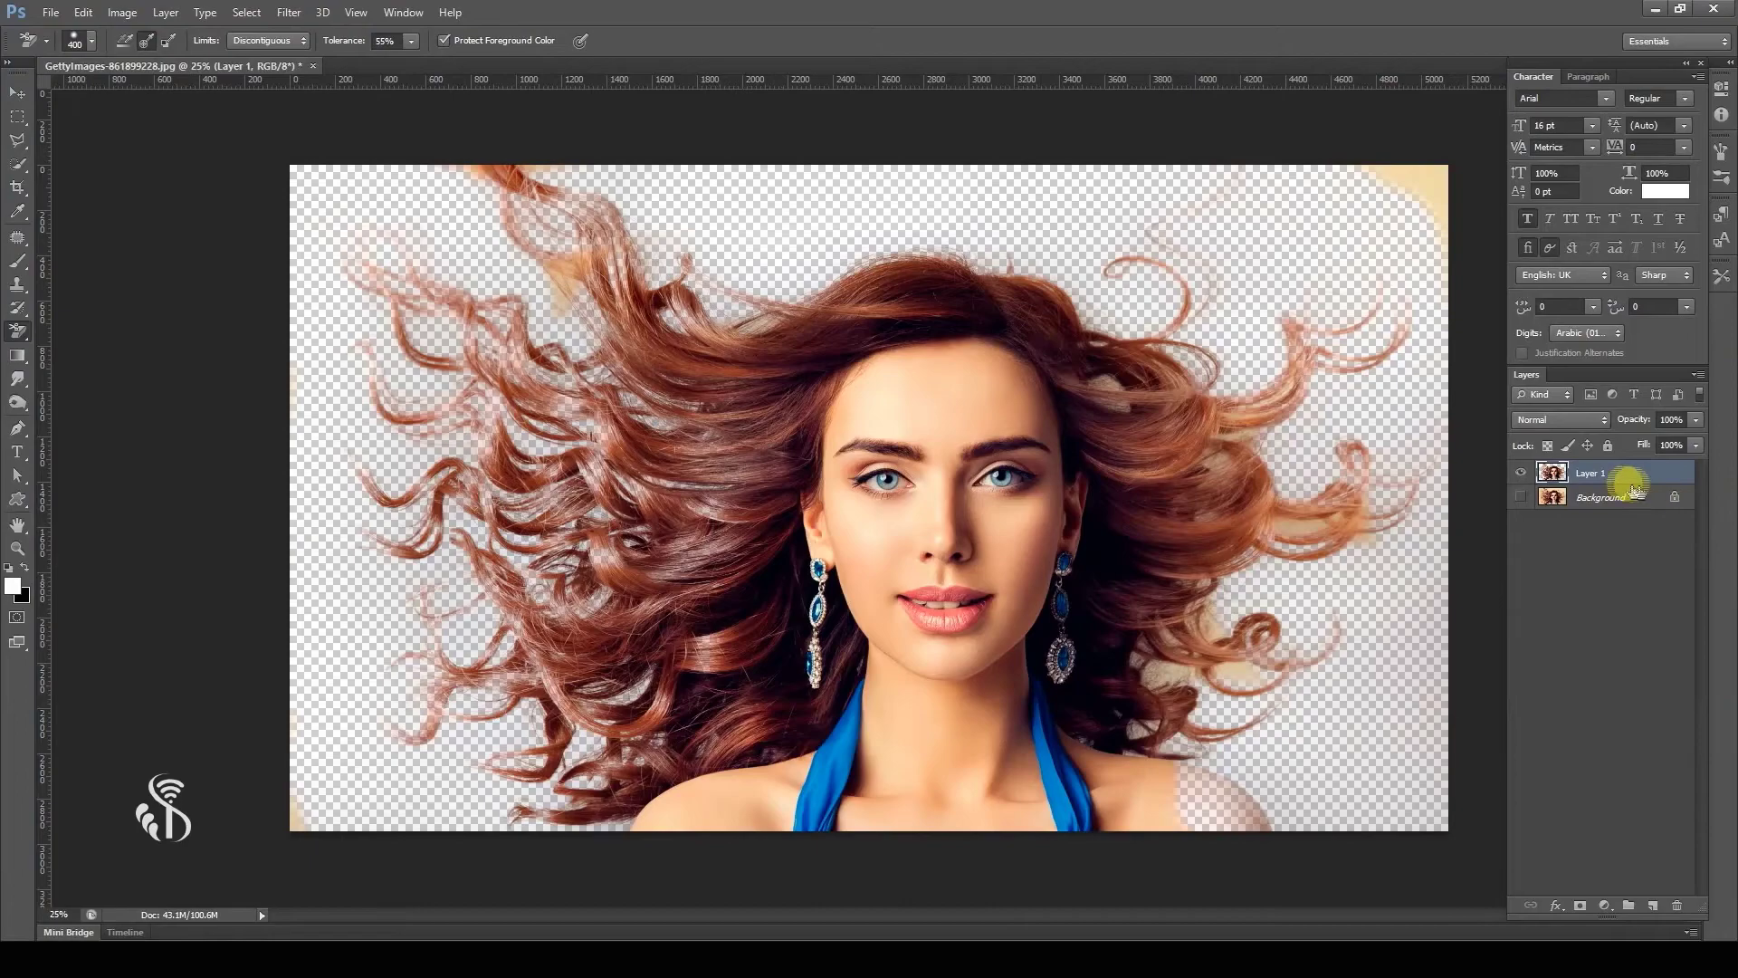
left_click(1521, 496)
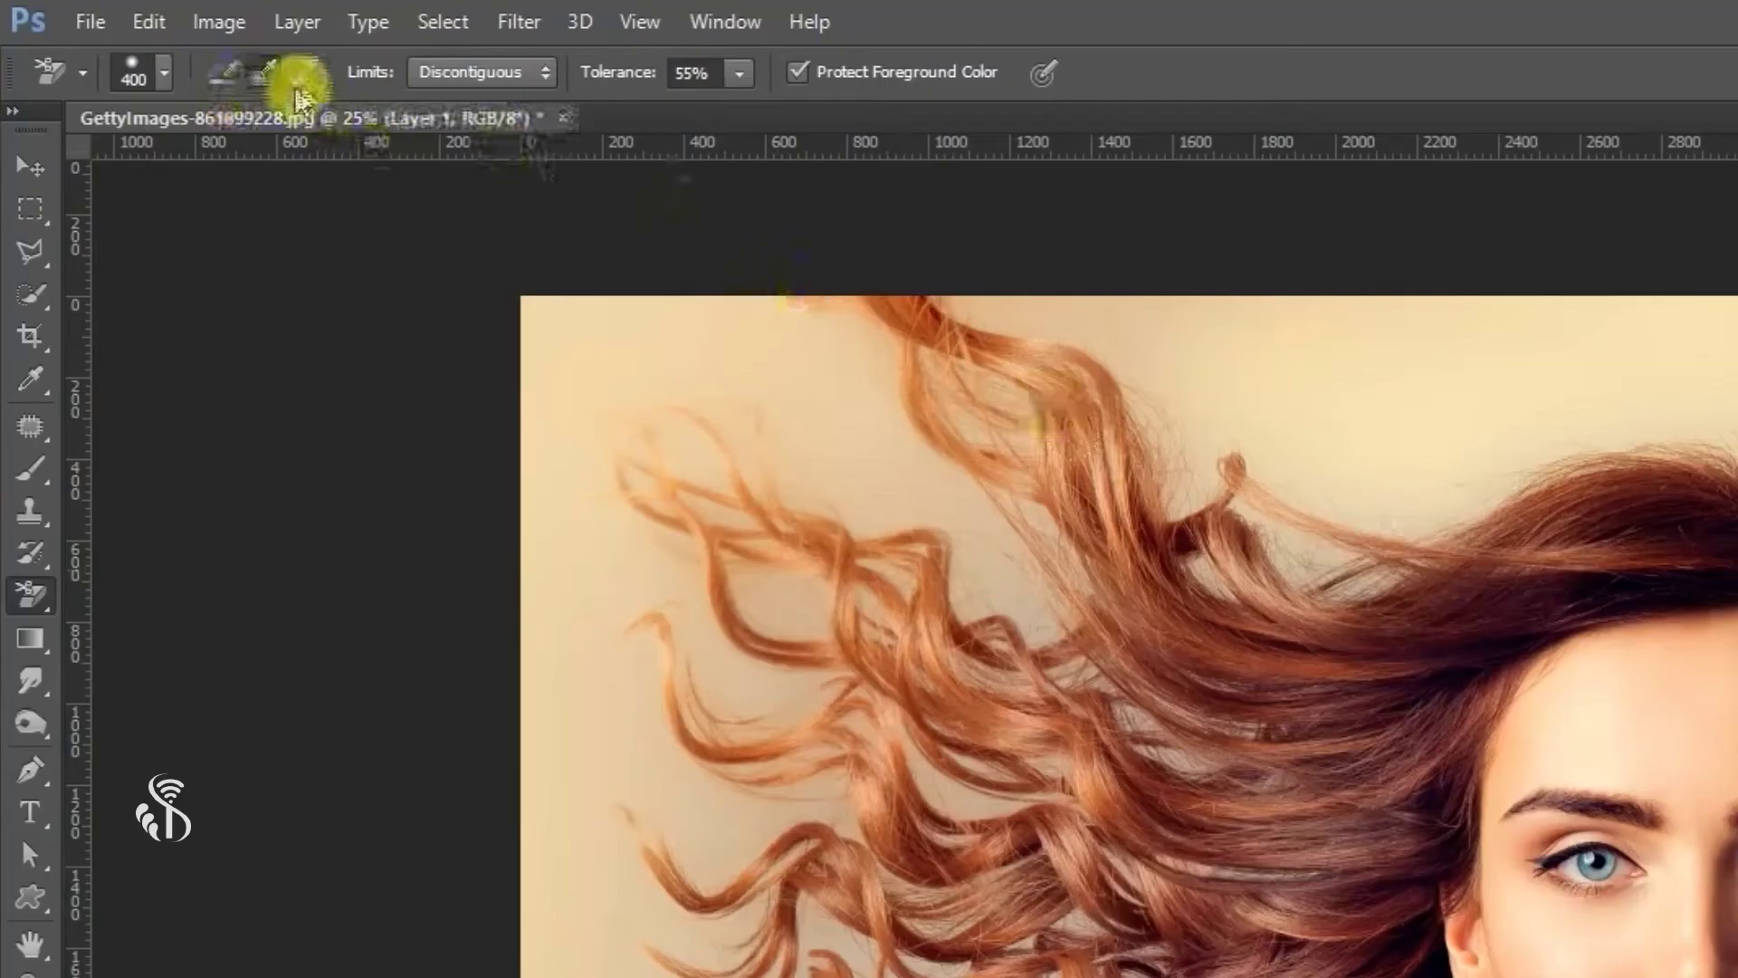
Set the eraser sampling to Background Swatch and sample the beige backdrop in the photo as the background color.
left_click(304, 78)
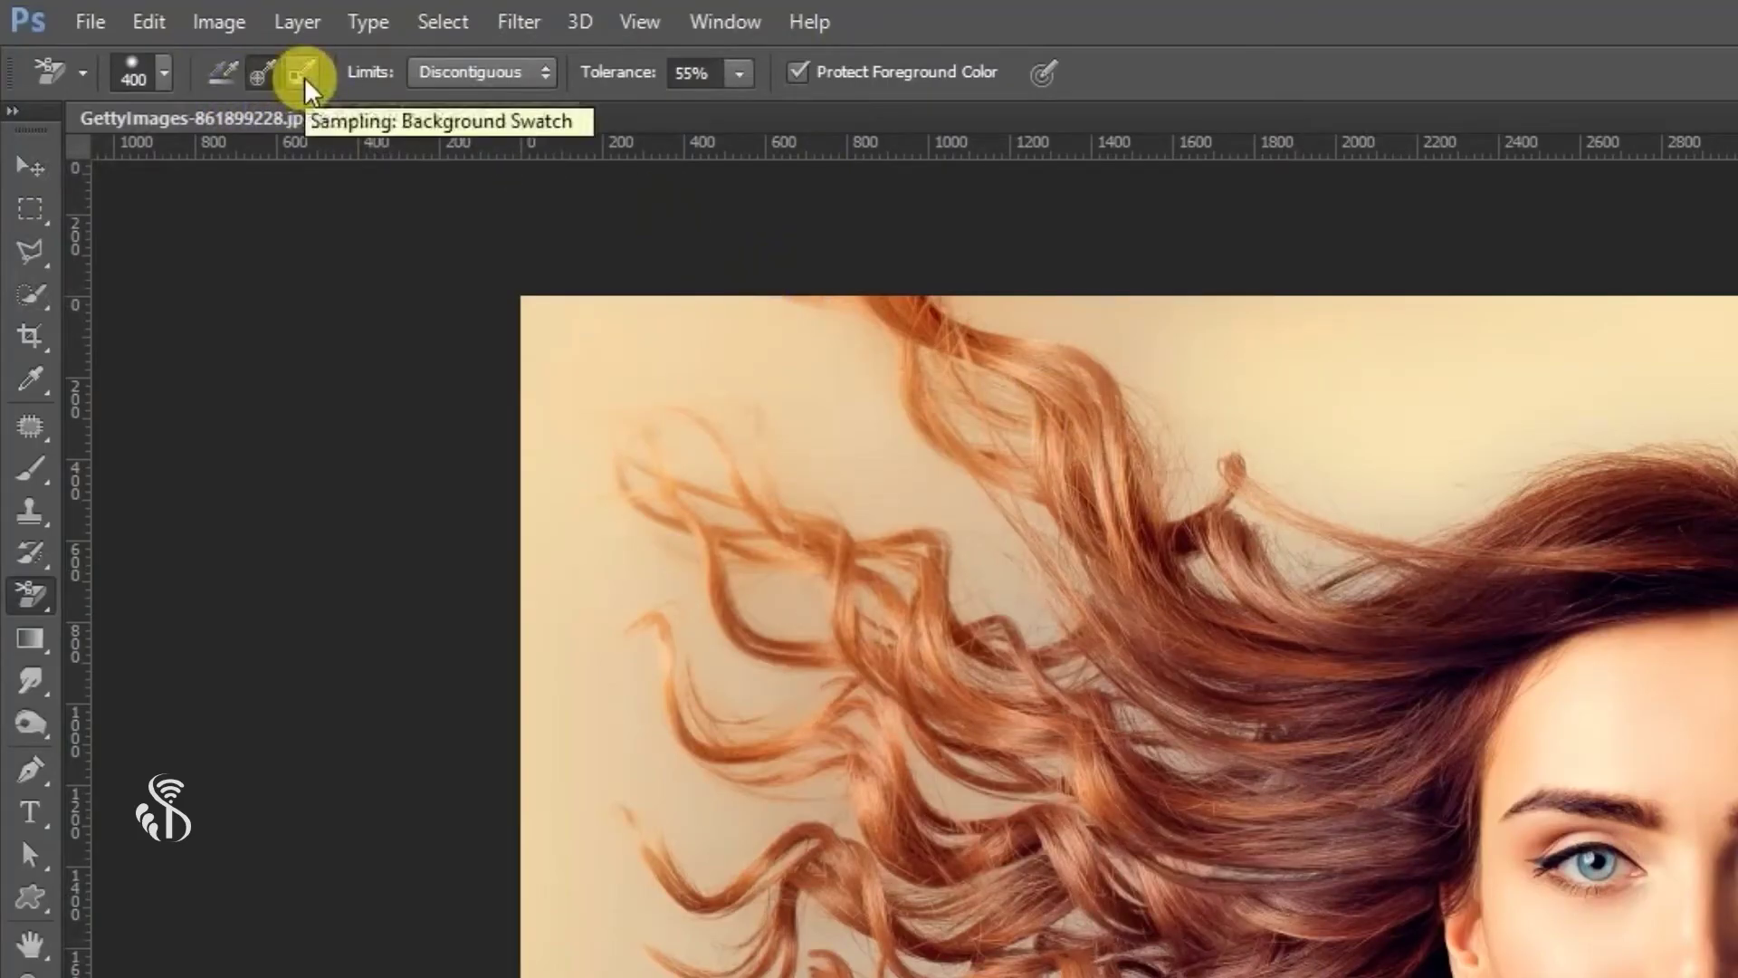
left_click(20, 601)
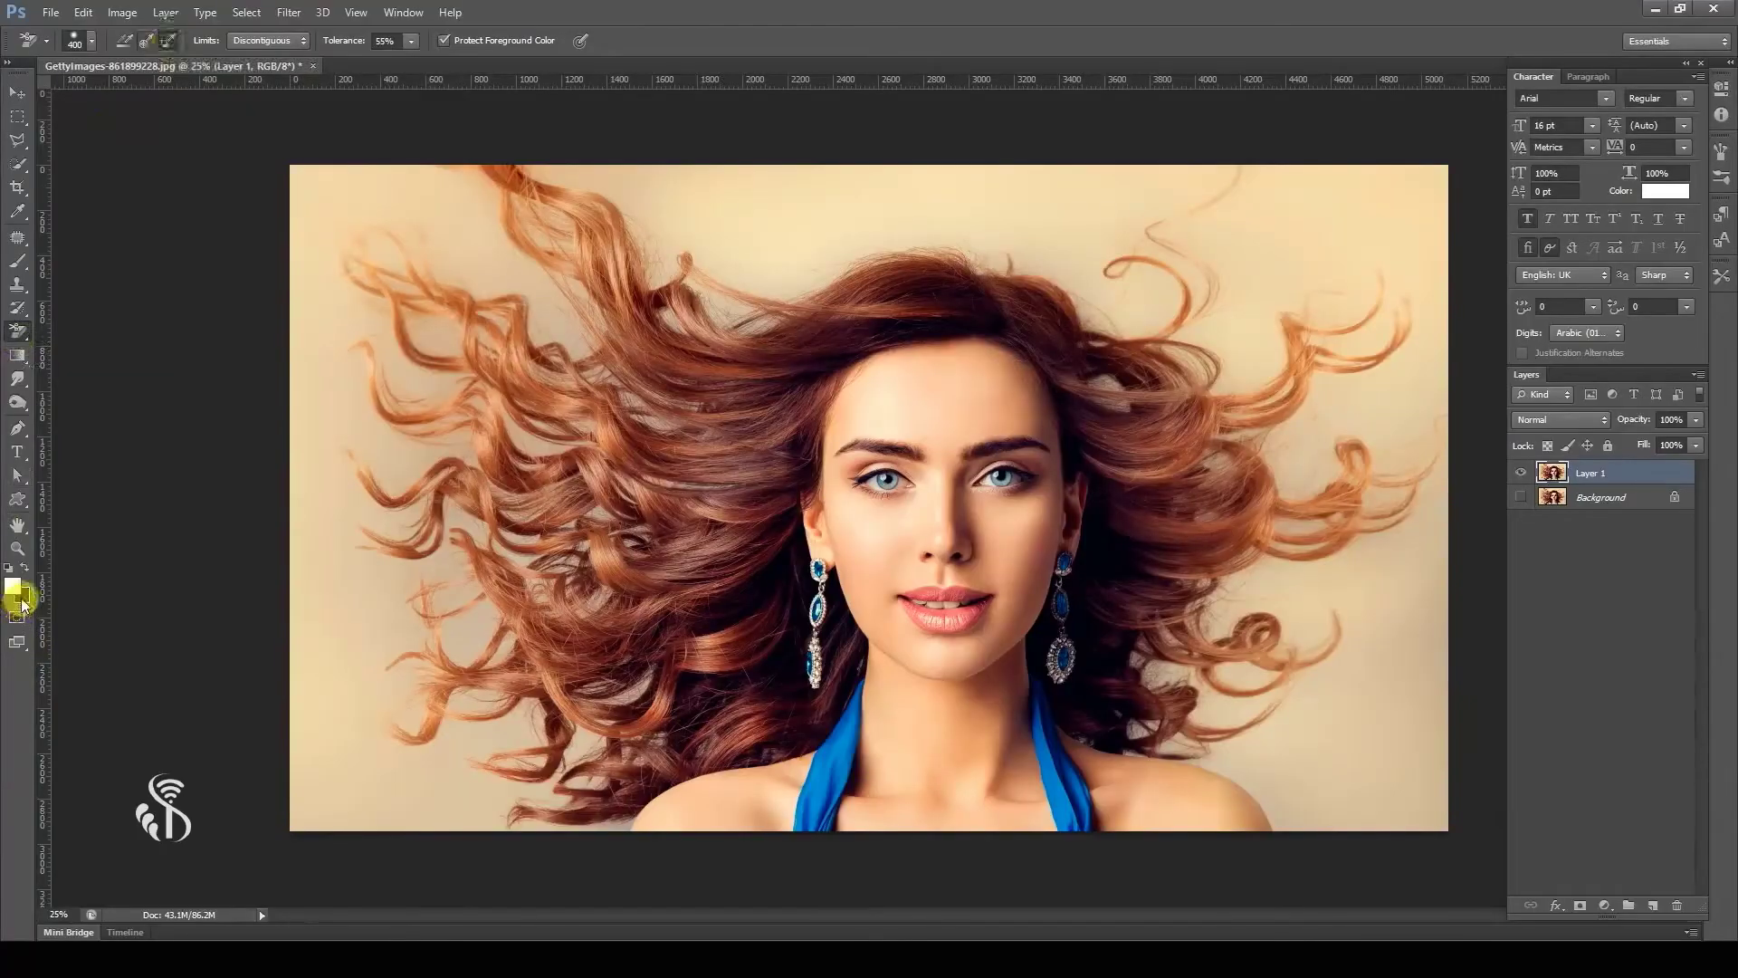
left_click(20, 597)
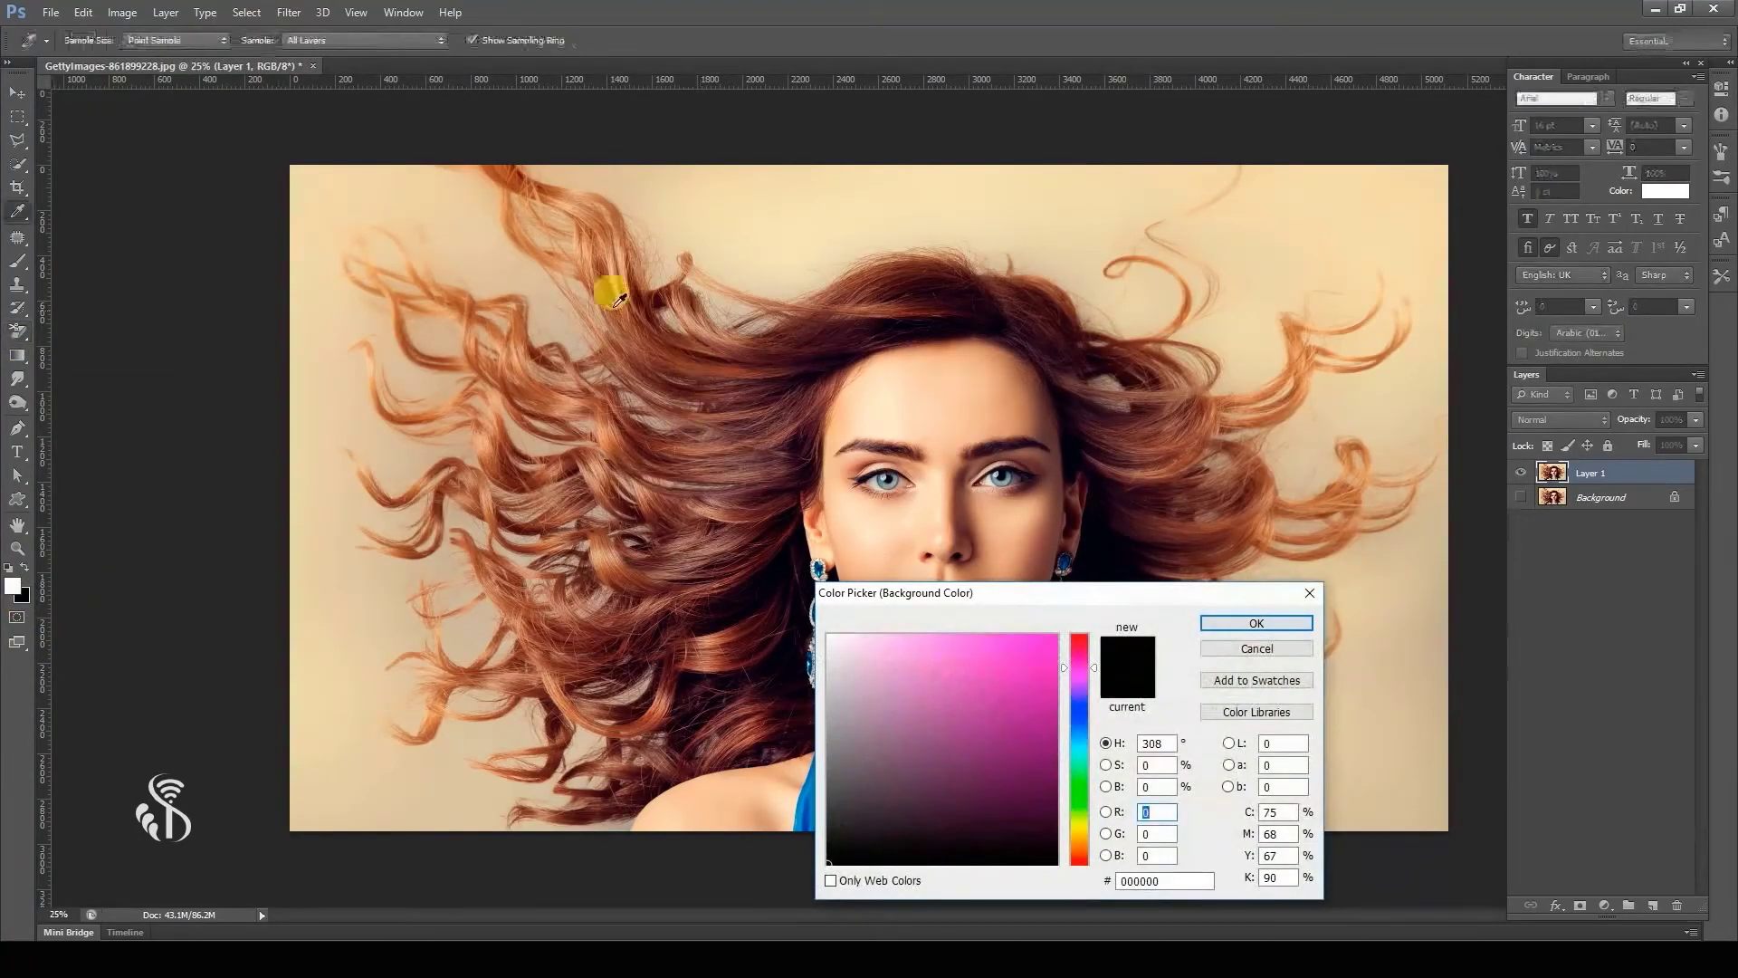
left_click(496, 264)
left_click(1276, 629)
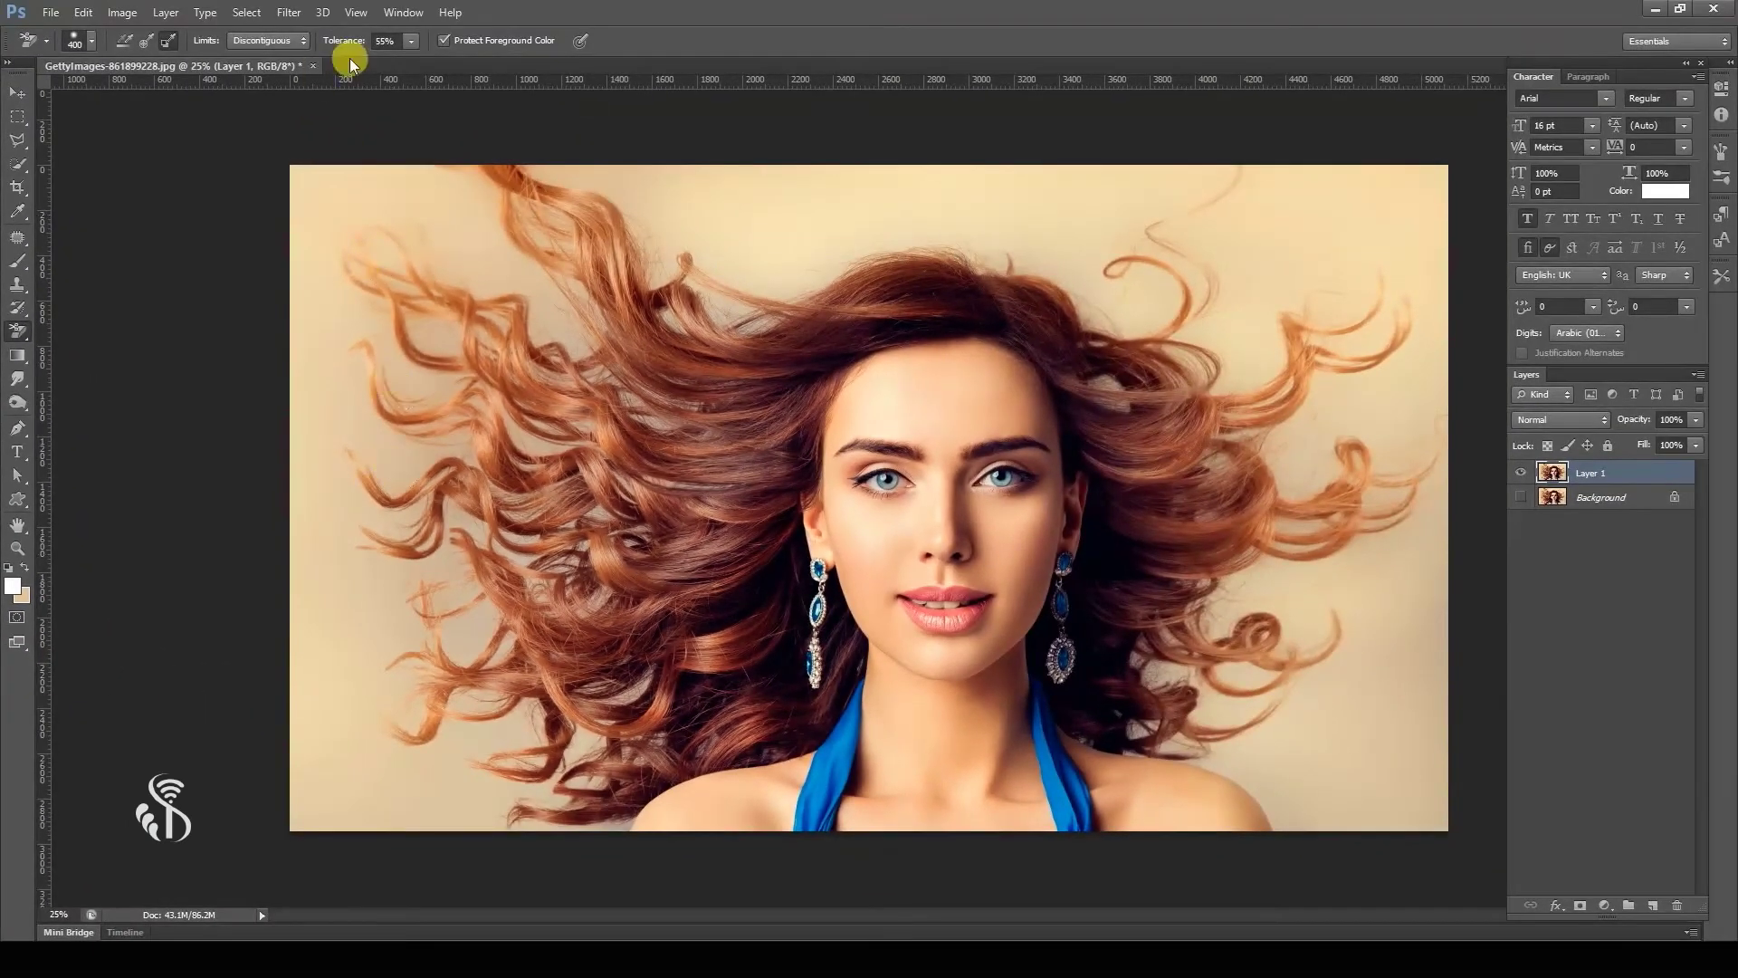
Erase the backdrop at the portrait's upper left and top, lower the tolerance to 17%, and erase further down the left side.
mouse_move(353, 153)
left_mouse_down()
mouse_move(275, 155)
mouse_move(368, 170)
mouse_move(401, 228)
mouse_move(304, 278)
mouse_move(423, 232)
mouse_move(412, 125)
mouse_move(532, 108)
mouse_move(625, 140)
mouse_move(651, 169)
mouse_move(633, 175)
mouse_move(635, 216)
mouse_move(727, 145)
mouse_move(1057, 140)
mouse_move(709, 223)
left_mouse_up()
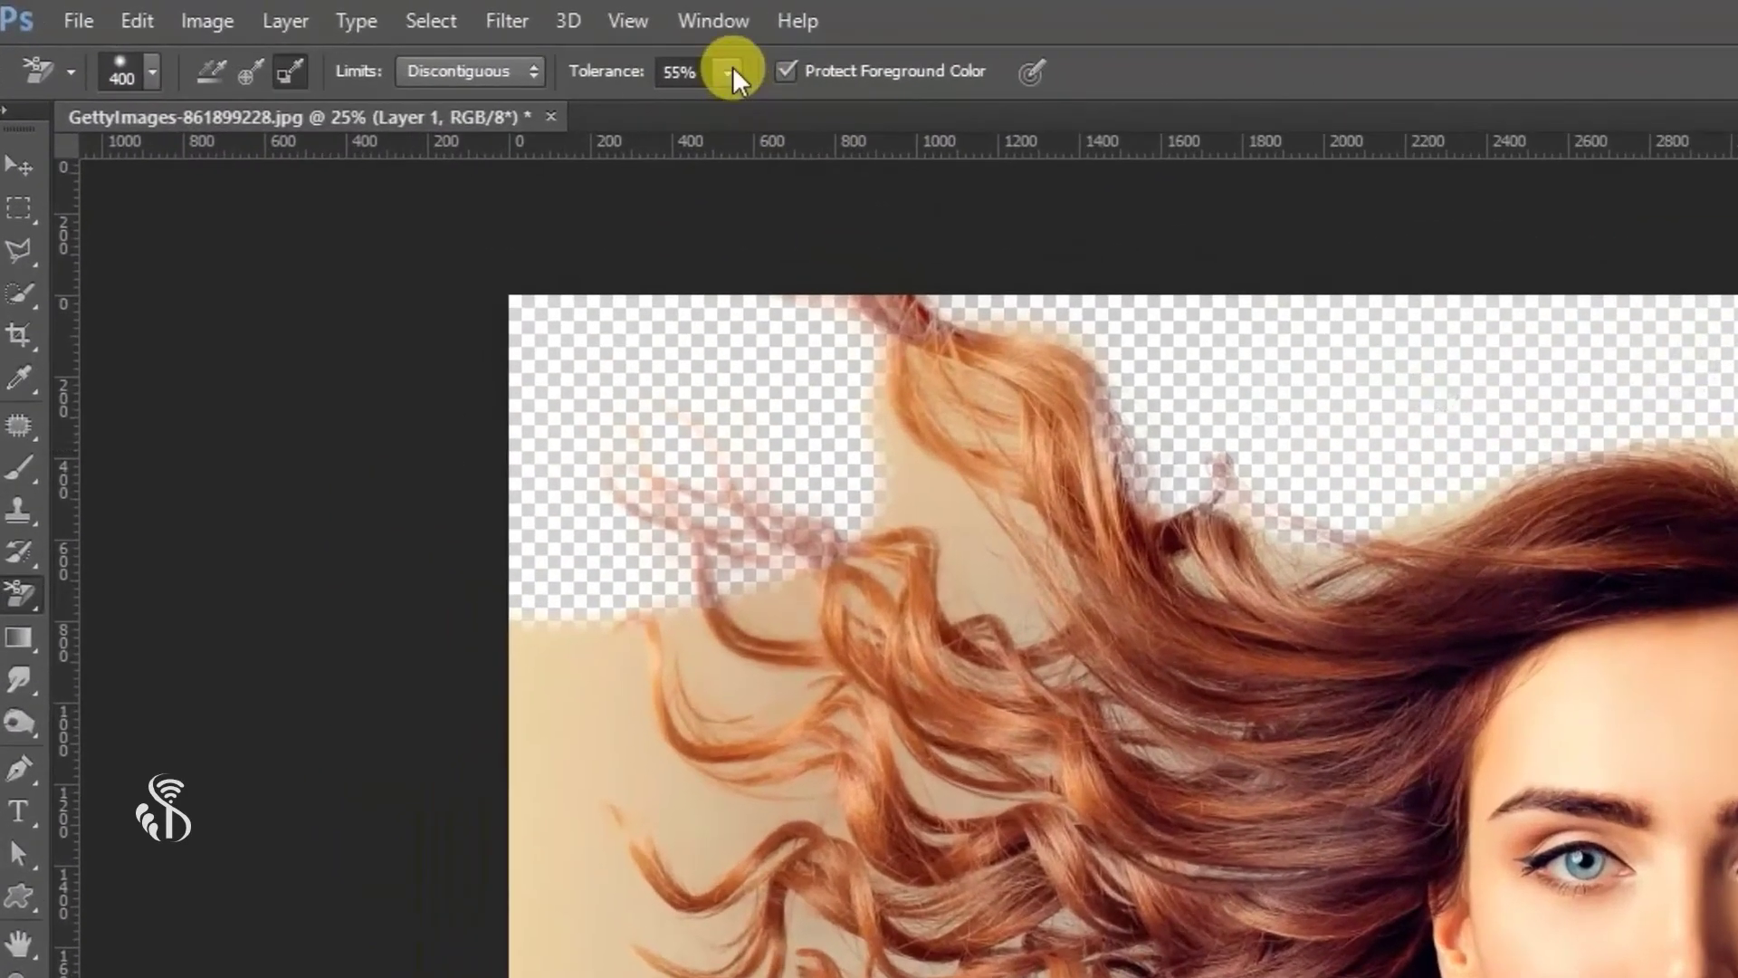
left_click(411, 40)
left_click_drag(658, 106, 668, 109)
mouse_move(511, 589)
left_mouse_down()
mouse_move(624, 633)
mouse_move(500, 879)
left_mouse_up()
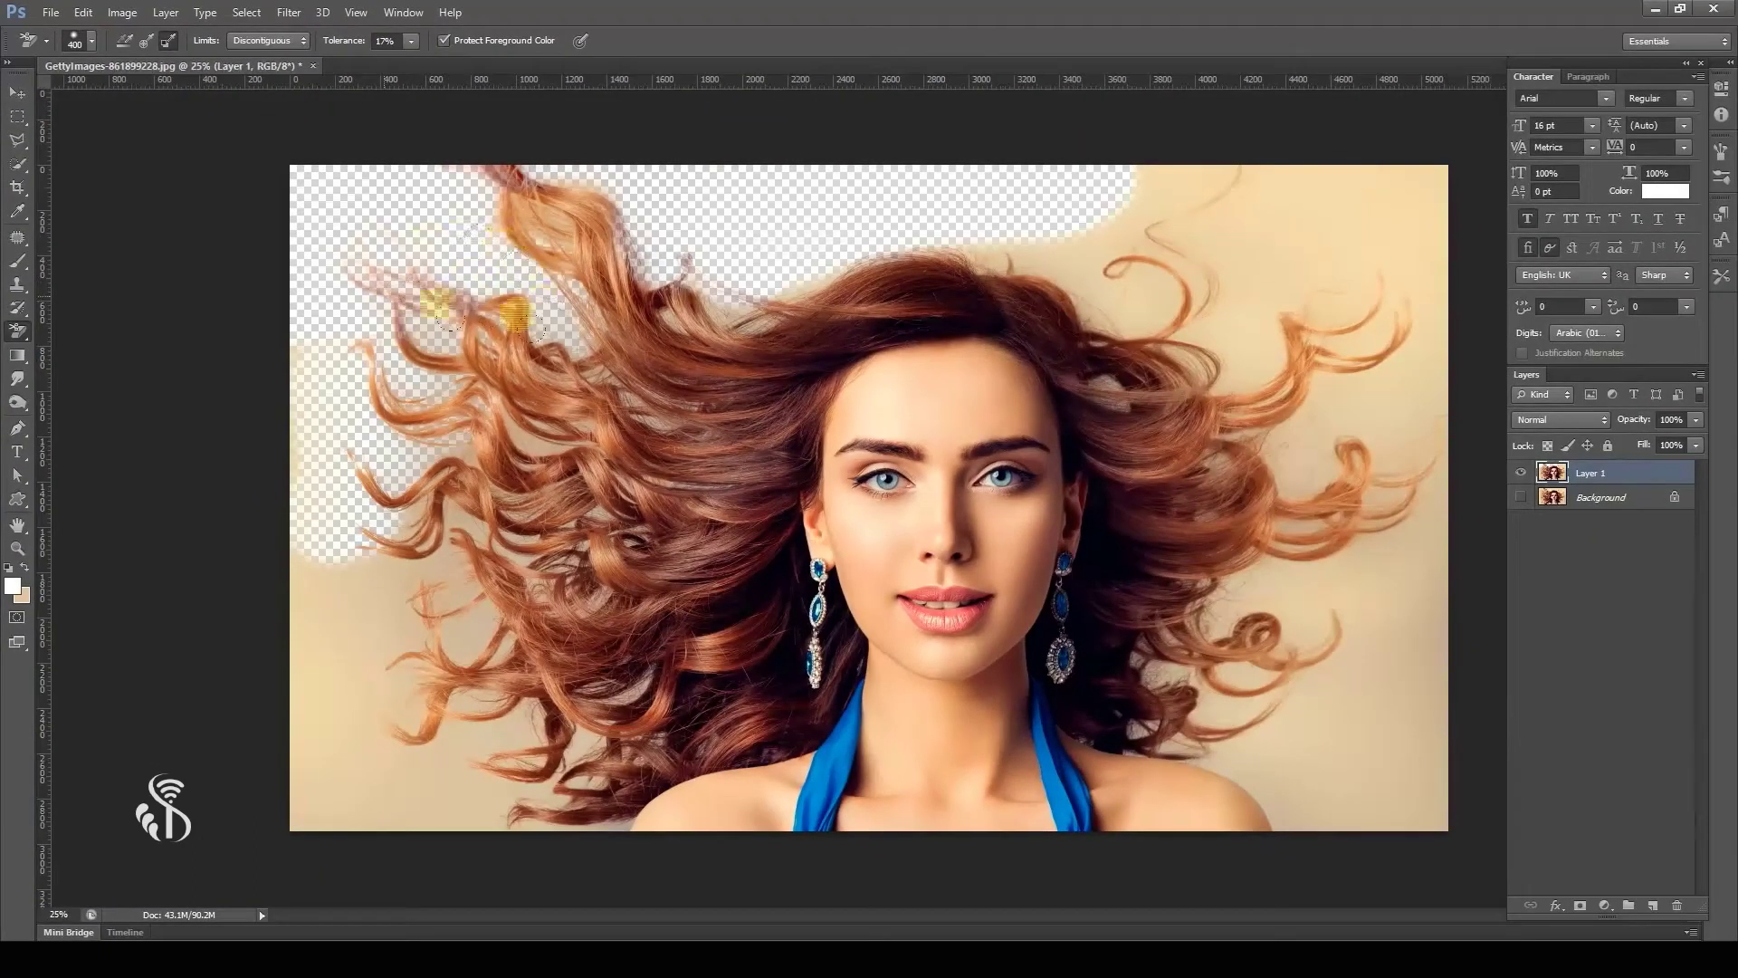
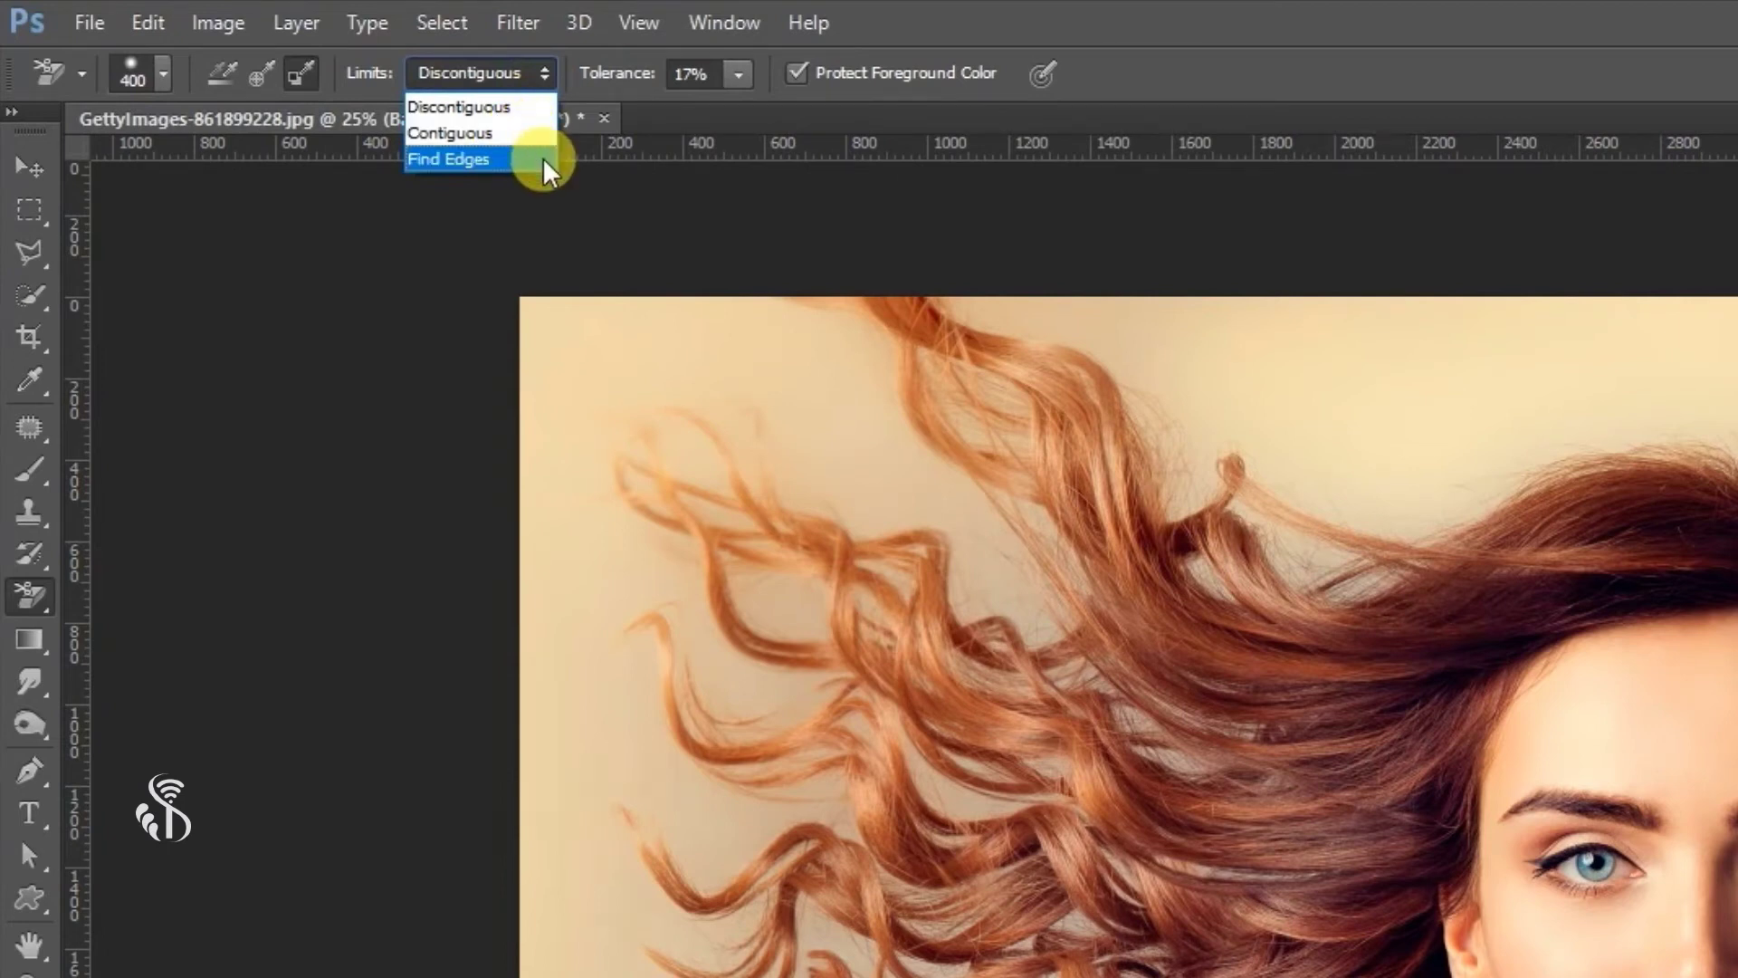
Set the eraser Limits to Discontiguous and make Layer 1 the active layer.
left_click(541, 112)
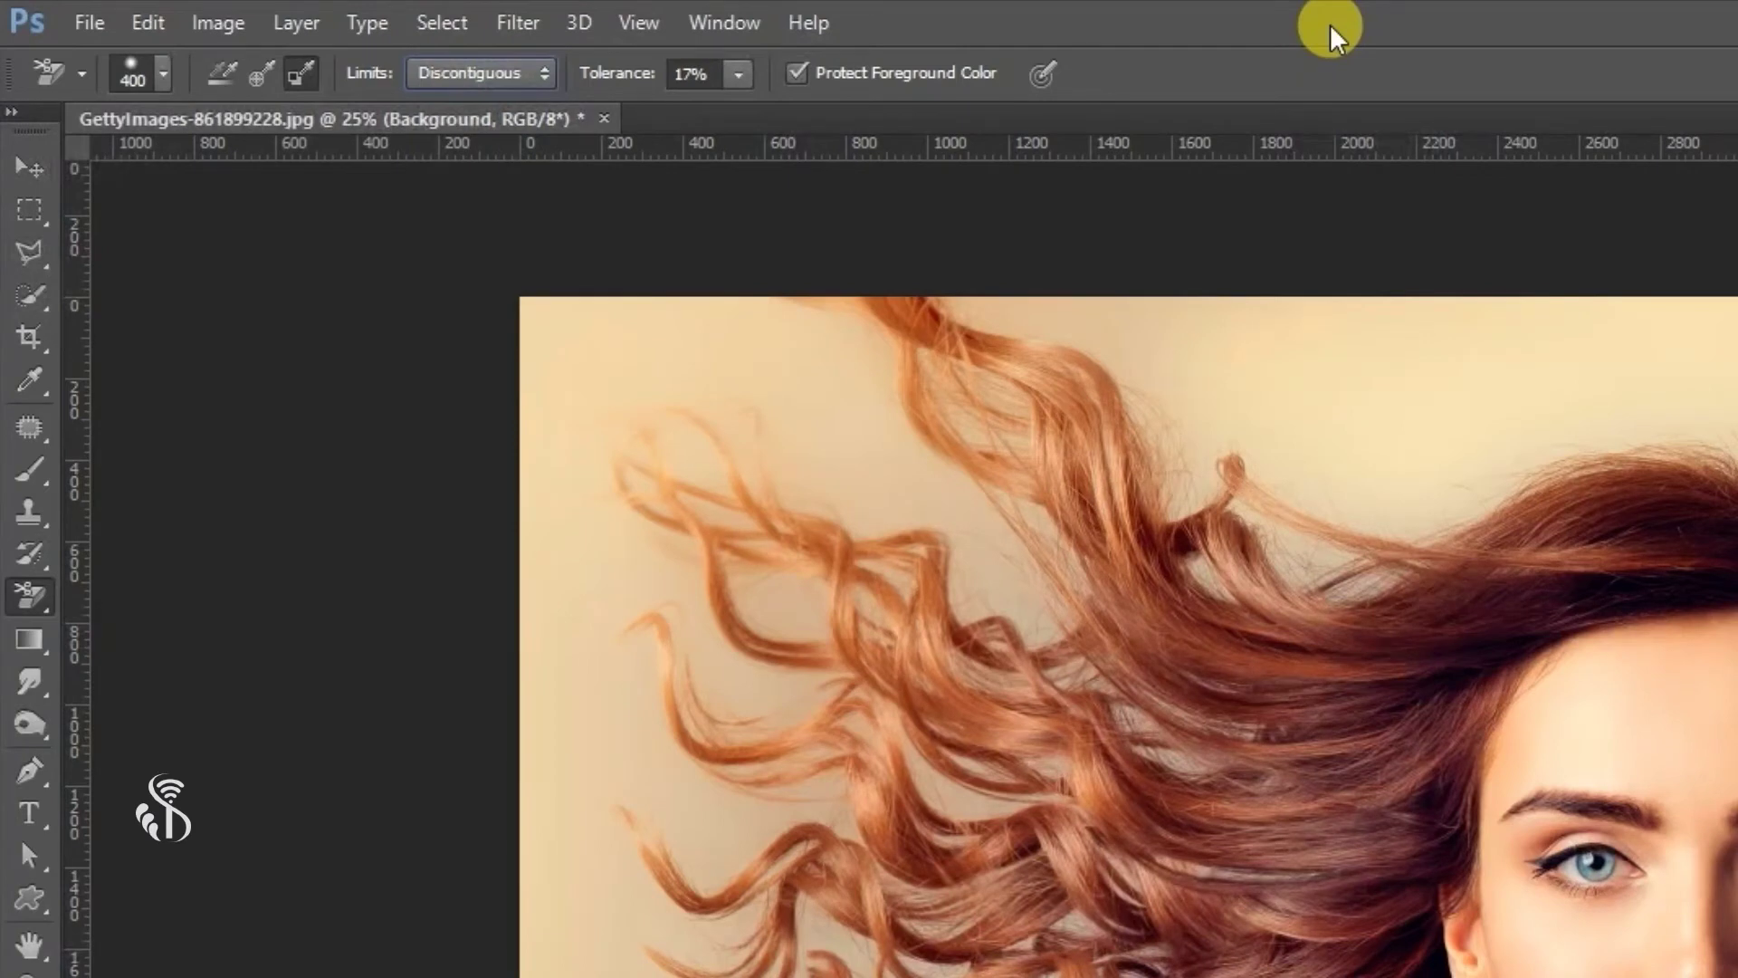
left_click(544, 74)
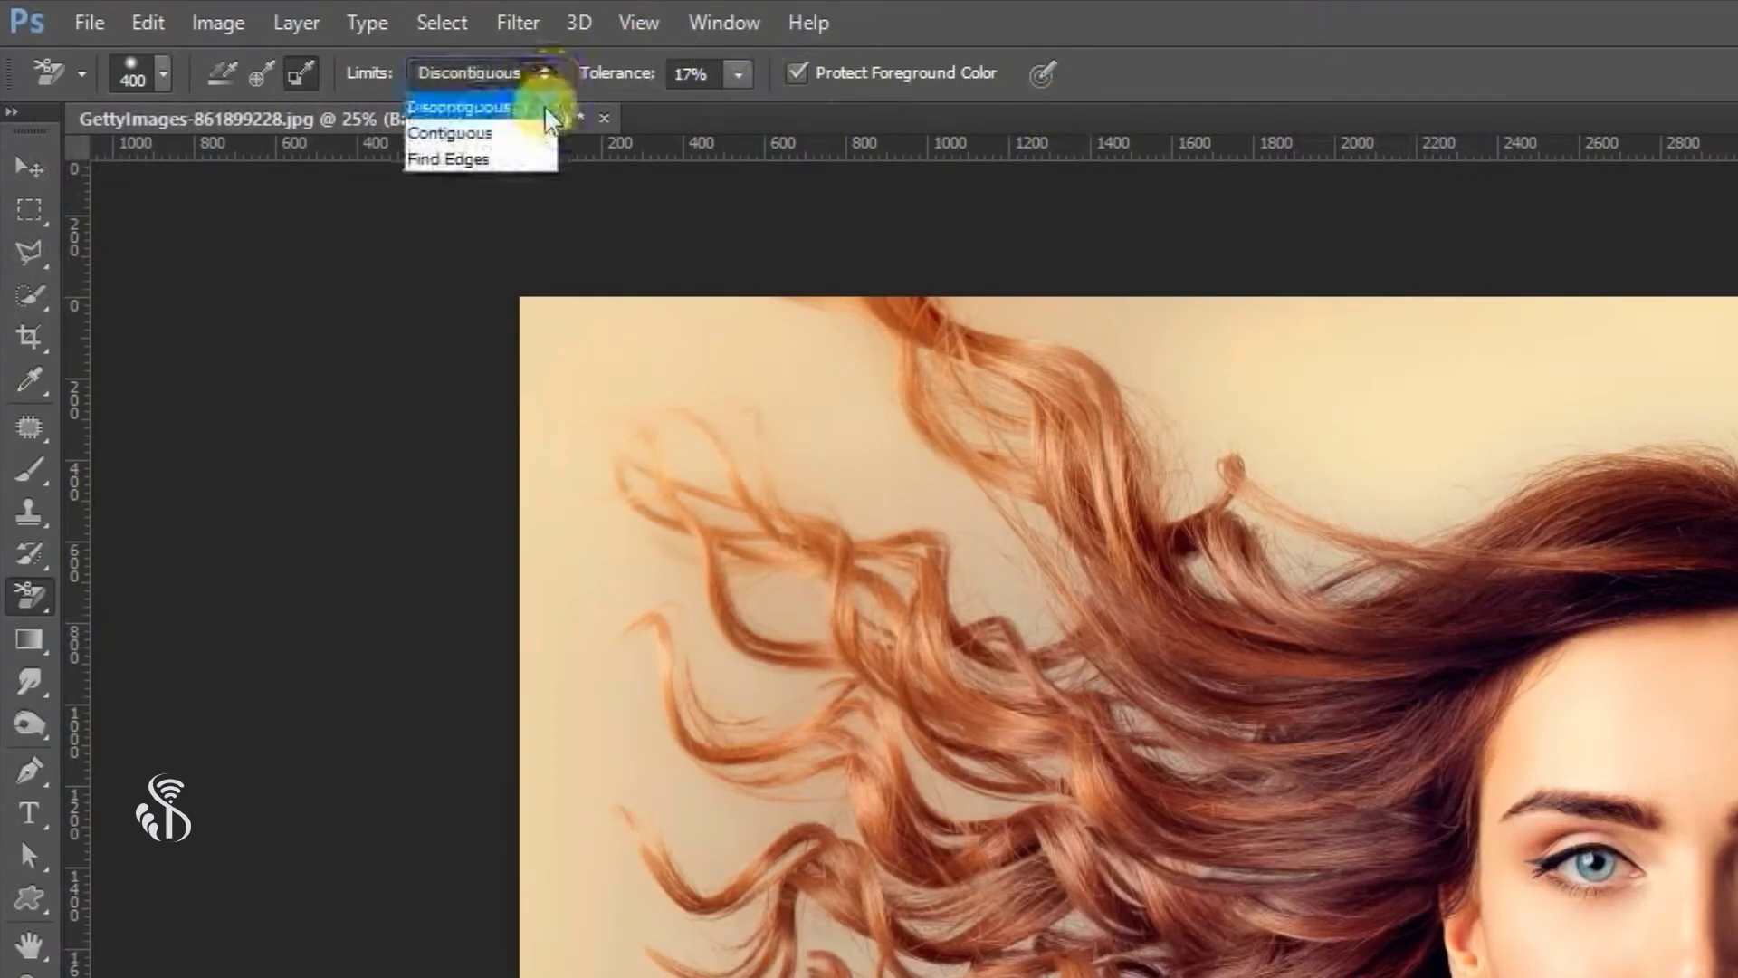
left_click(548, 109)
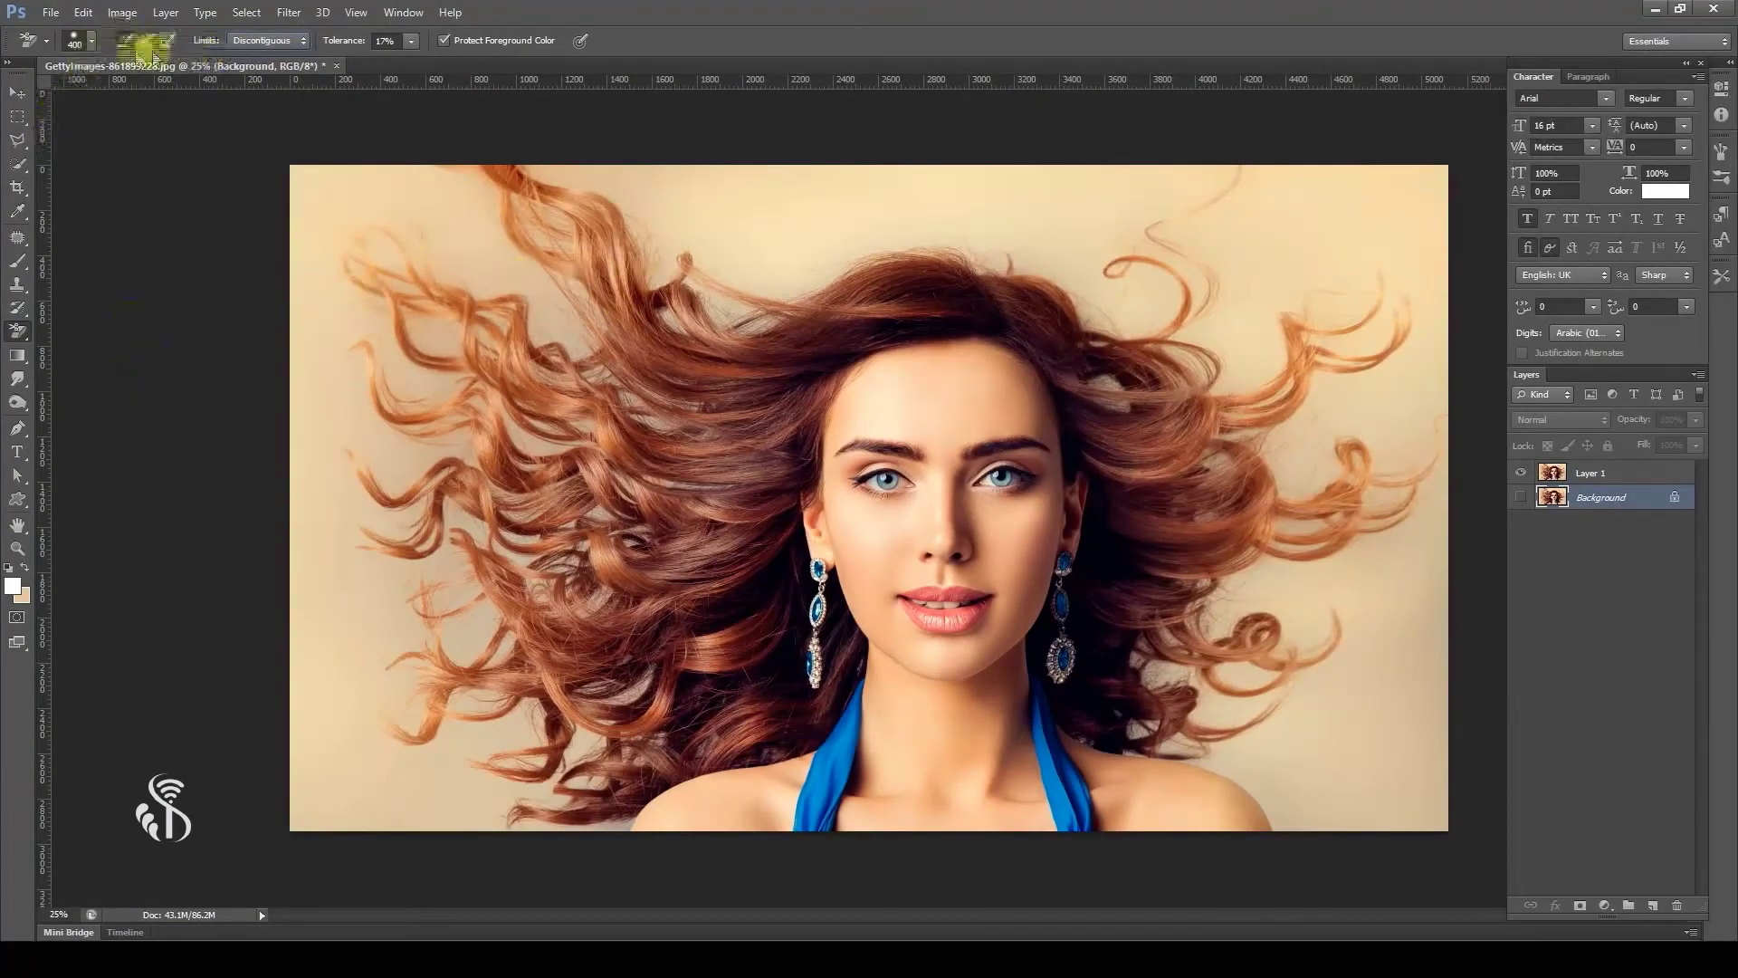
left_click(1593, 471)
Try erasing the backdrop along the left edge of the hair on Layer 1 with continuous sampling at 17% tolerance.
mouse_move(263, 143)
left_mouse_down()
mouse_move(303, 142)
mouse_move(245, 155)
mouse_move(275, 356)
mouse_move(334, 392)
mouse_move(283, 485)
mouse_move(306, 476)
mouse_move(302, 601)
mouse_move(262, 595)
mouse_move(306, 749)
mouse_move(292, 760)
mouse_move(434, 801)
left_mouse_up()
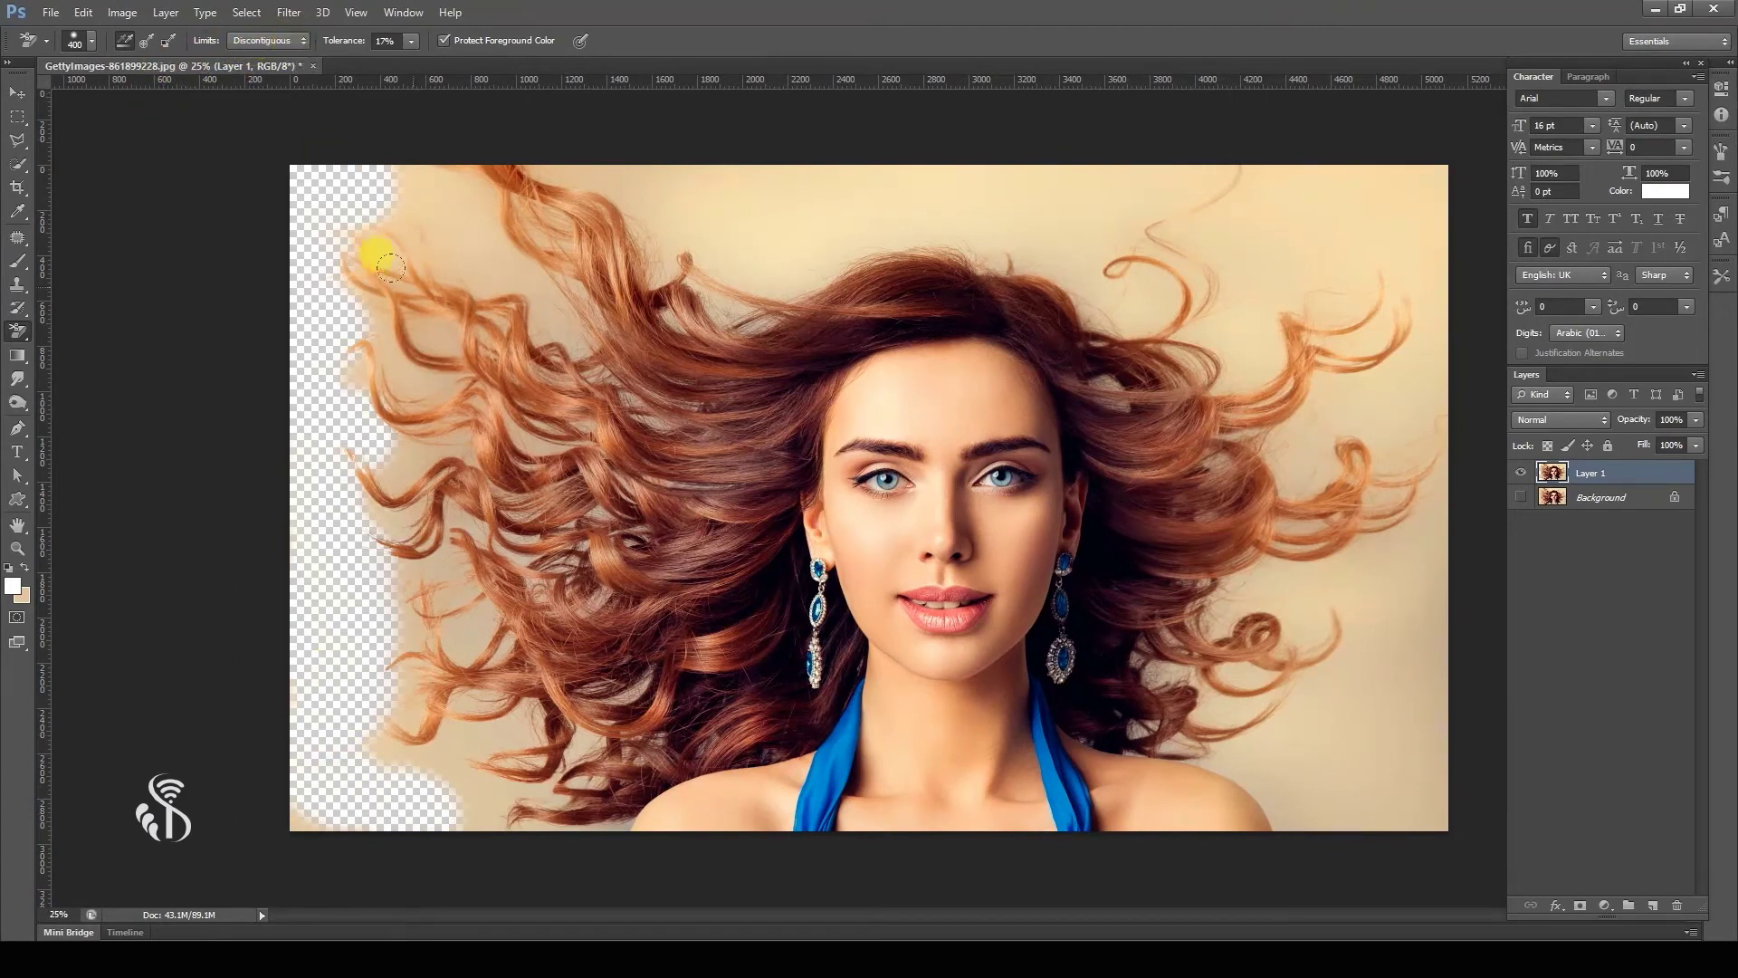
mouse_move(422, 207)
left_mouse_down()
mouse_move(376, 163)
mouse_move(339, 177)
mouse_move(316, 216)
left_mouse_up()
left_click_drag(465, 248, 527, 312)
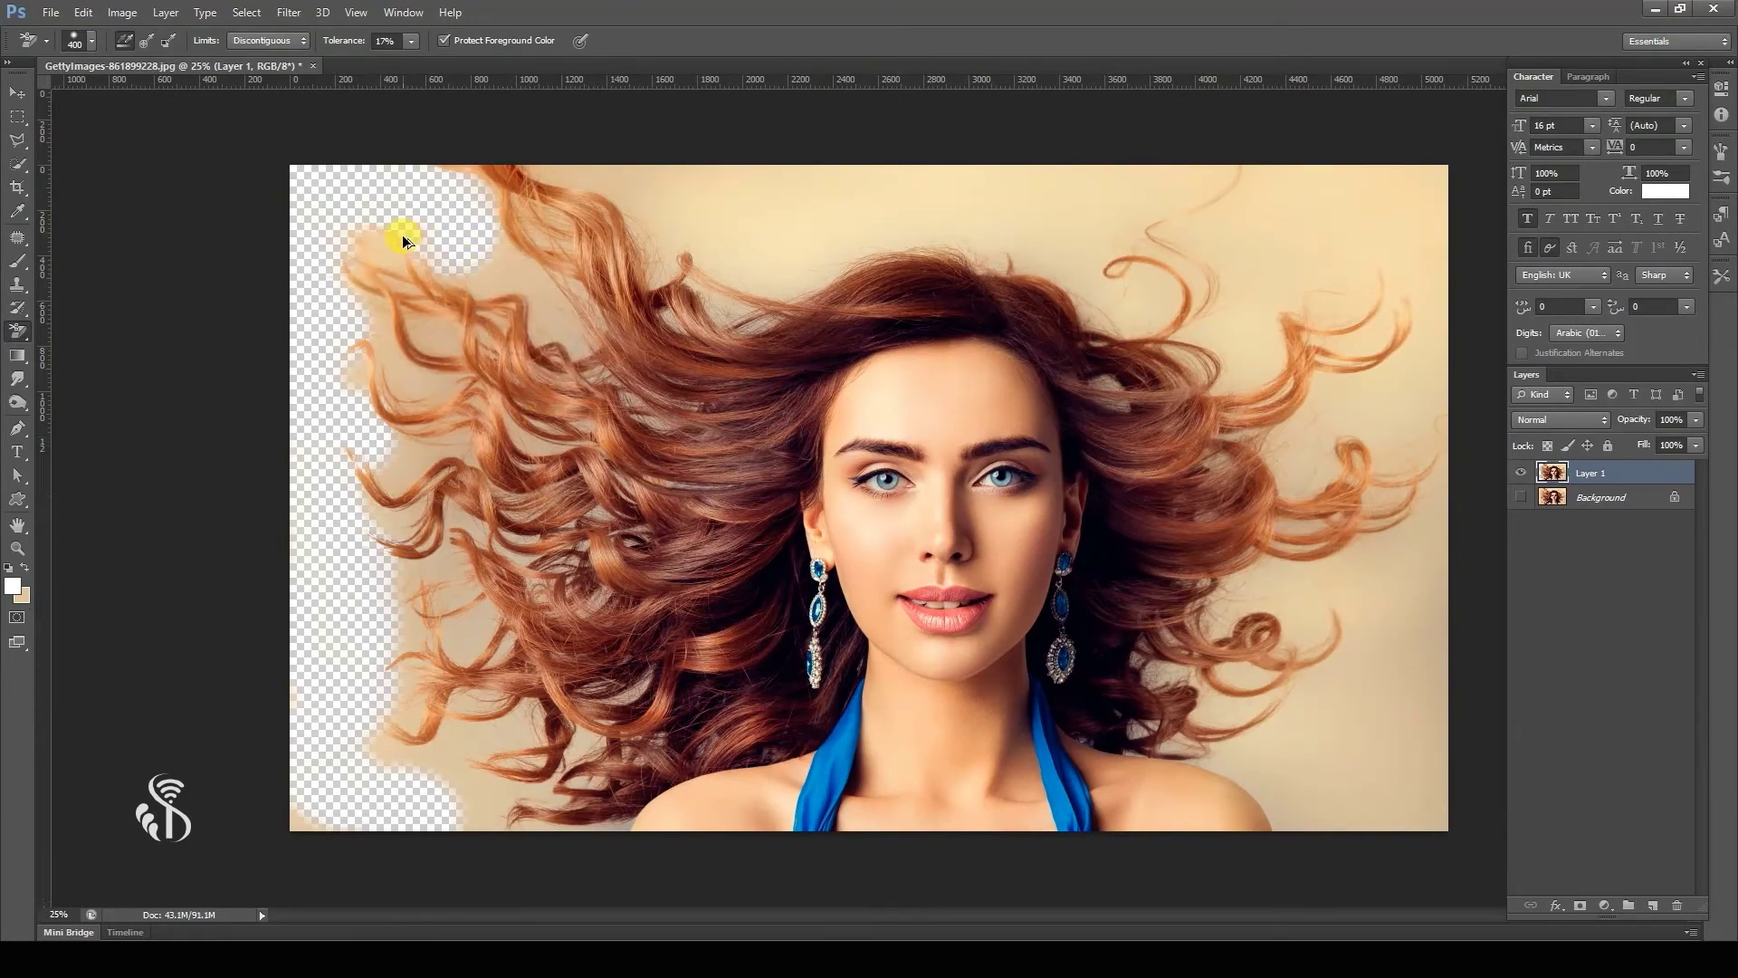
left_click(1521, 498)
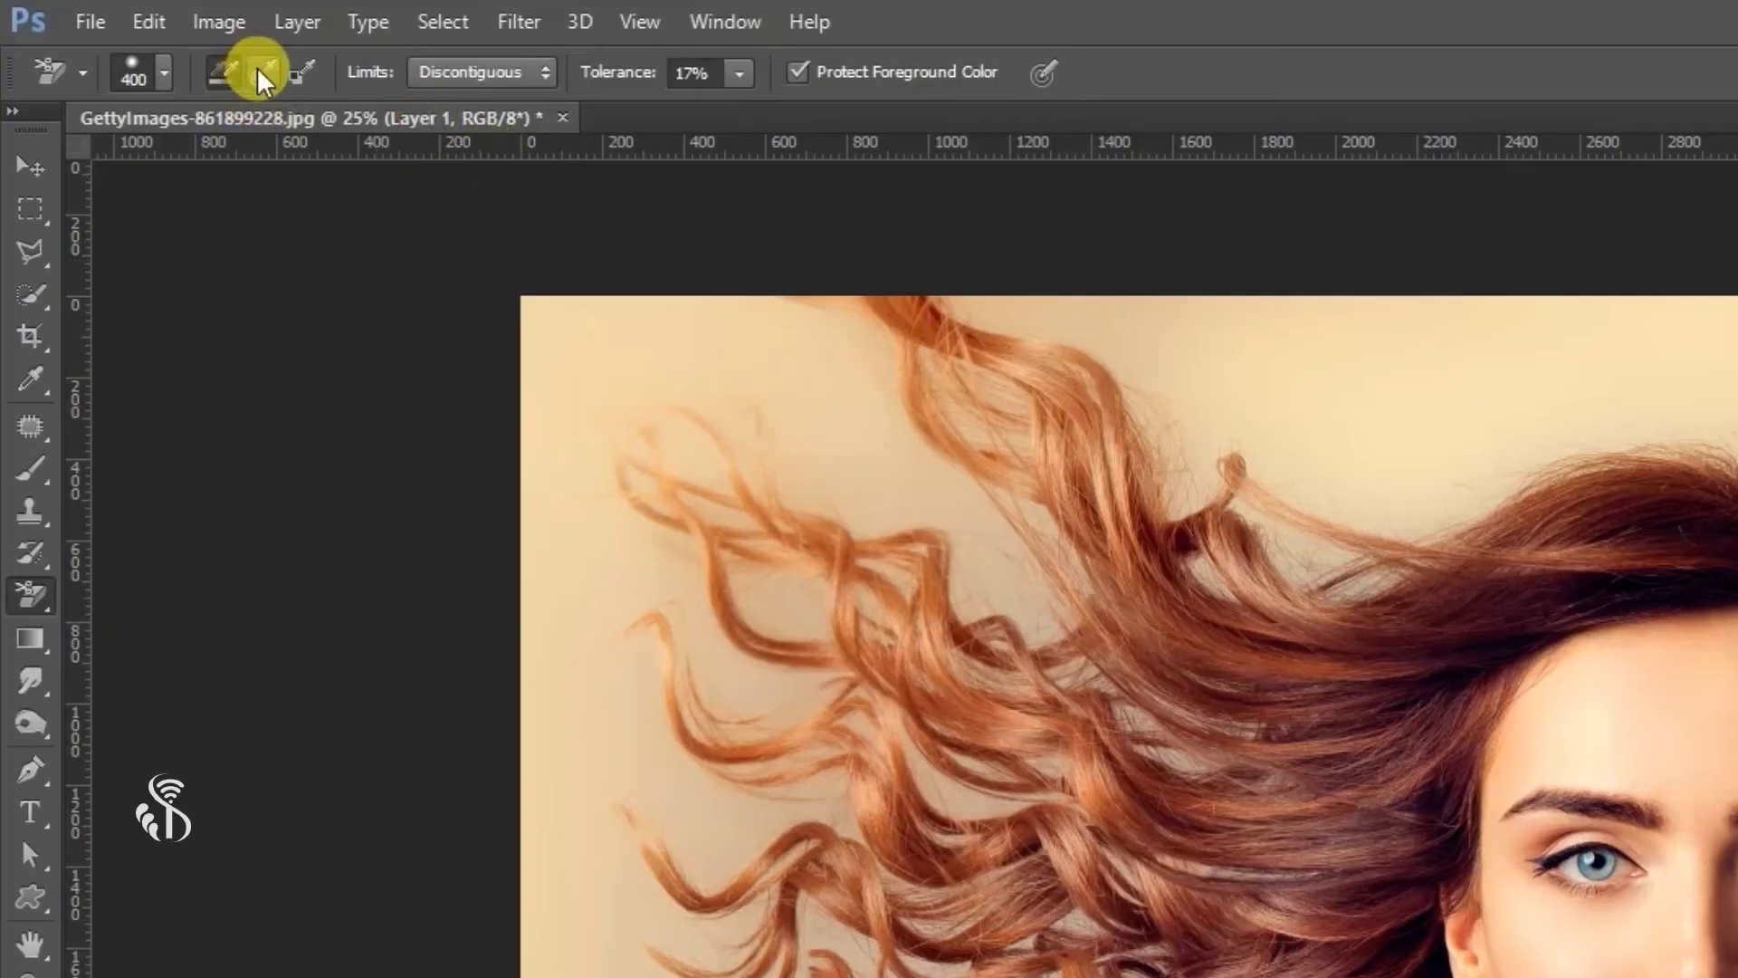
Switch the sampling to Once and erase the backdrop along the left edge of Layer 1.
left_click(264, 73)
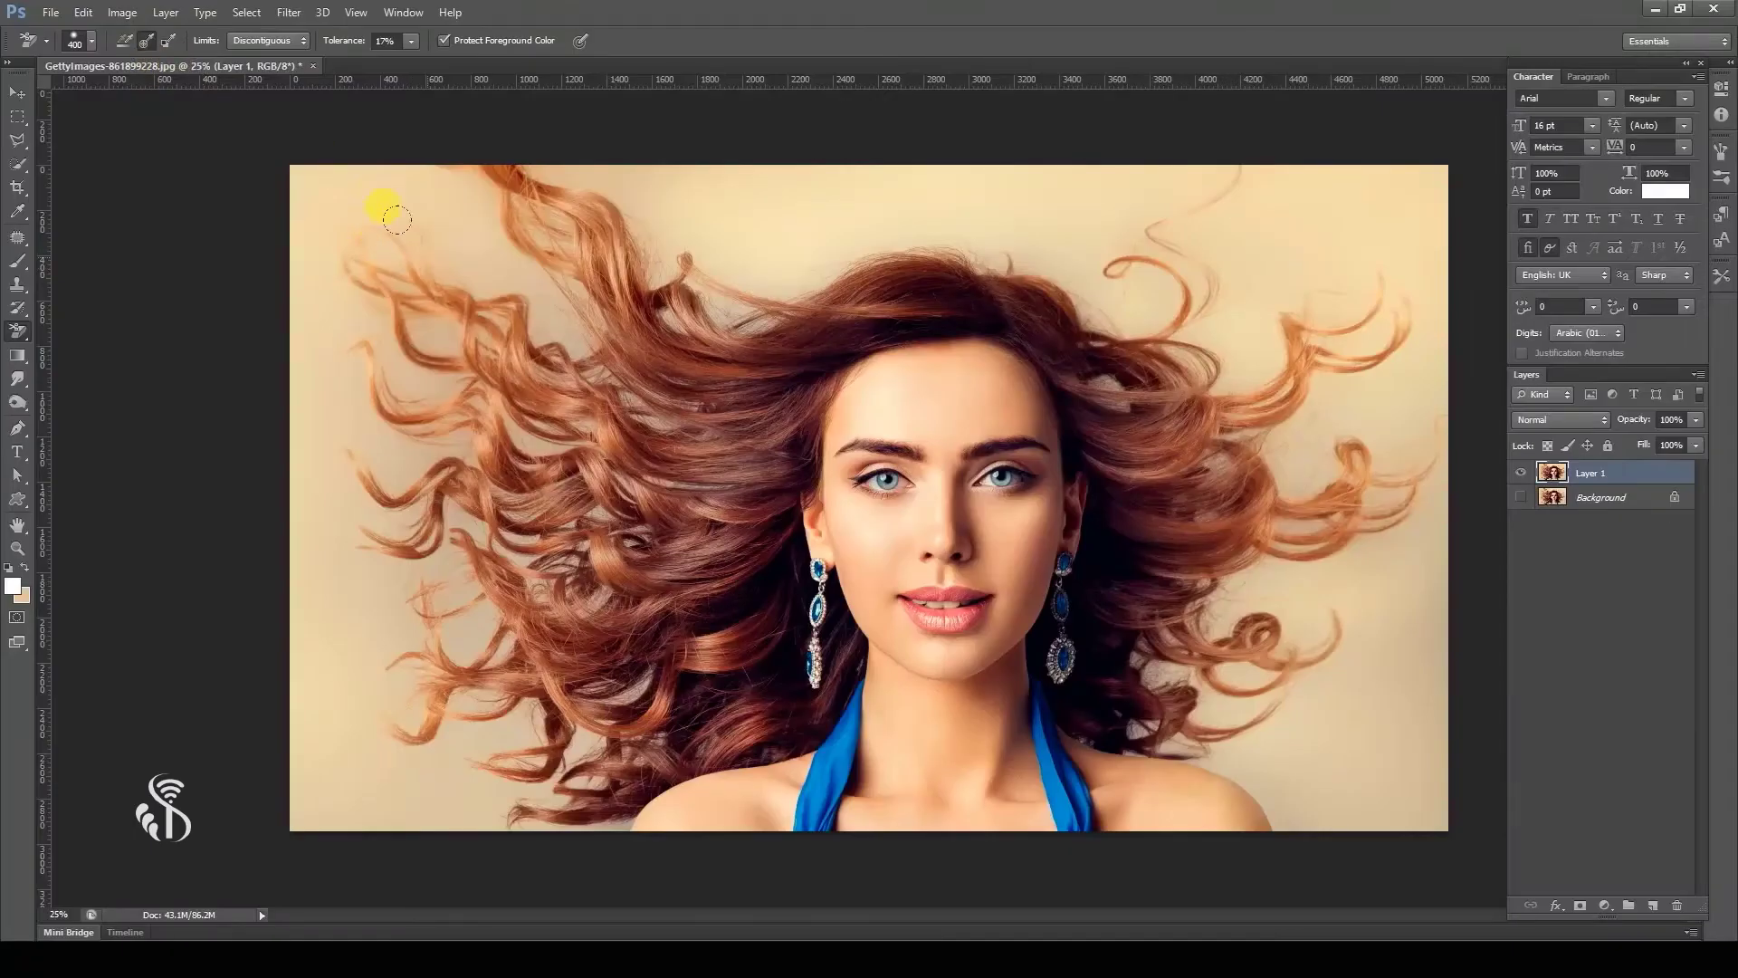
mouse_move(349, 163)
left_mouse_down()
mouse_move(280, 185)
mouse_move(292, 399)
mouse_move(350, 419)
mouse_move(292, 506)
mouse_move(270, 623)
mouse_move(329, 580)
mouse_move(295, 666)
mouse_move(298, 735)
mouse_move(412, 776)
mouse_move(296, 754)
left_mouse_up()
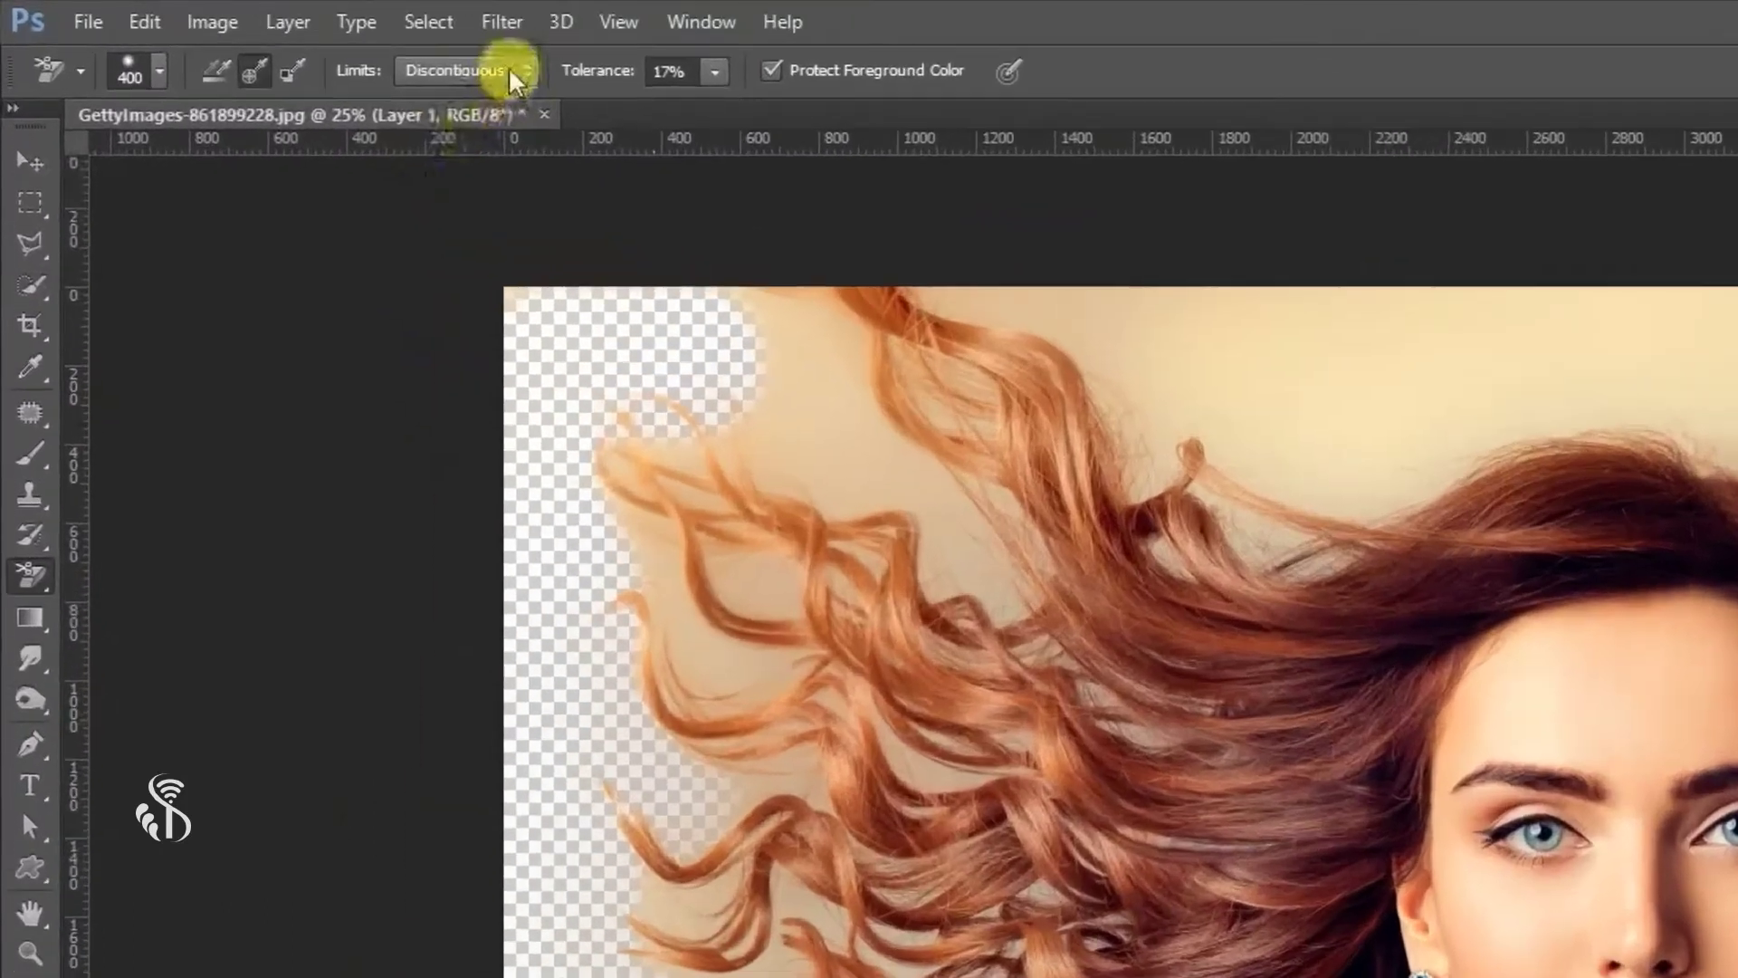
Set the eraser Limits to Contiguous and erase the backdrop above the head and toward the portrait's upper-right side.
left_click(271, 40)
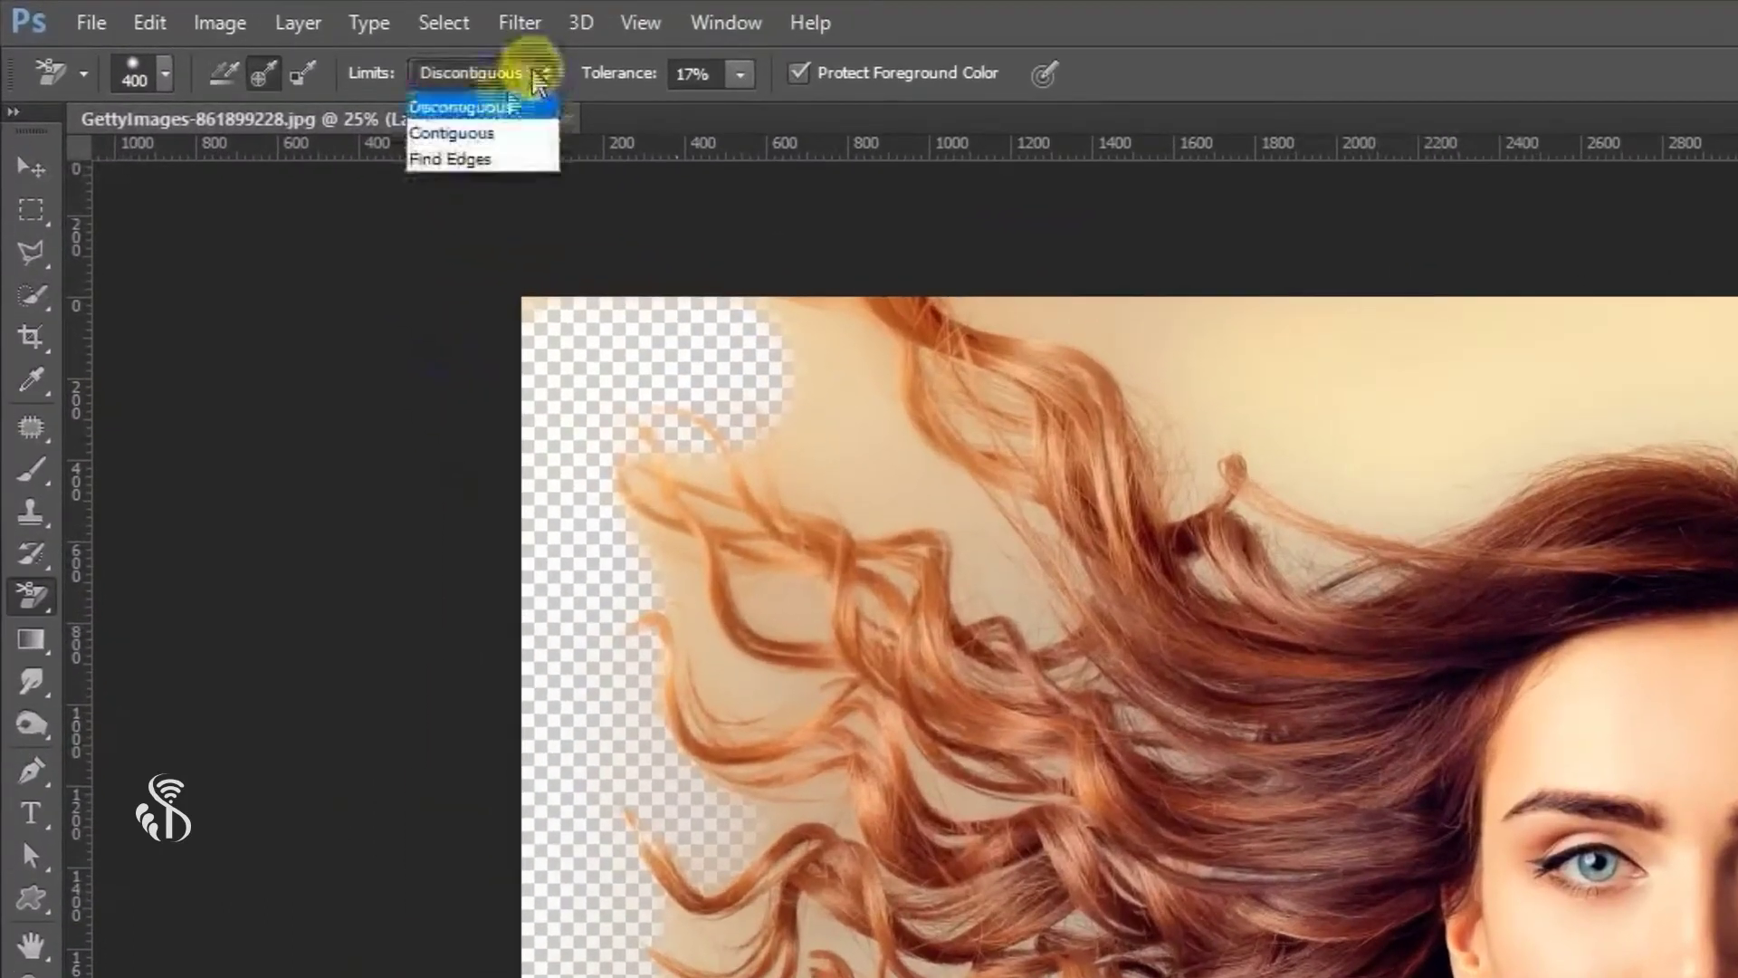
left_click(477, 163)
left_click(516, 72)
left_click(504, 134)
left_click_drag(901, 271, 1737, 316)
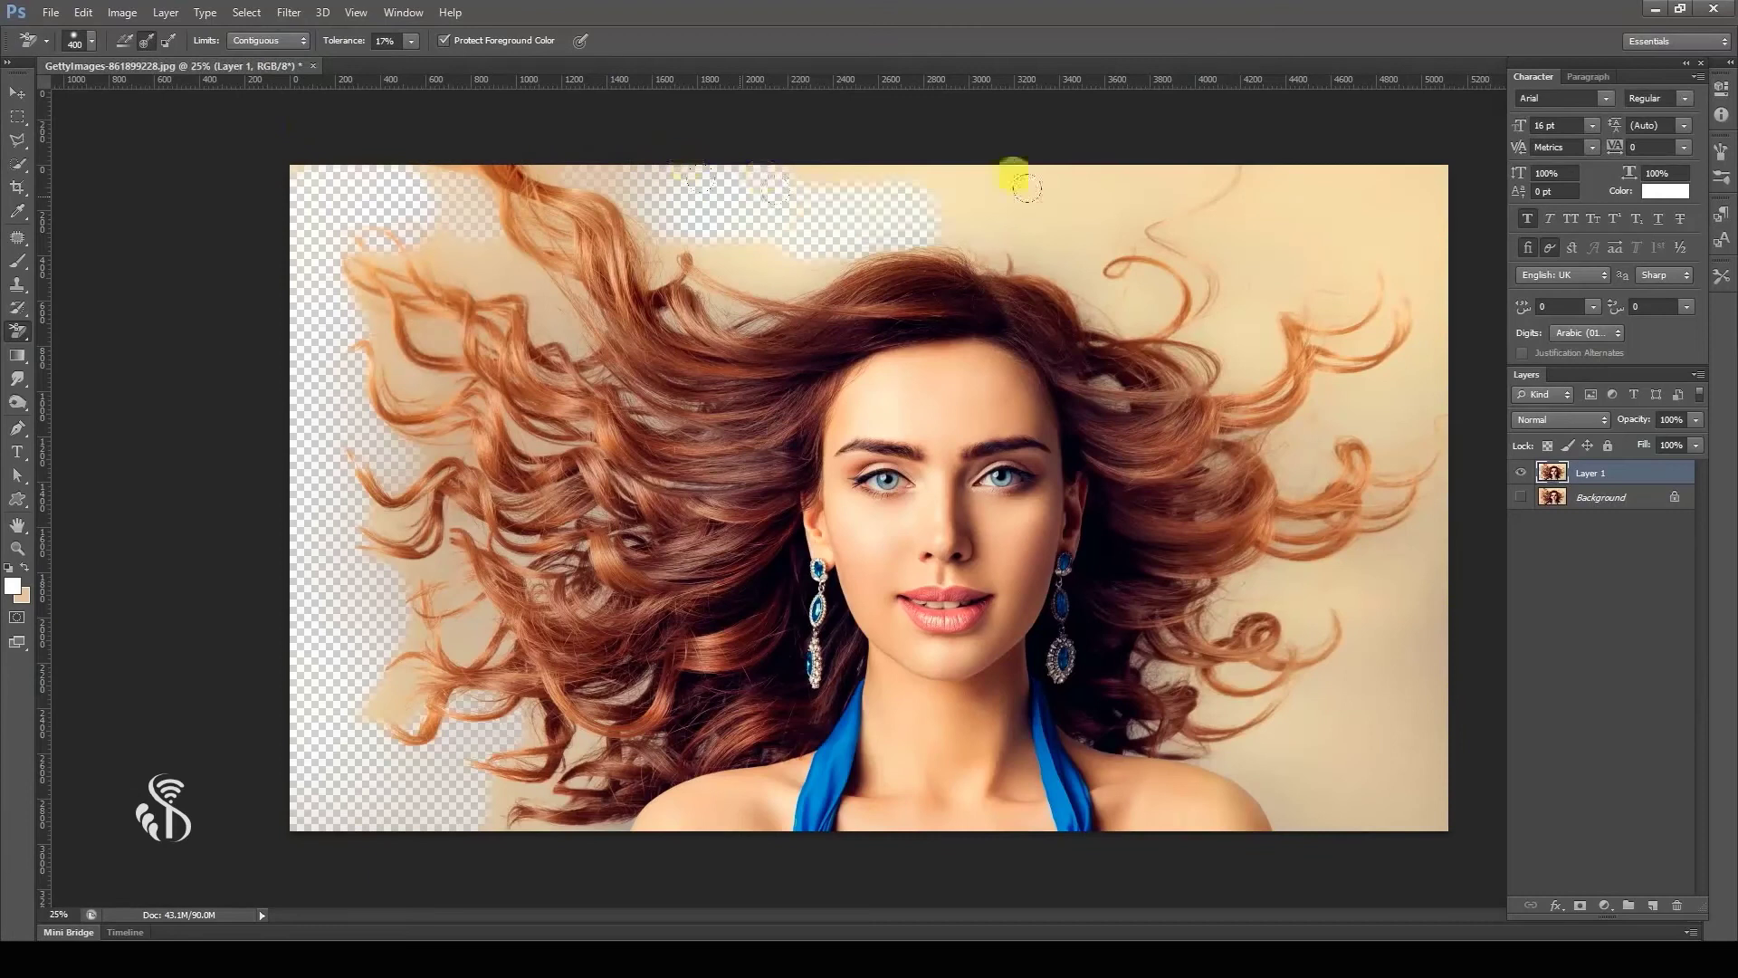
mouse_move(1026, 188)
left_mouse_down()
mouse_move(925, 185)
mouse_move(948, 199)
mouse_move(671, 241)
mouse_move(786, 220)
mouse_move(732, 221)
mouse_move(830, 107)
mouse_move(951, 119)
mouse_move(1011, 163)
mouse_move(1334, 179)
mouse_move(1171, 177)
mouse_move(1403, 290)
left_mouse_up()
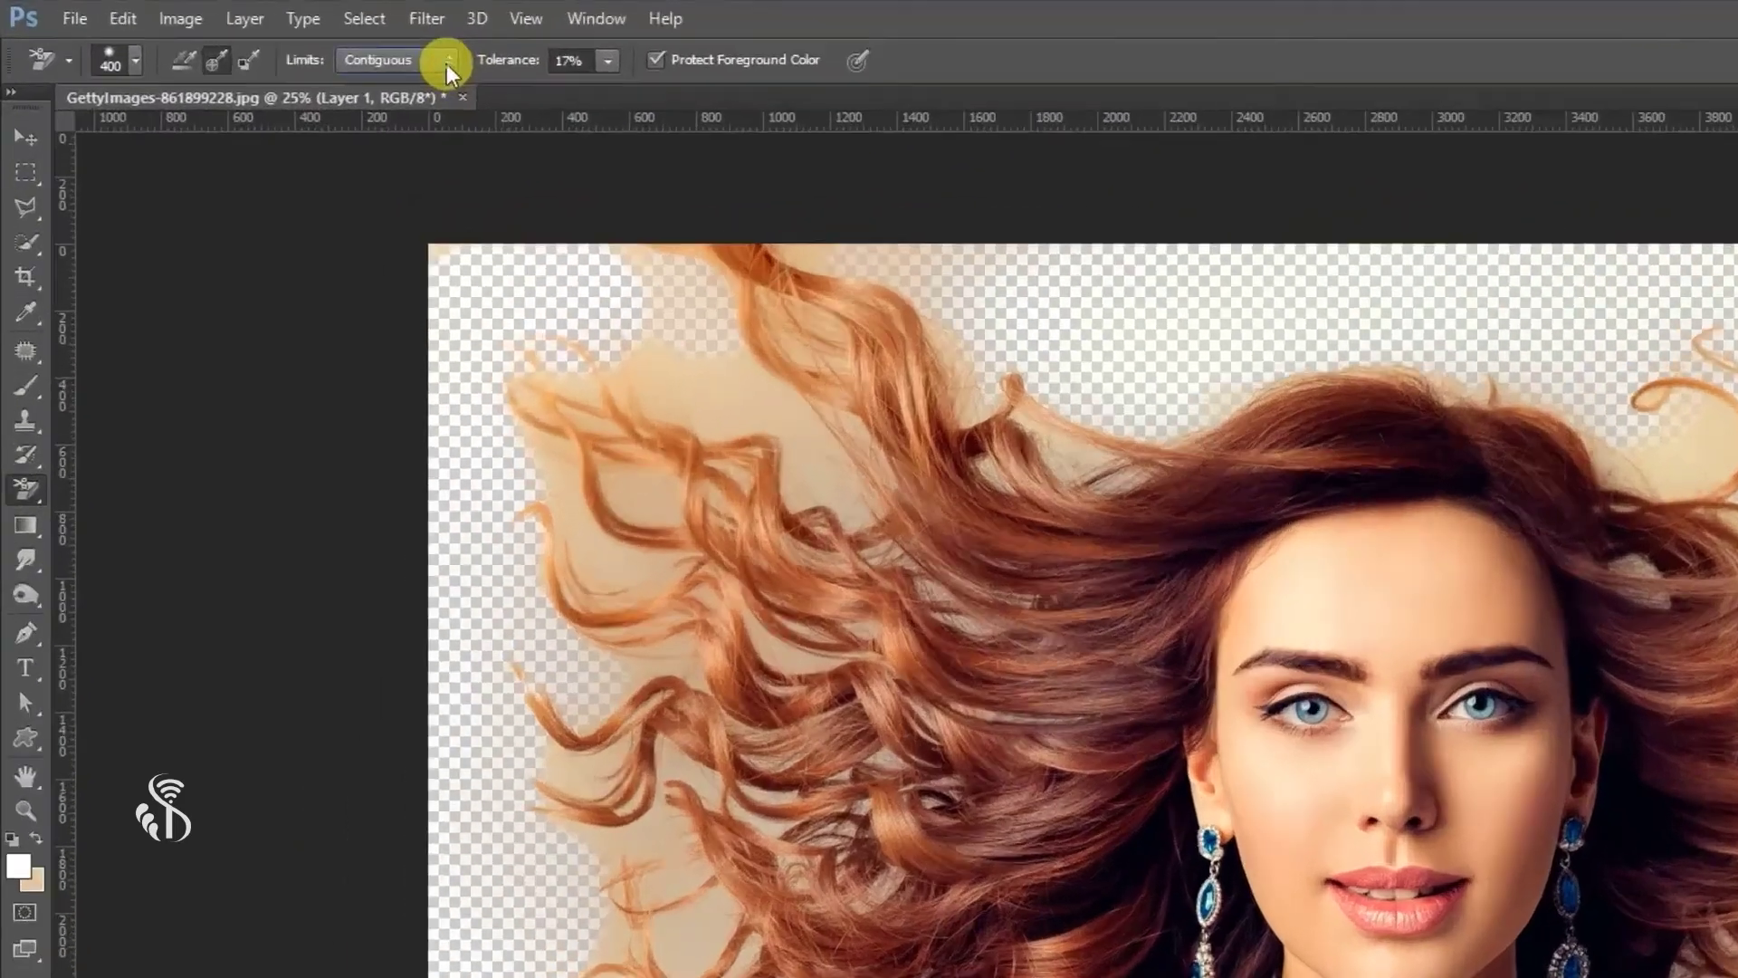
Set the eraser Limits to Find Edges and erase the backdrop between the hair strands on the portrait's left side.
left_click(447, 63)
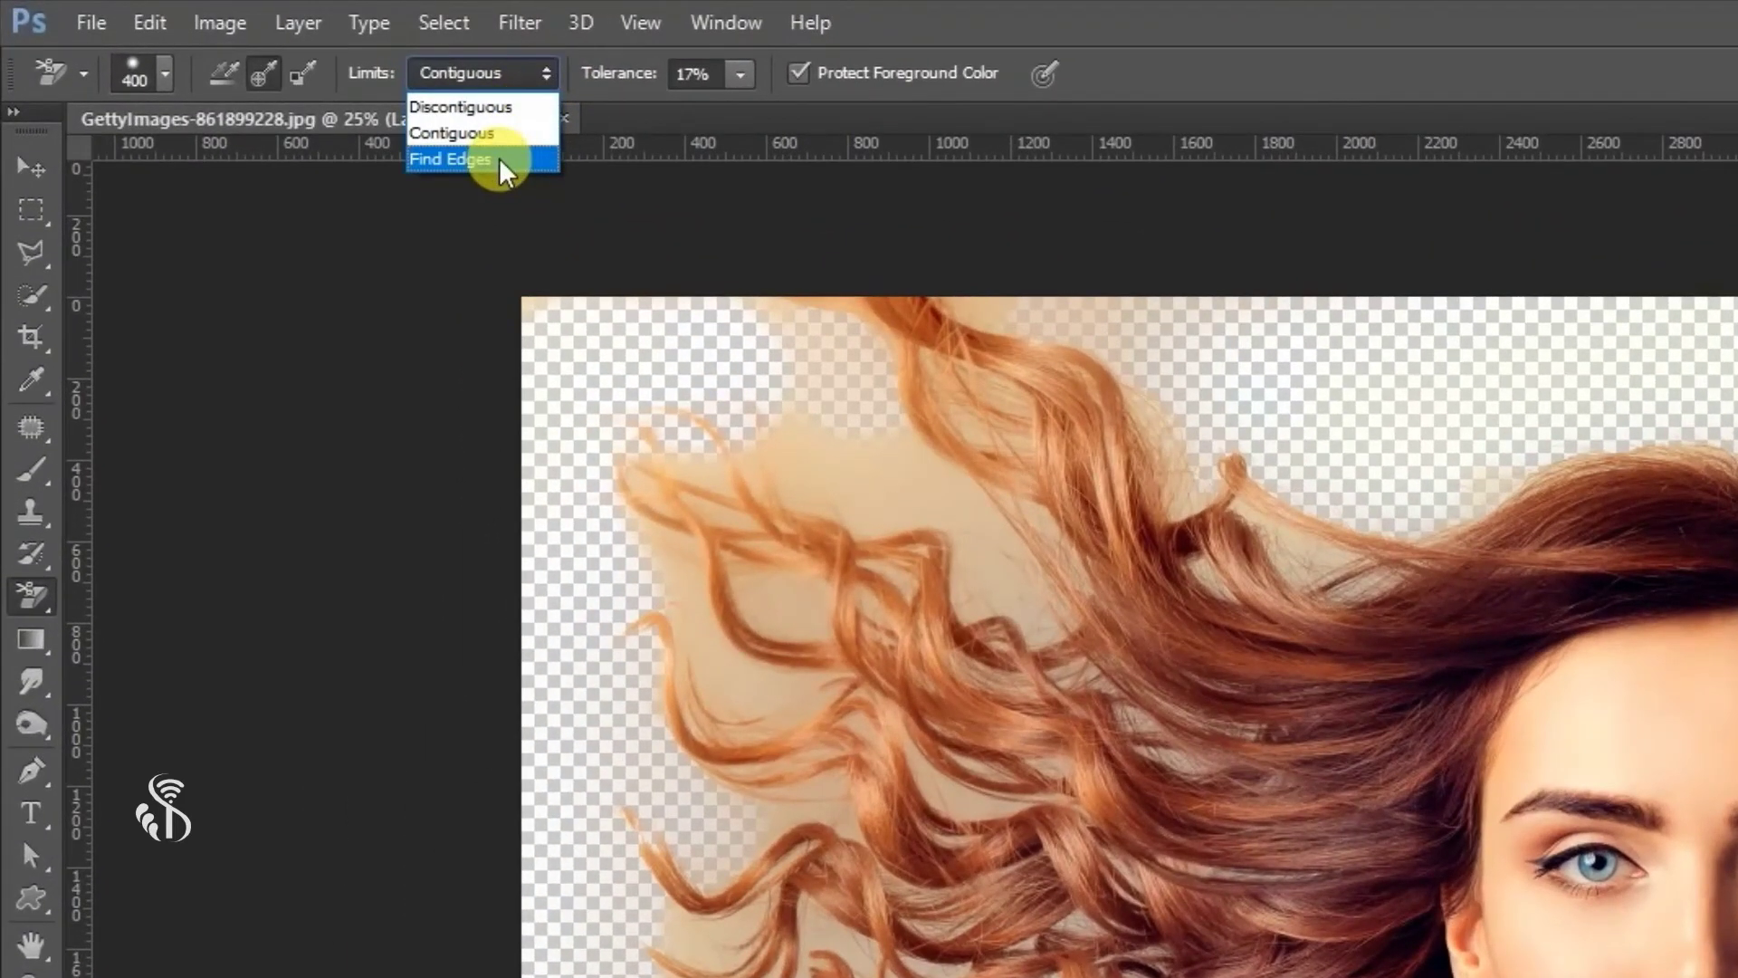
left_click(499, 161)
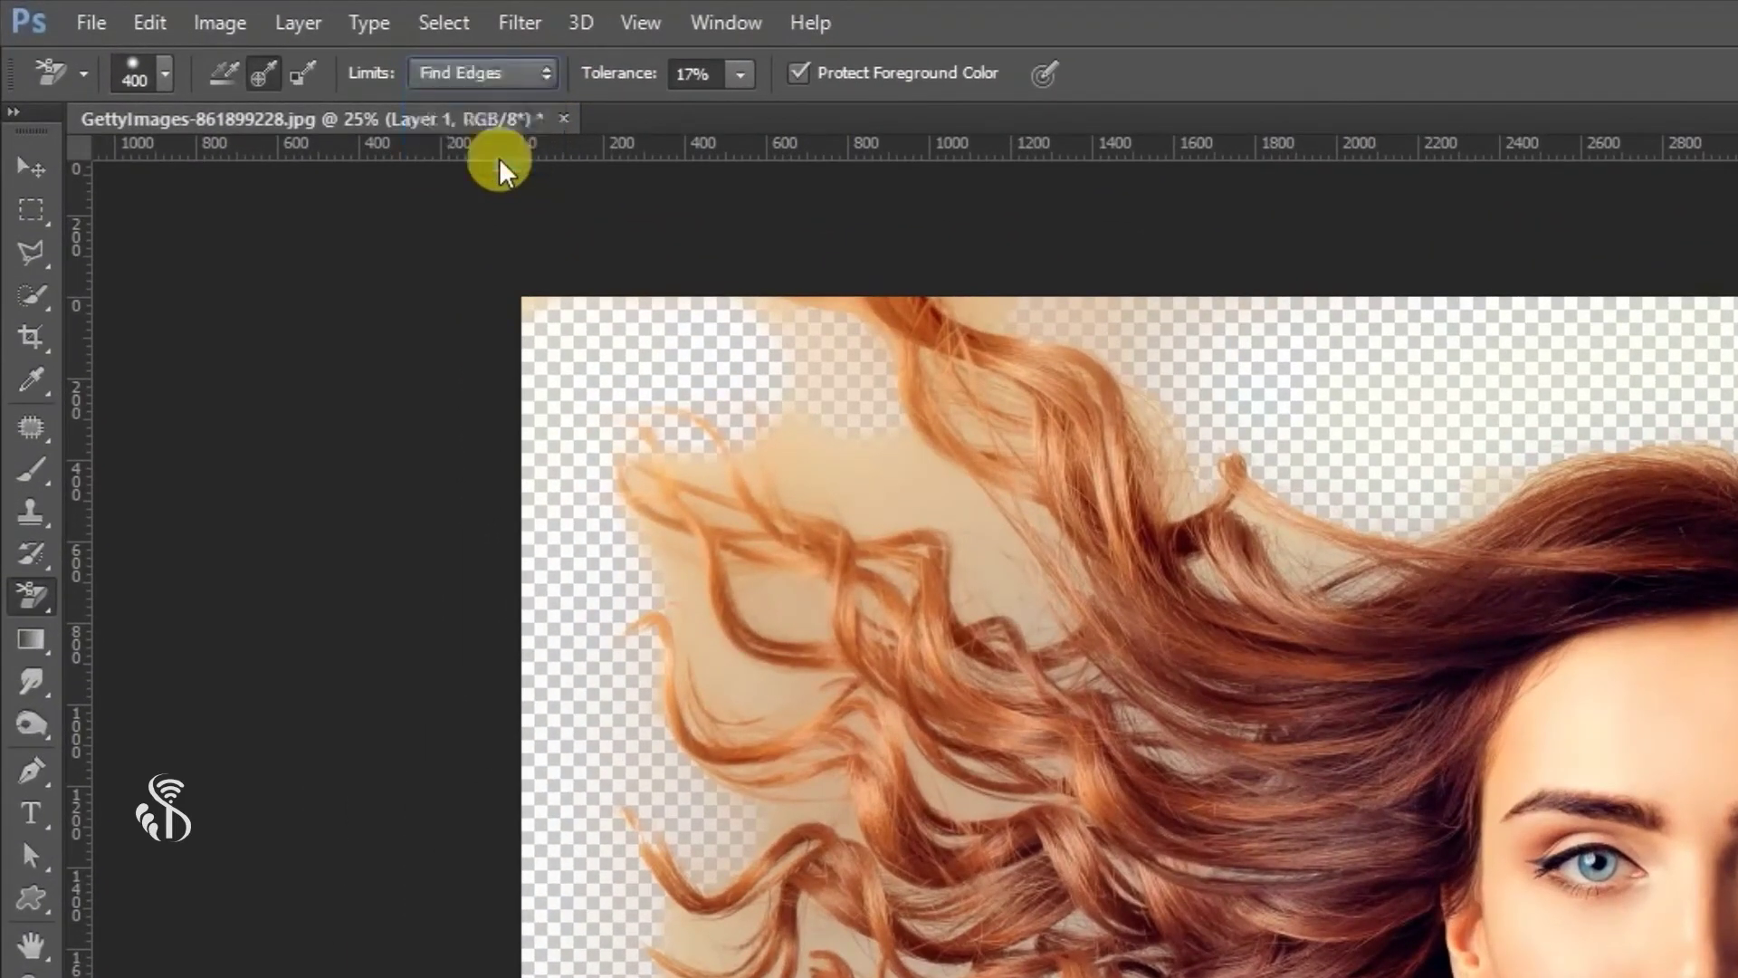
mouse_move(1186, 676)
left_mouse_down()
mouse_move(1249, 645)
mouse_move(1199, 633)
mouse_move(1272, 631)
mouse_move(1232, 581)
mouse_move(1274, 576)
mouse_move(1208, 577)
mouse_move(1244, 543)
mouse_move(1267, 569)
mouse_move(1416, 528)
mouse_move(1379, 612)
mouse_move(1312, 677)
mouse_move(1305, 735)
mouse_move(1396, 768)
left_mouse_up()
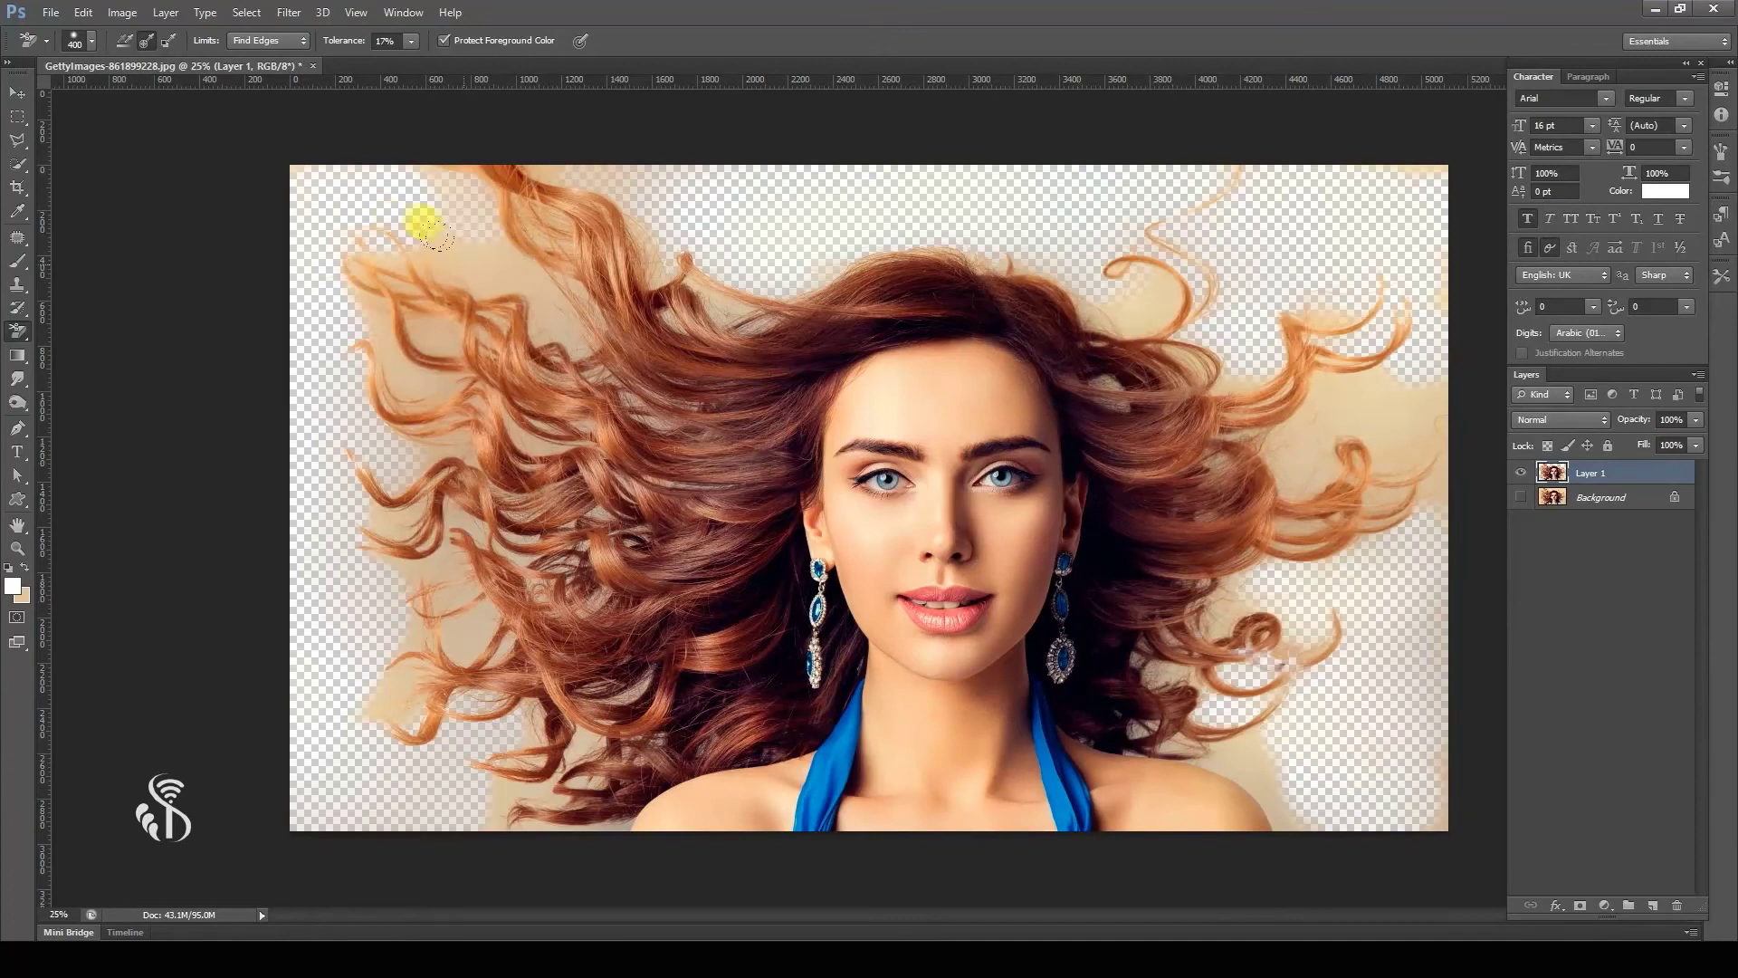
left_click_drag(438, 234, 448, 240)
left_click_drag(534, 294, 499, 261)
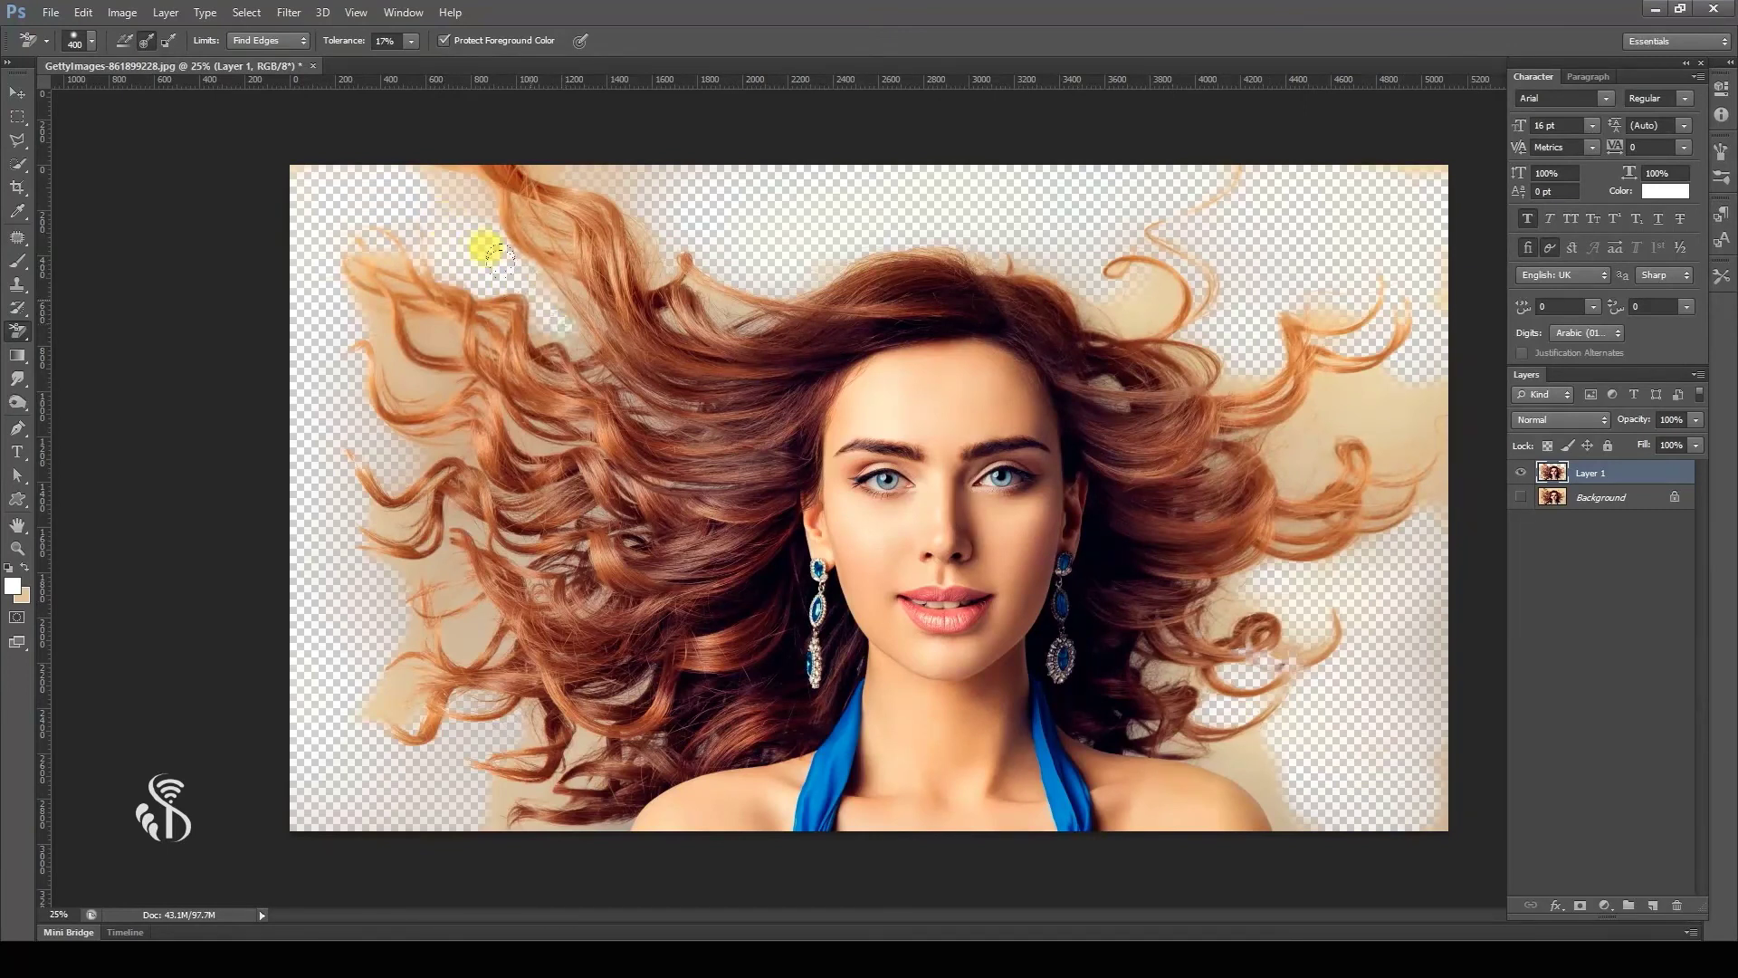
left_click_drag(414, 306, 394, 301)
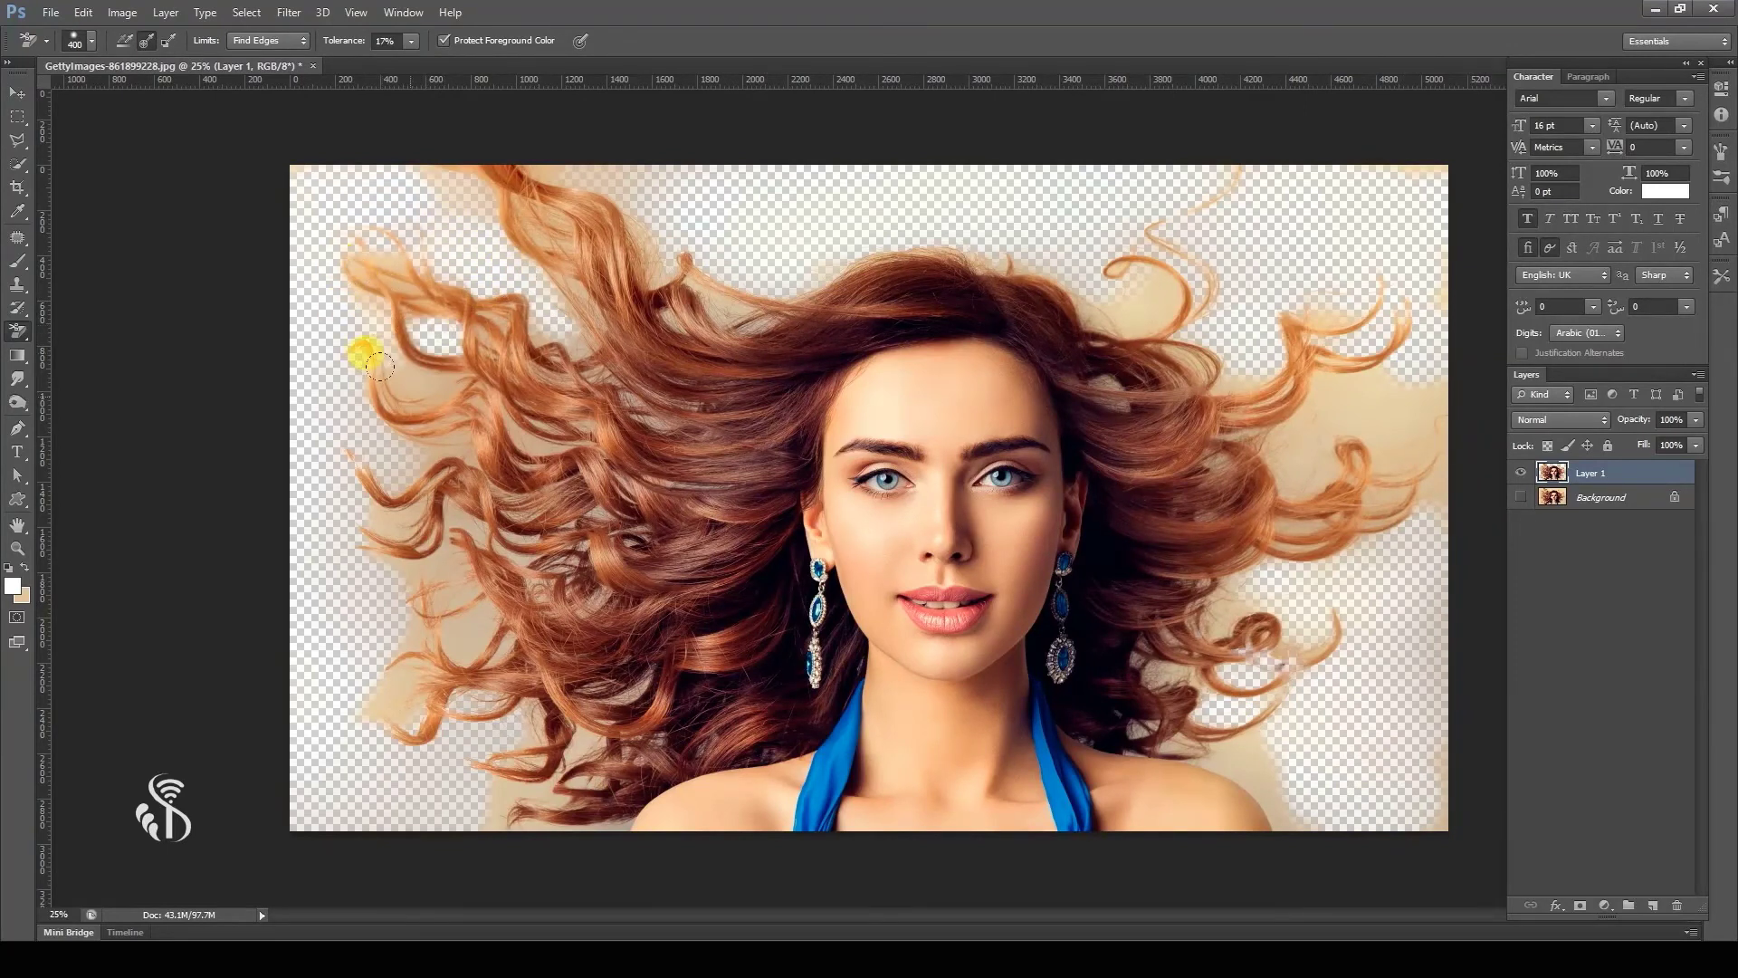
left_click_drag(379, 366, 404, 352)
mouse_move(364, 422)
left_mouse_down()
mouse_move(399, 543)
mouse_move(402, 685)
left_mouse_up()
Erase the backdrop around the curls on the portrait's right side and touch up the gaps near the upper hair strands.
mouse_move(1271, 391)
left_mouse_down()
mouse_move(1399, 412)
mouse_move(1358, 501)
mouse_move(1263, 578)
mouse_move(1267, 661)
mouse_move(1192, 757)
mouse_move(1199, 721)
mouse_move(1257, 806)
left_mouse_up()
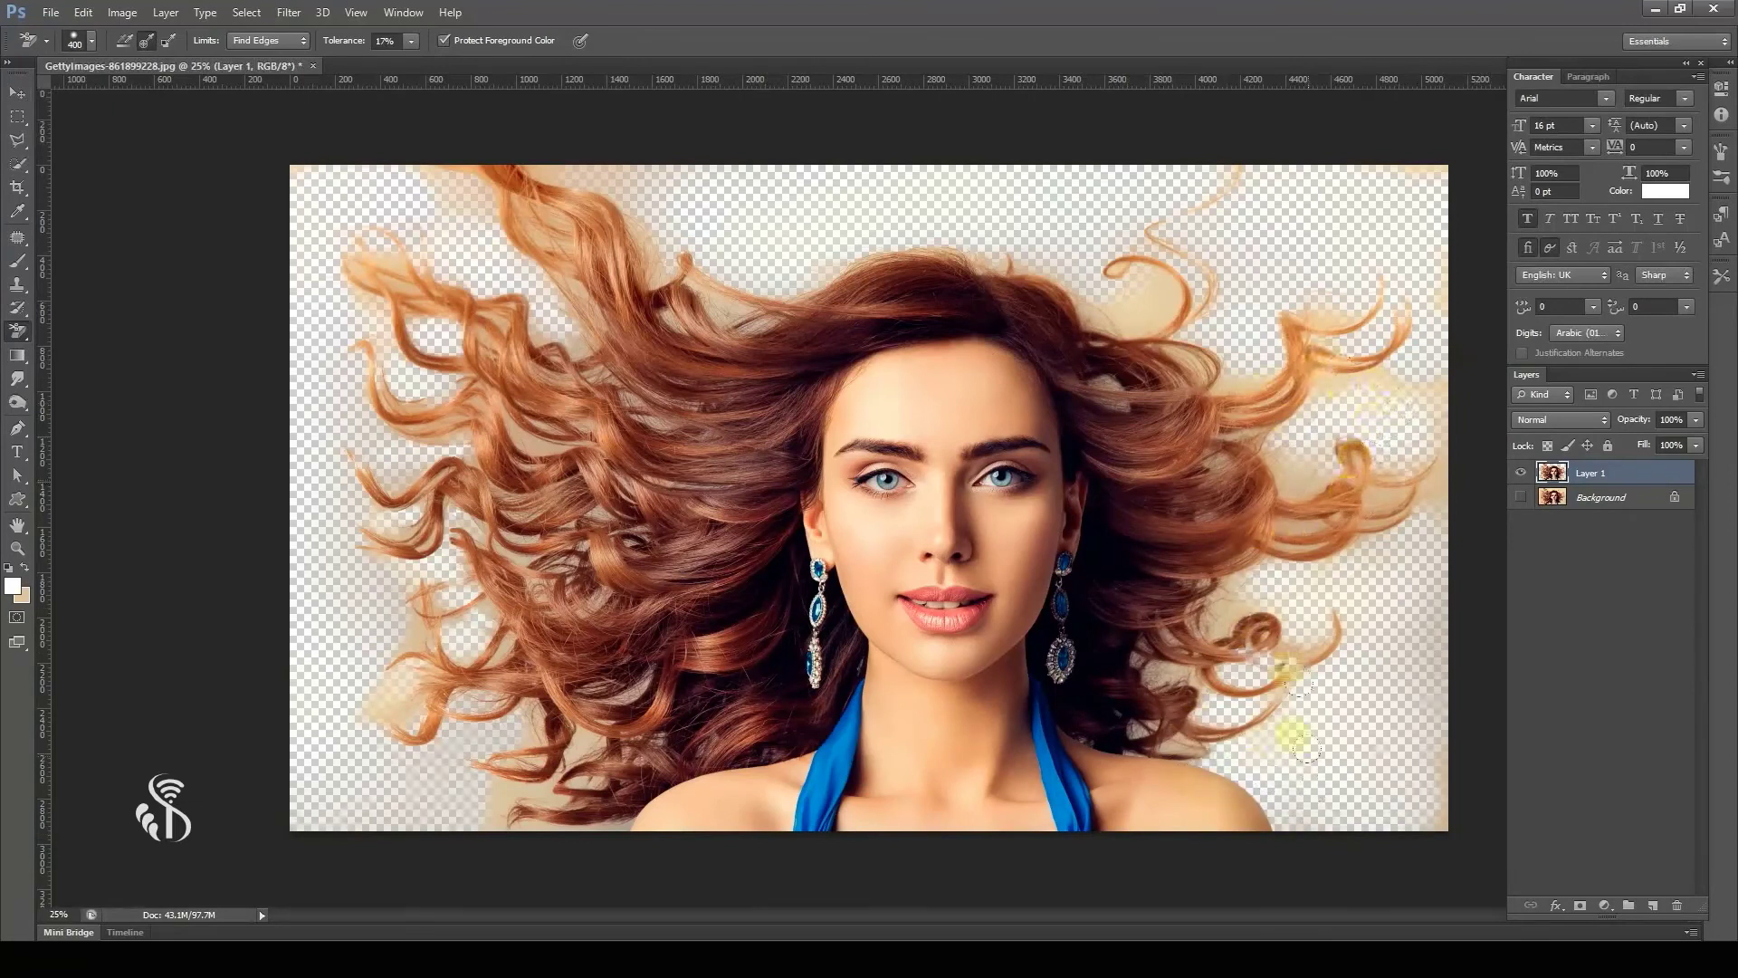
left_click_drag(1089, 275, 1106, 289)
mouse_move(573, 206)
left_mouse_down()
mouse_move(567, 168)
mouse_move(435, 139)
mouse_move(430, 120)
mouse_move(505, 128)
mouse_move(605, 187)
left_mouse_up()
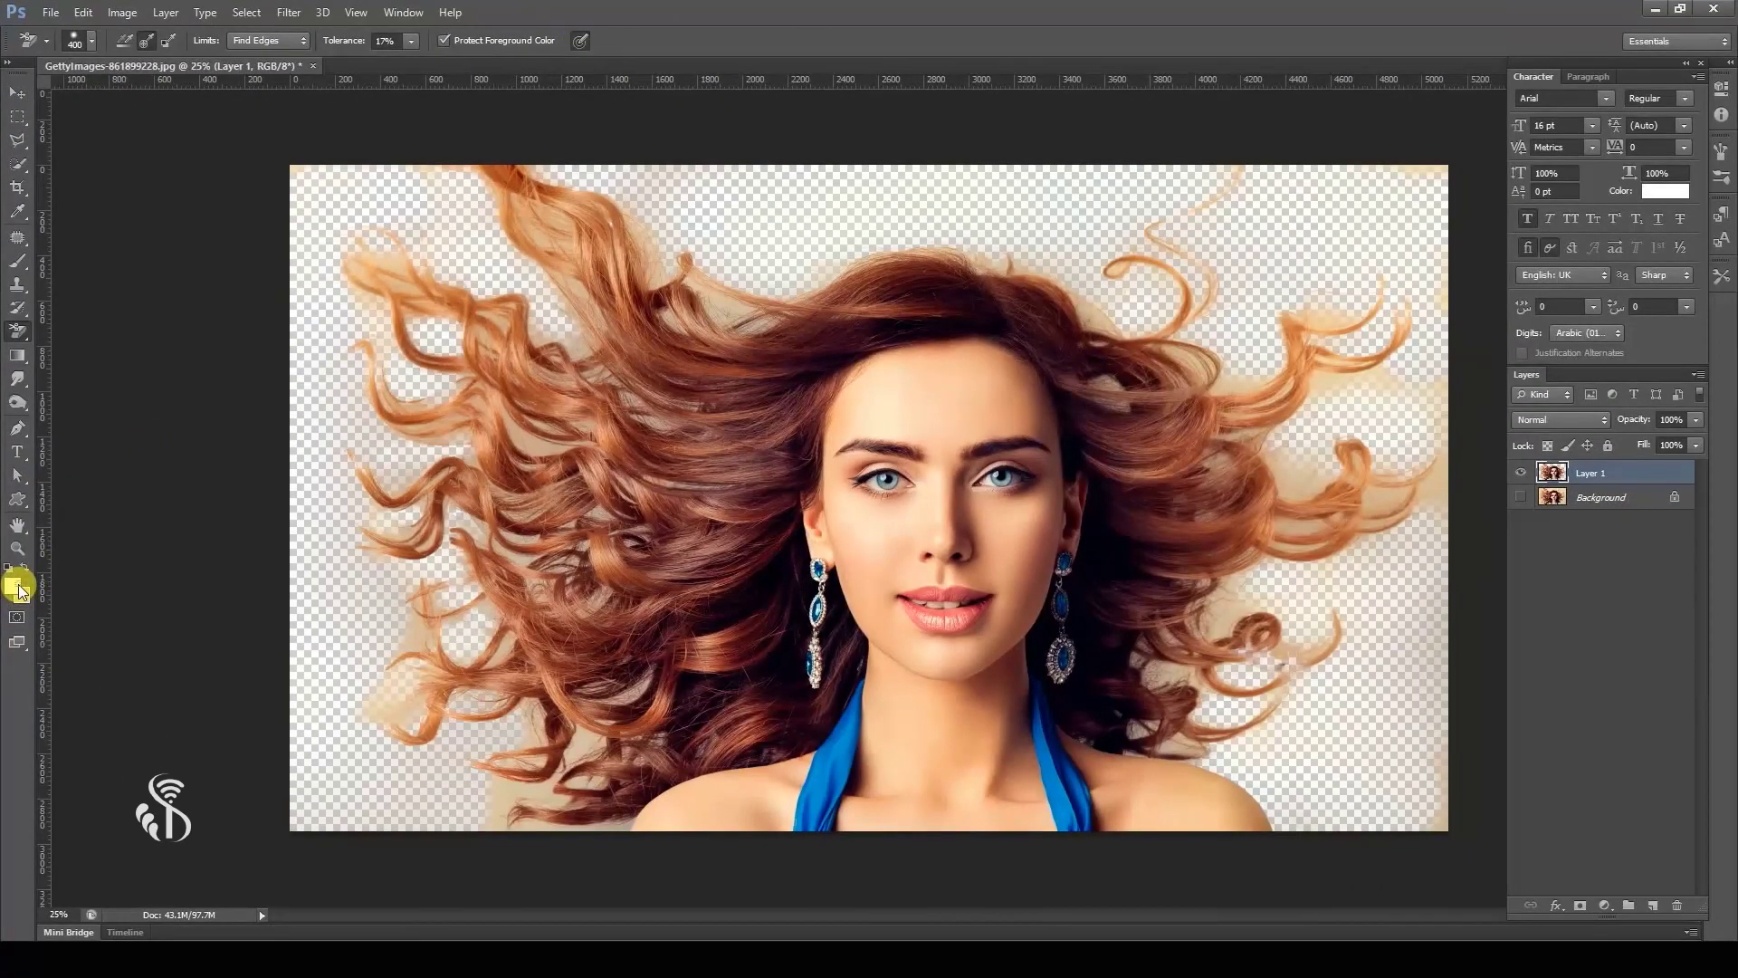
Sample an orange-brown hair tone as the protected foreground color and erase the remaining backdrop around the right-hand curls and lower edge.
left_click(16, 588)
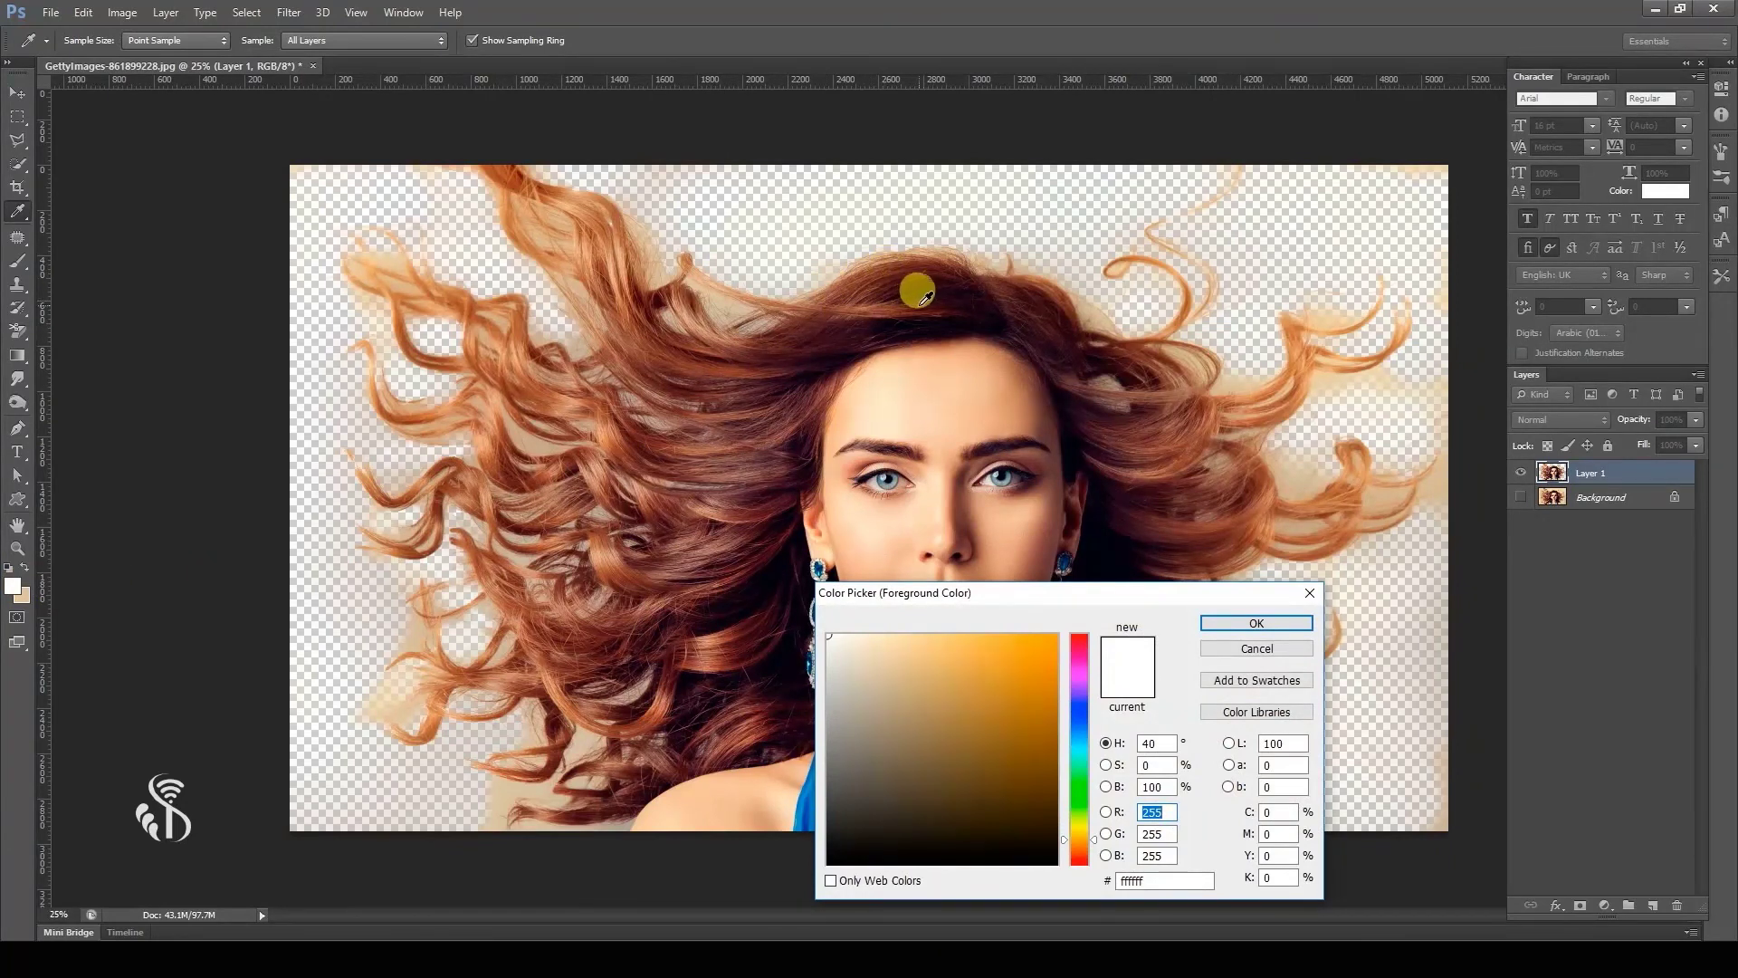
left_click(1304, 506)
left_click(1256, 624)
key("e")
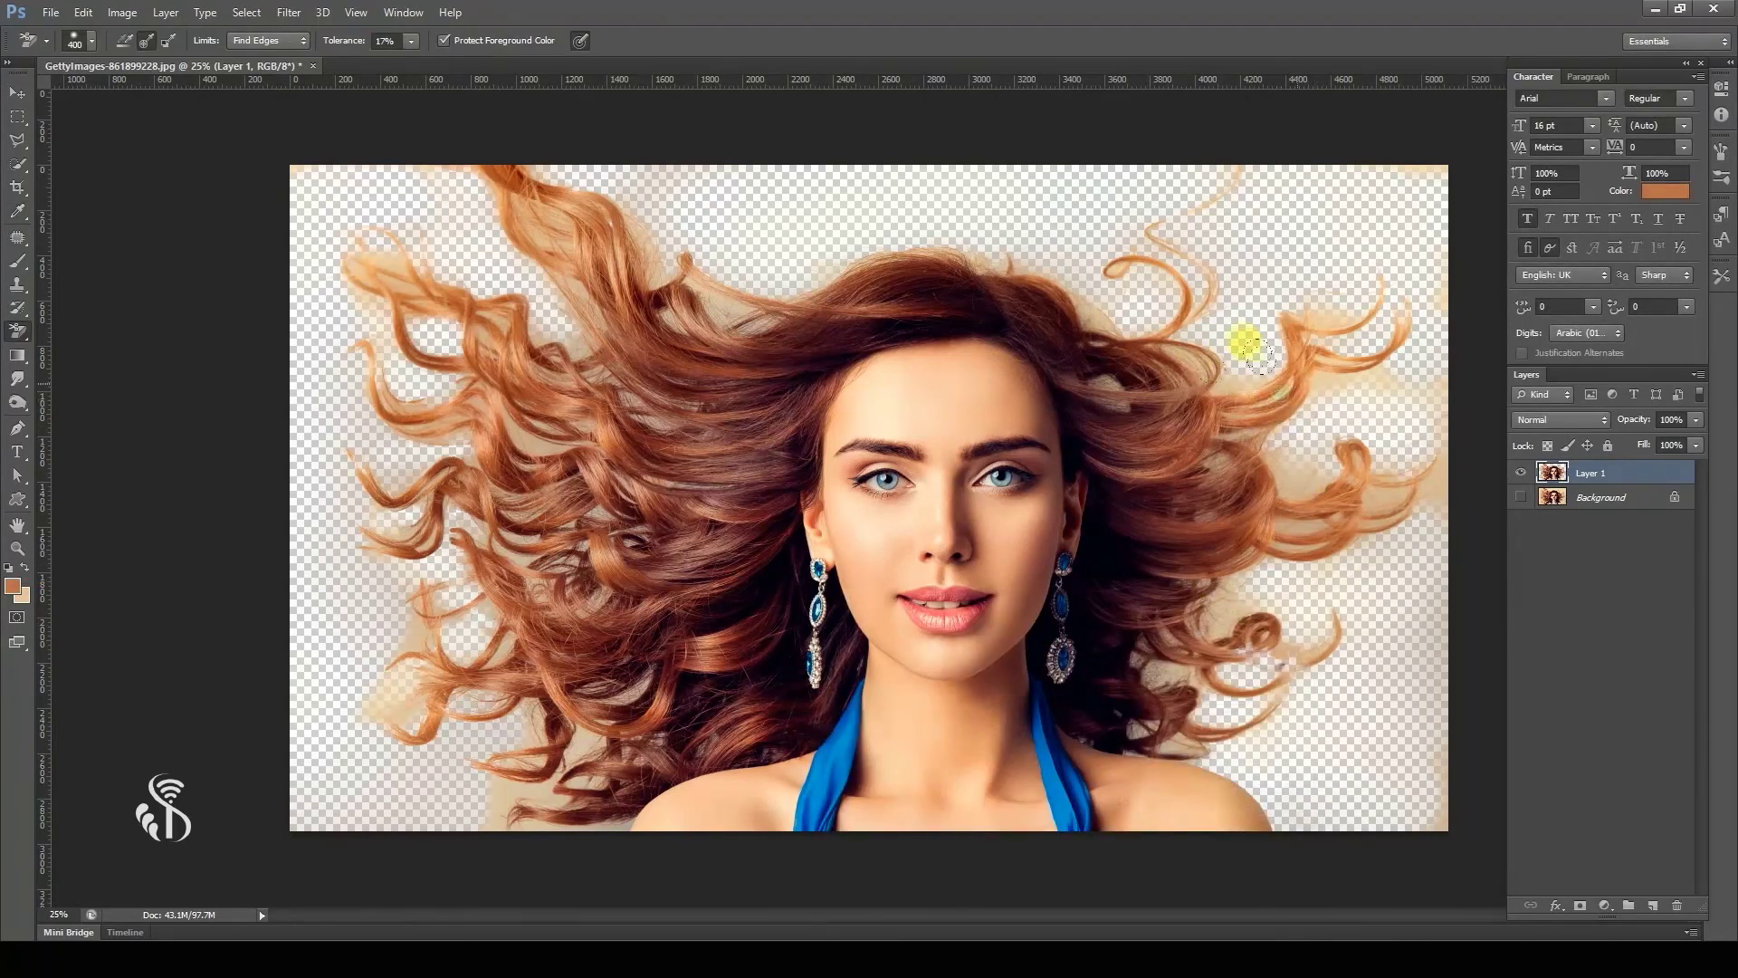
mouse_move(1310, 357)
left_mouse_down()
mouse_move(1295, 402)
mouse_move(1294, 478)
mouse_move(1269, 445)
mouse_move(1315, 446)
mouse_move(1332, 493)
left_mouse_up()
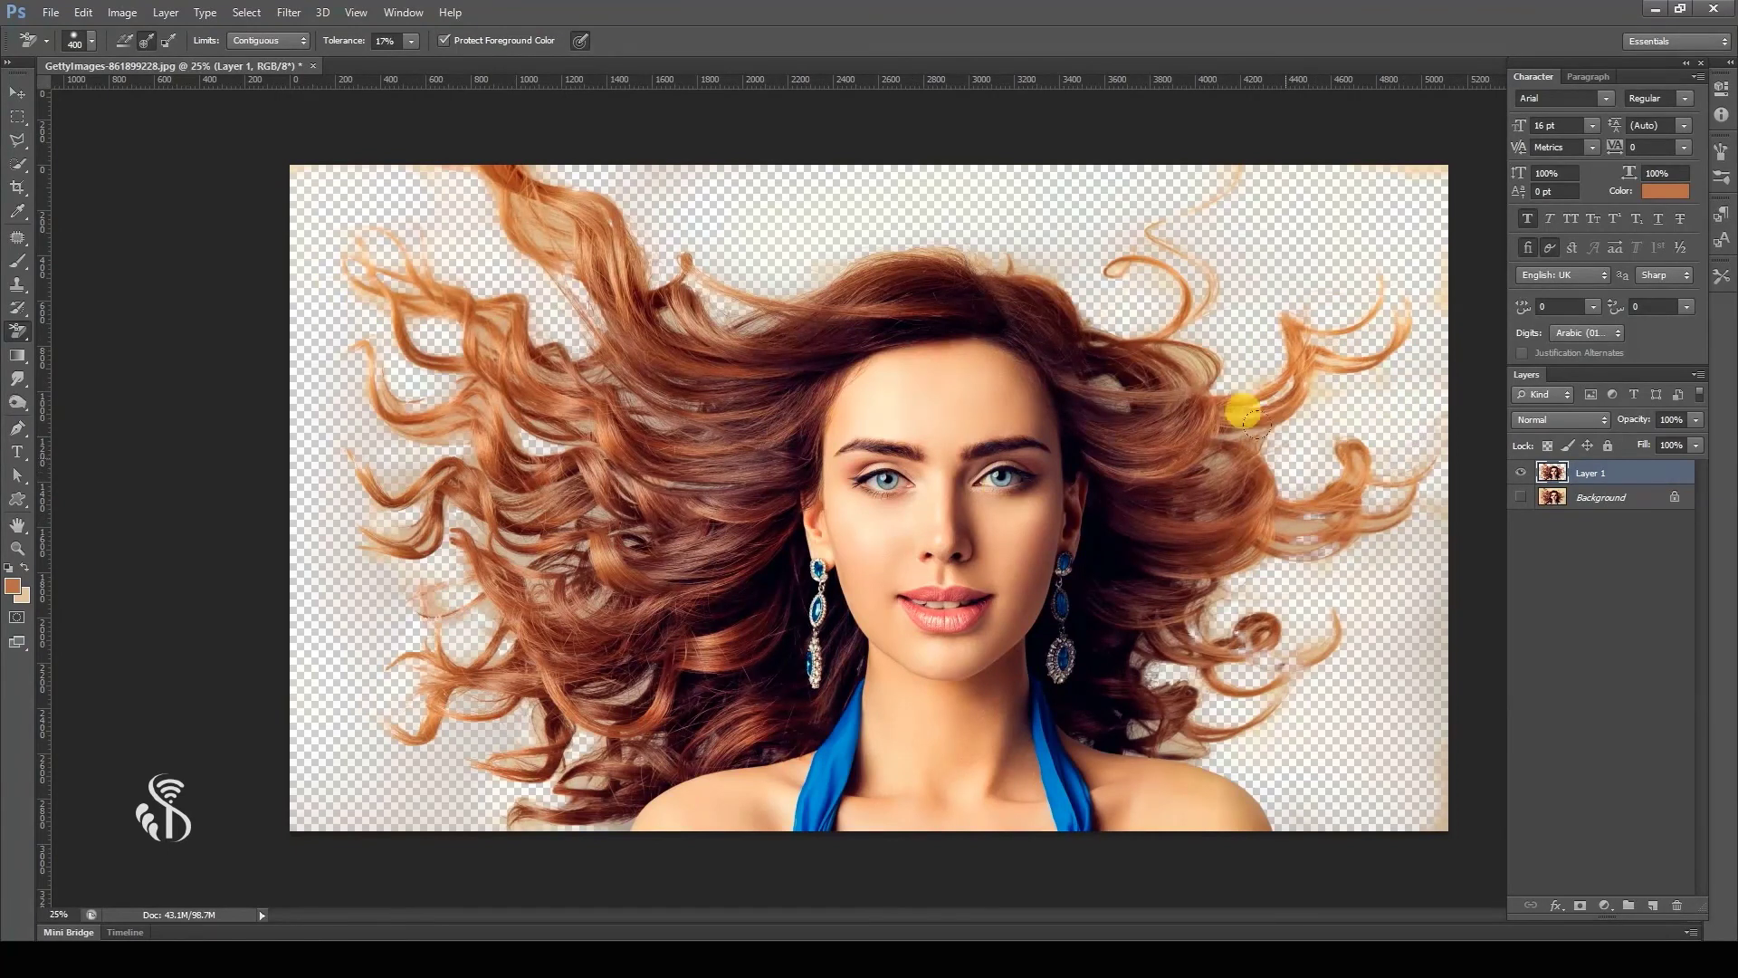
left_click_drag(1269, 871, 1407, 875)
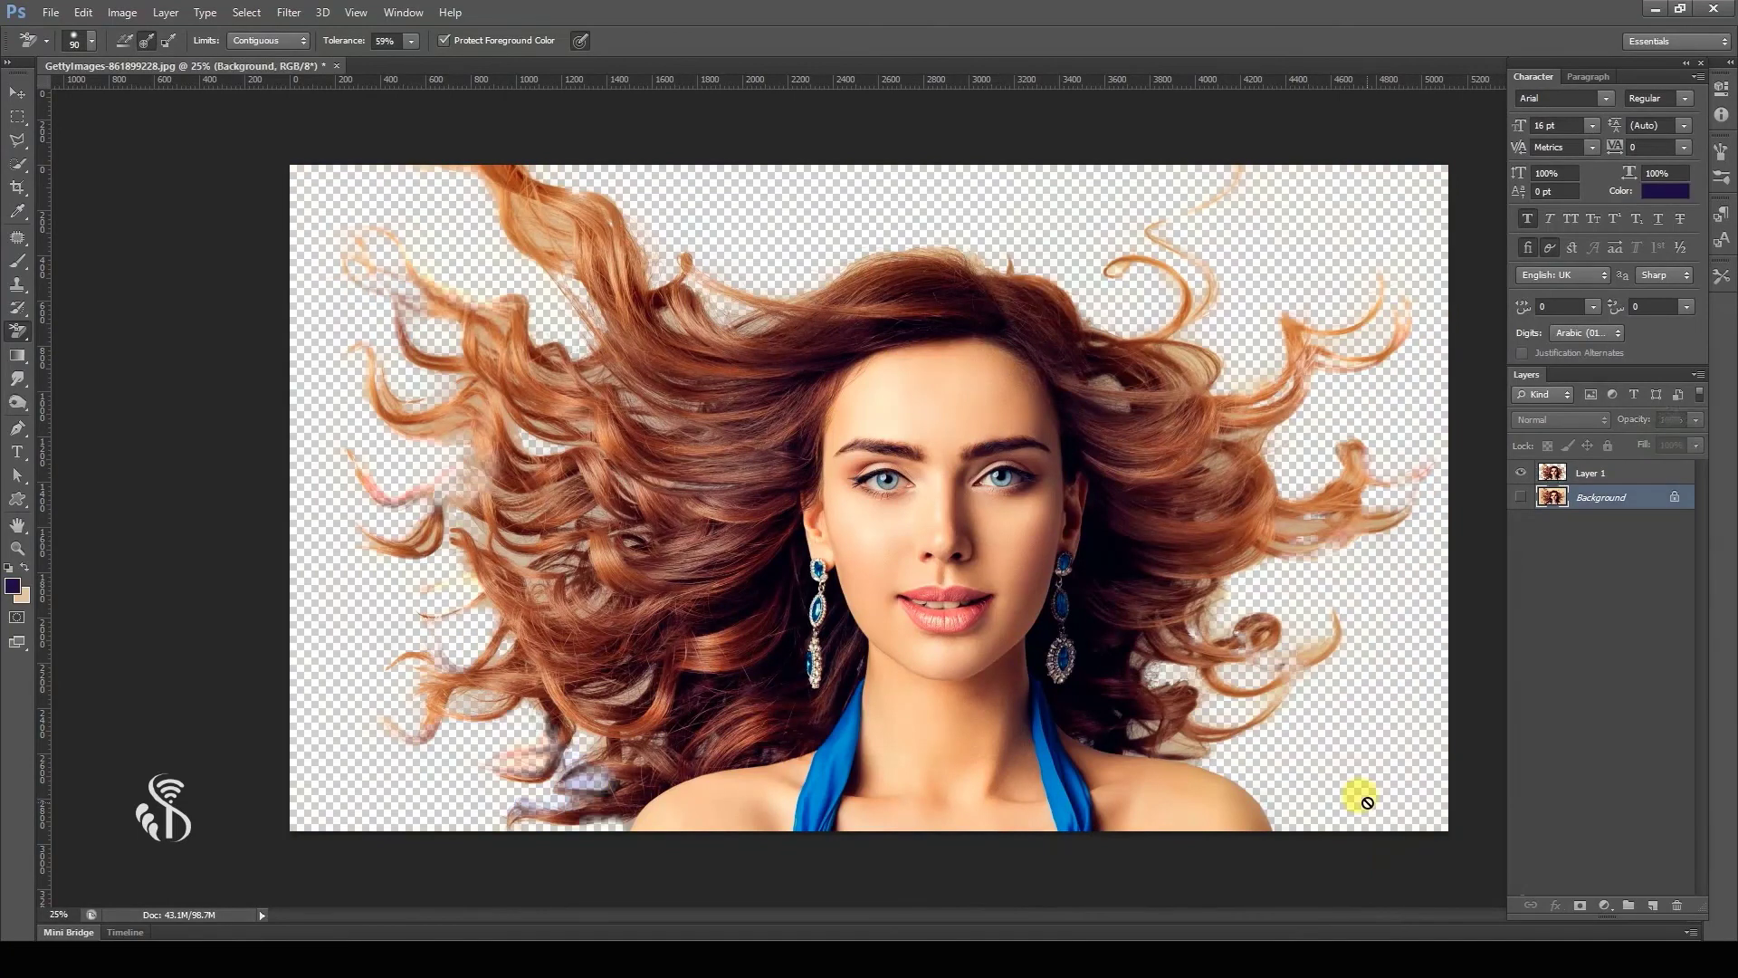
Open the landscape image Sceanry.jpg from the material folder.
left_click(17, 91)
left_click(51, 12)
left_click(61, 50)
key("ctrl+v")
left_click(1324, 621)
left_click(1047, 262)
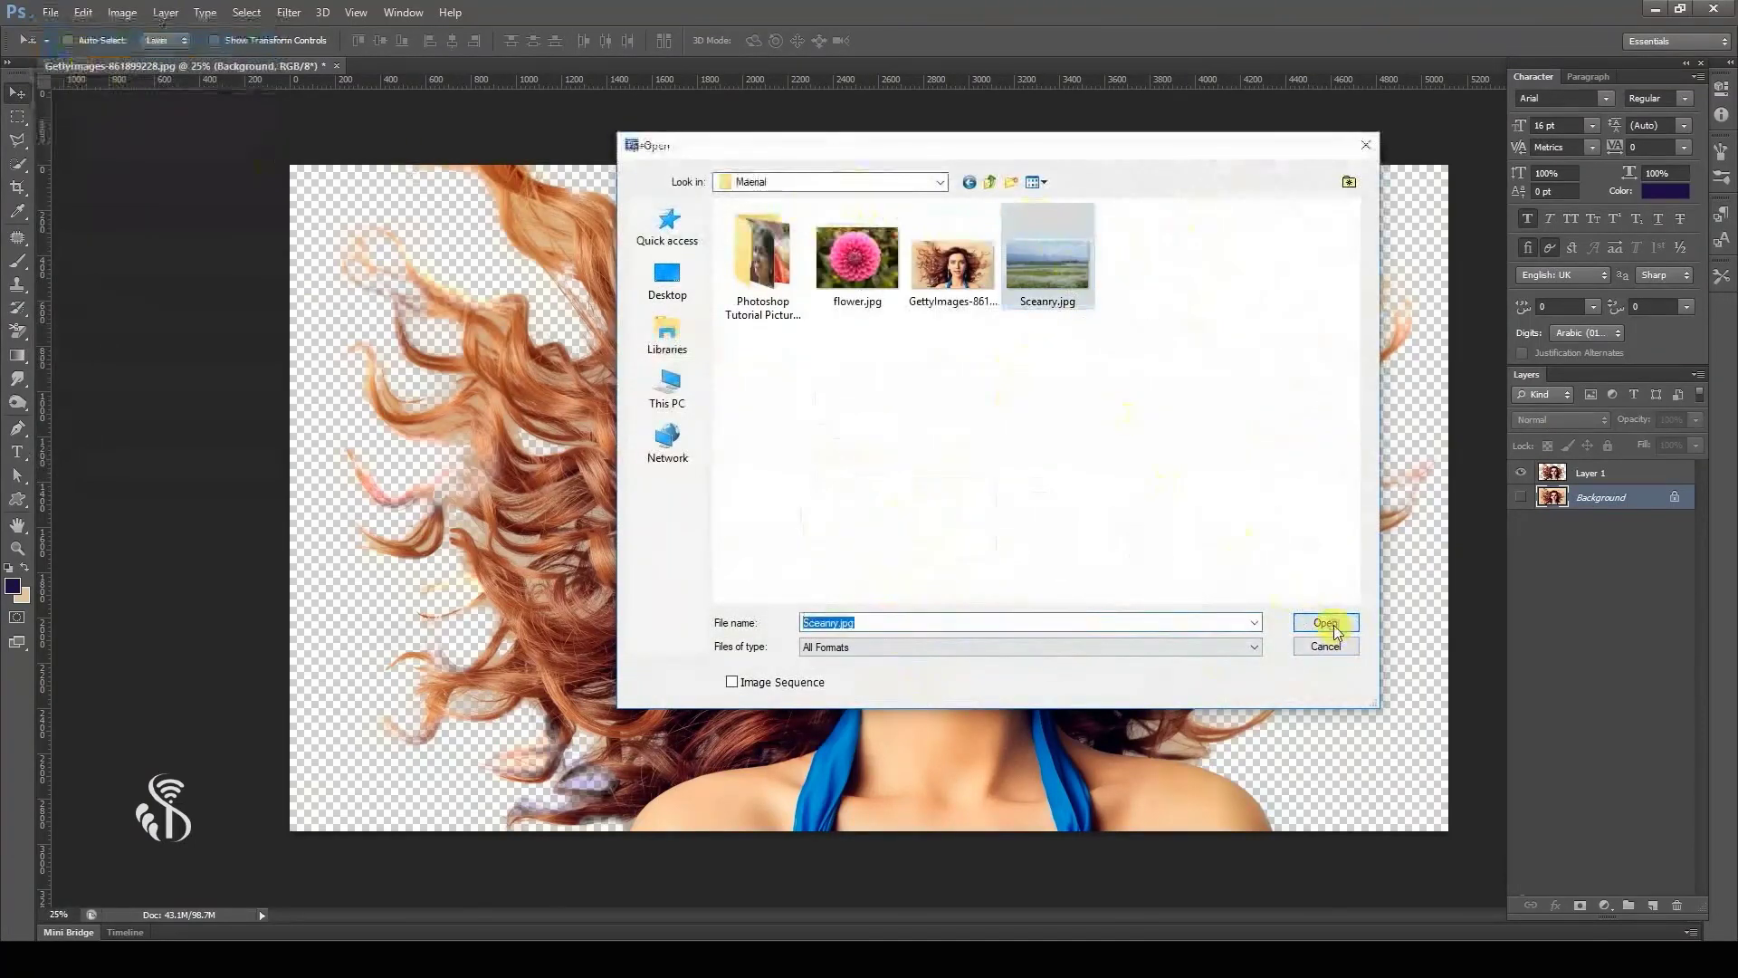
left_click(1324, 622)
Move the landscape into the portrait document beneath Layer 1 and enlarge it with Free Transform to cover the whole canvas.
left_click_drag(271, 86, 563, 318)
left_click(951, 416)
key("ctrl+t")
left_click_drag(1238, 290, 1465, 141)
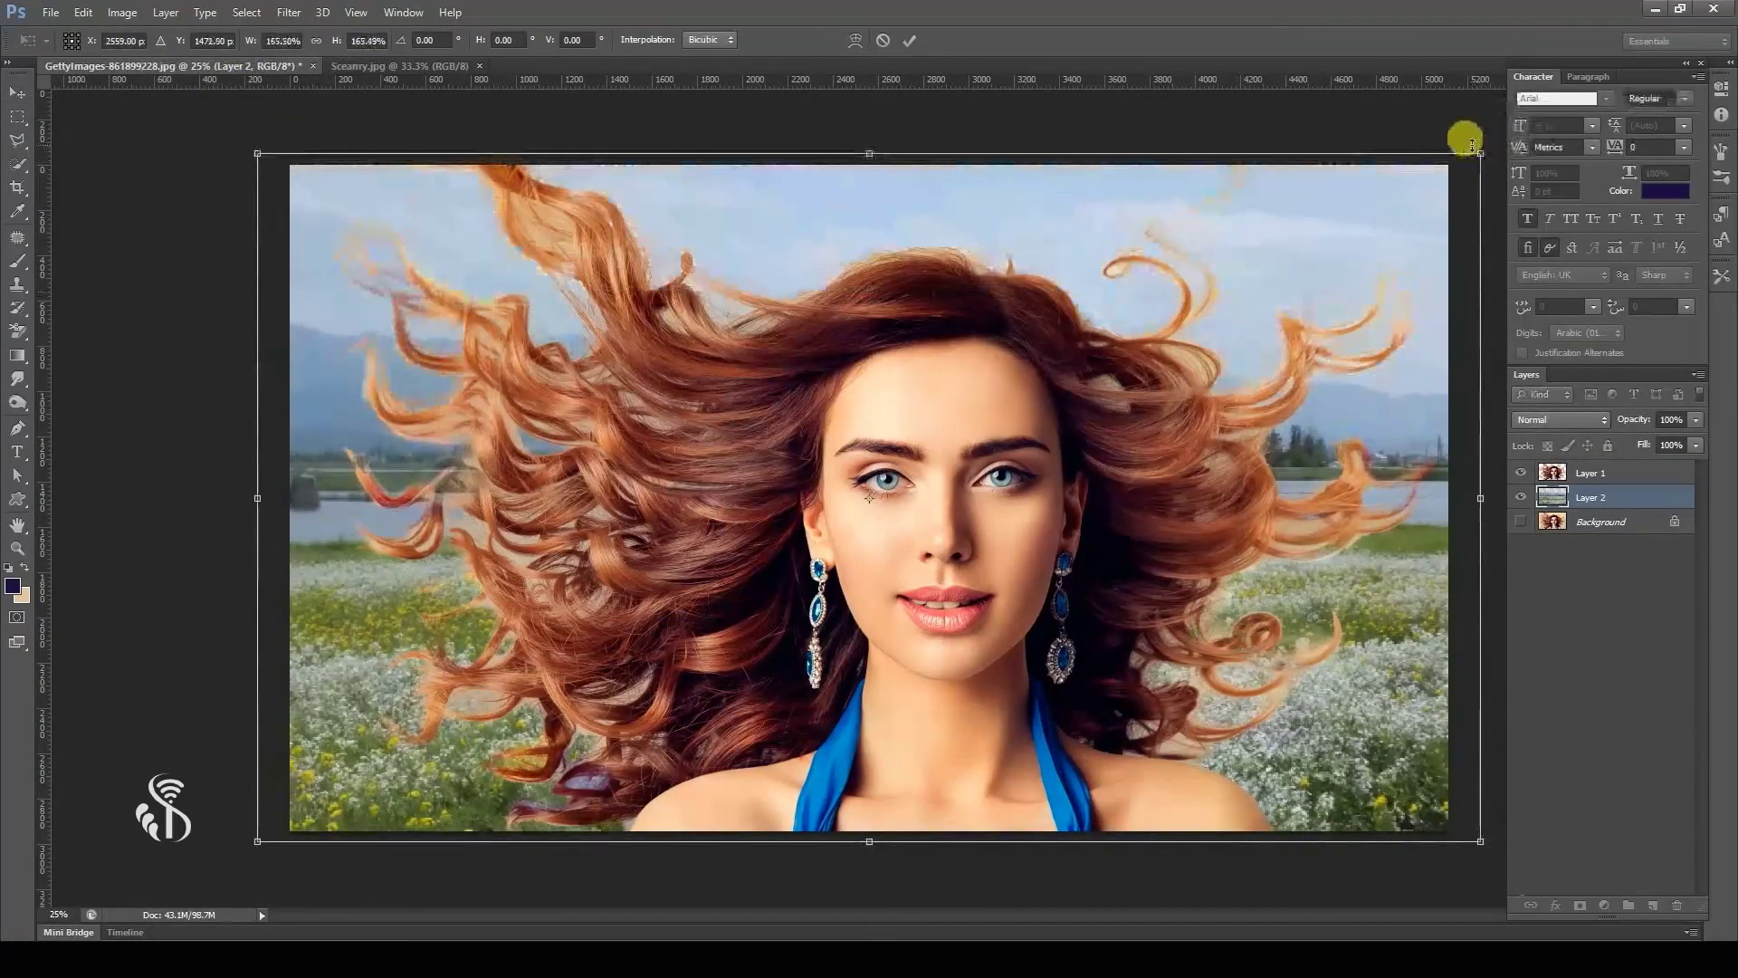
key("Return")
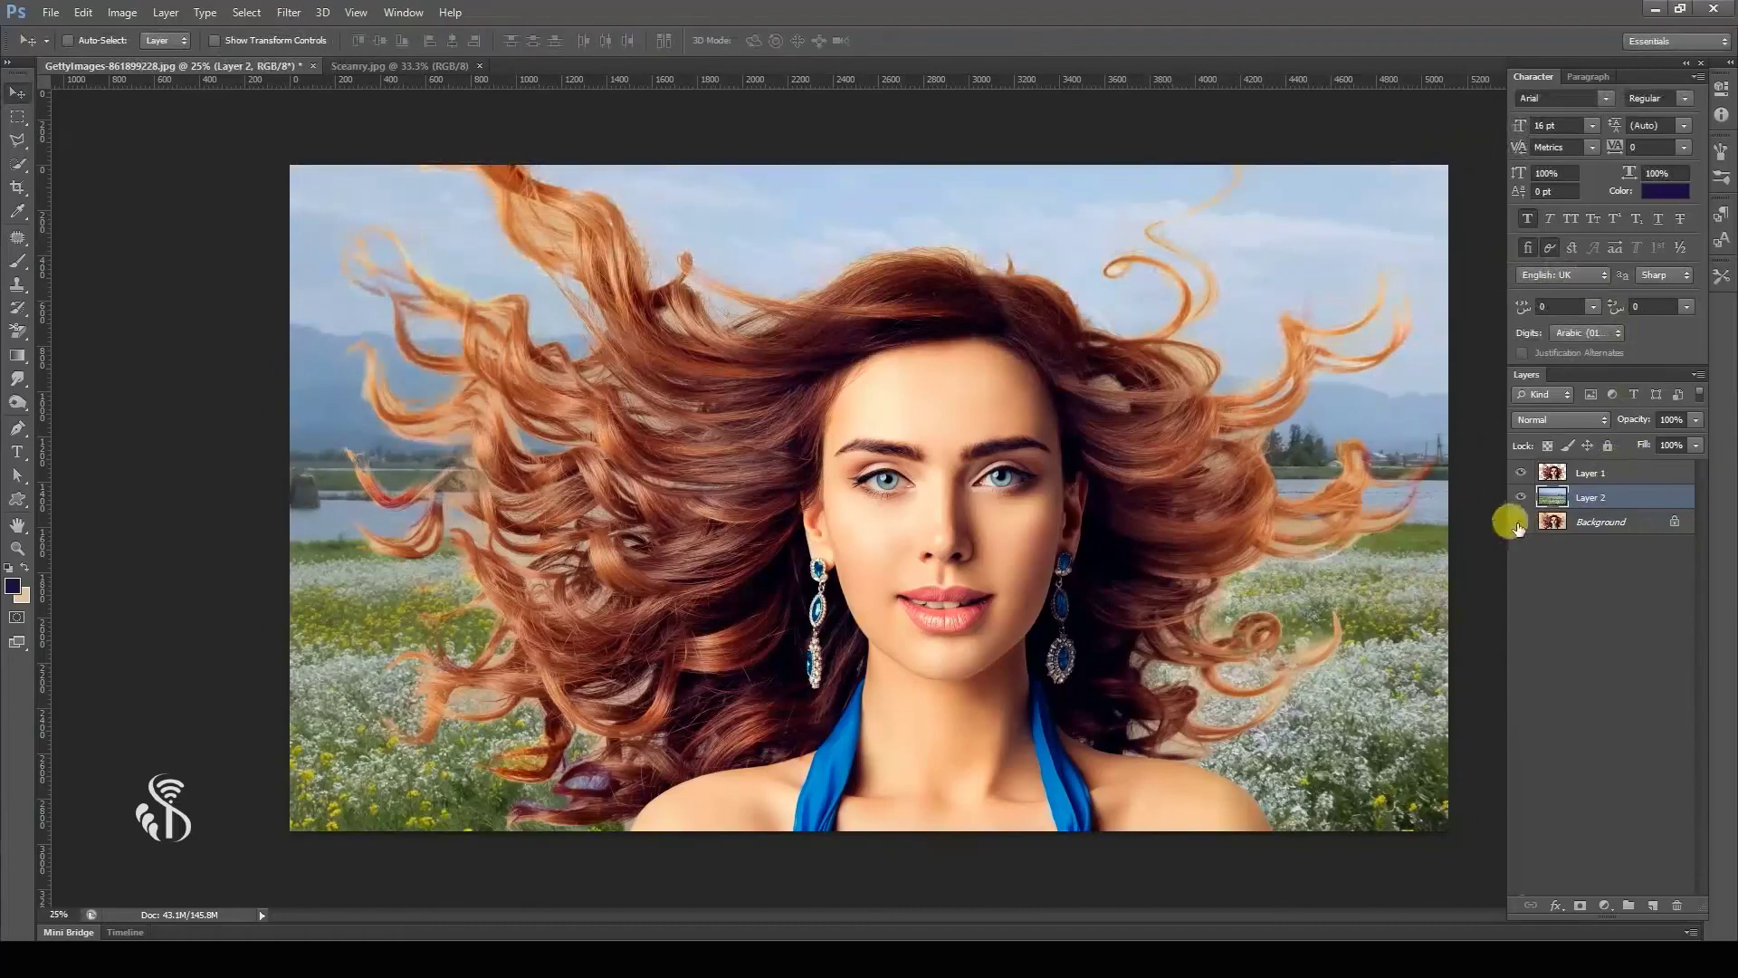
Toggle the visibility of the landscape layer off and on to compare the cutout with and without the new background.
left_click(1520, 497)
left_click(1520, 497)
left_click(1521, 497)
left_click(1521, 497)
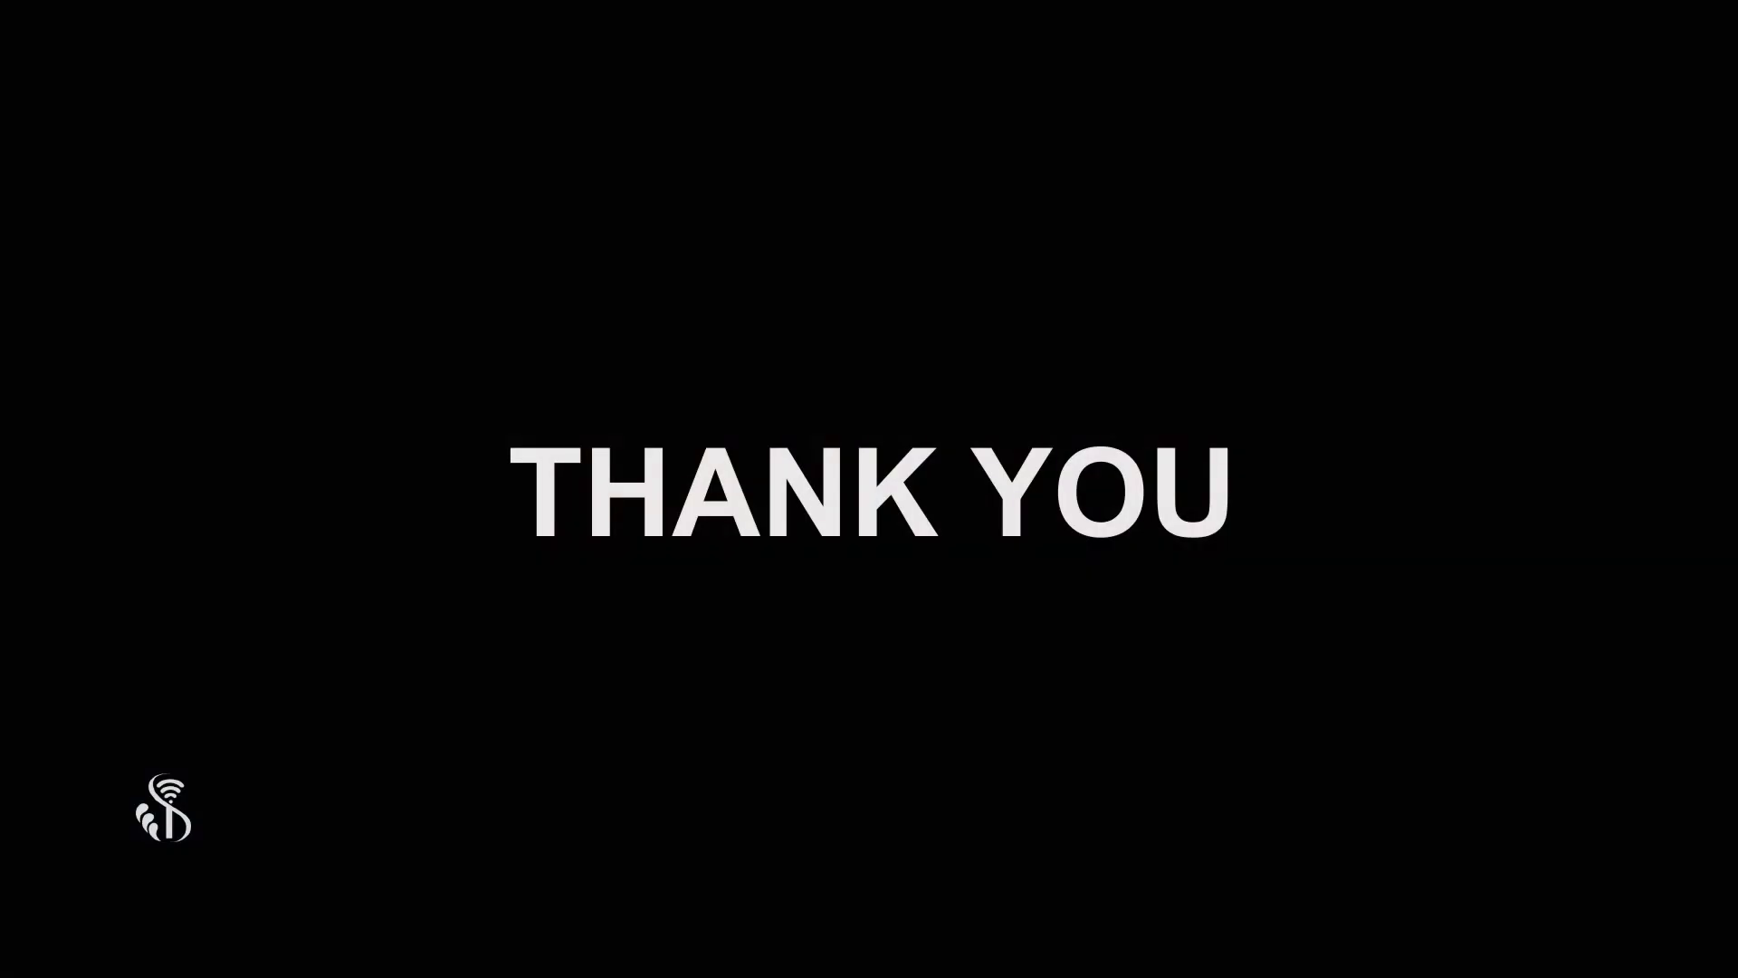